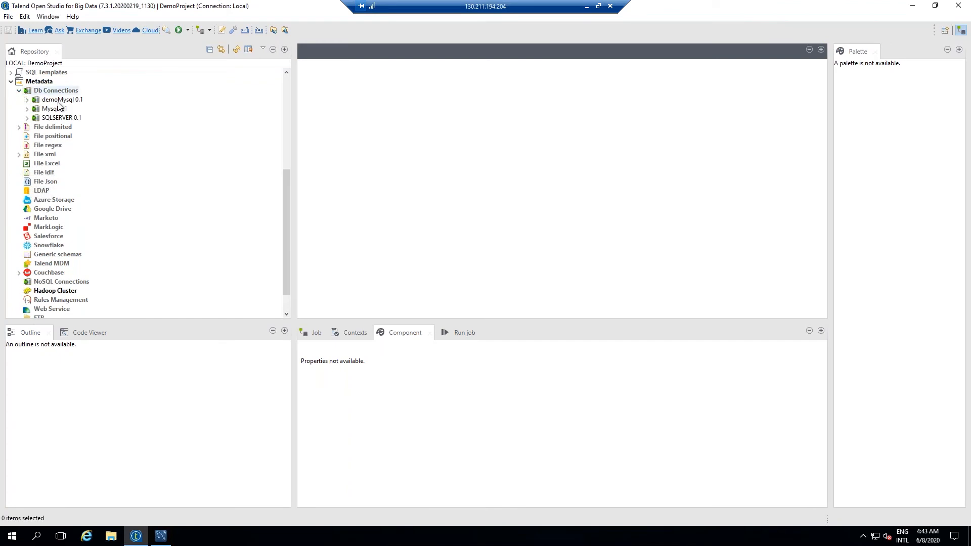
Step: Examine the table schemas and connection properties of the demoMysql database connection without changing anything
left_click(26, 100)
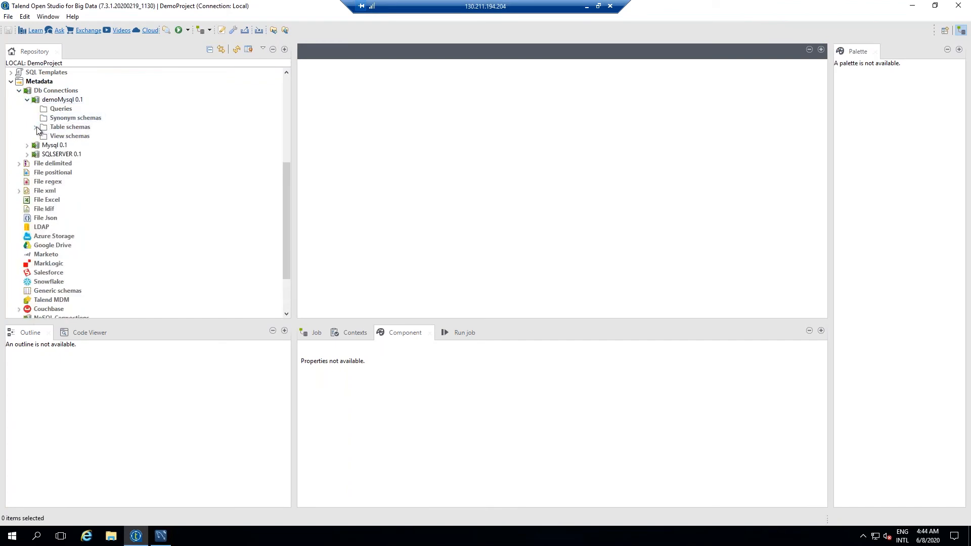
left_click(35, 127)
right_click(60, 101)
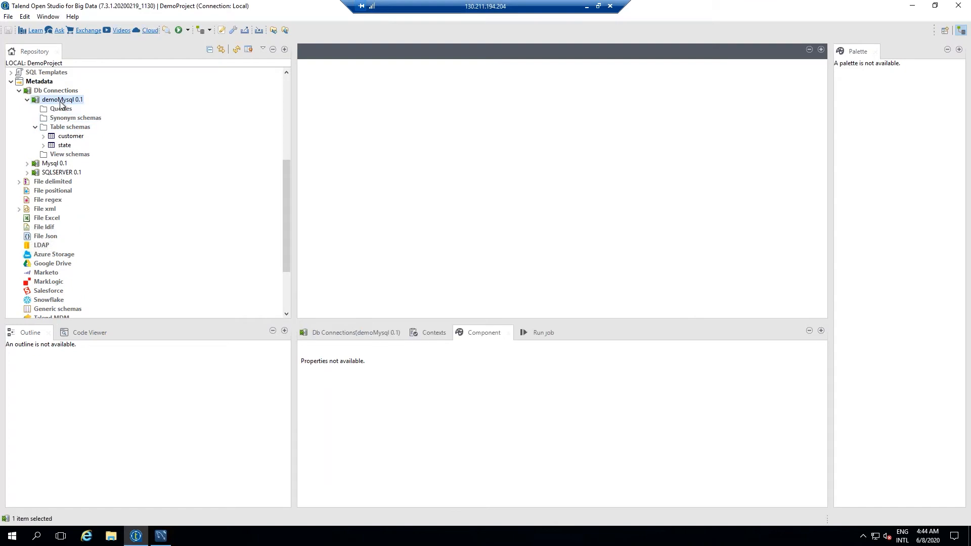
left_click(86, 109)
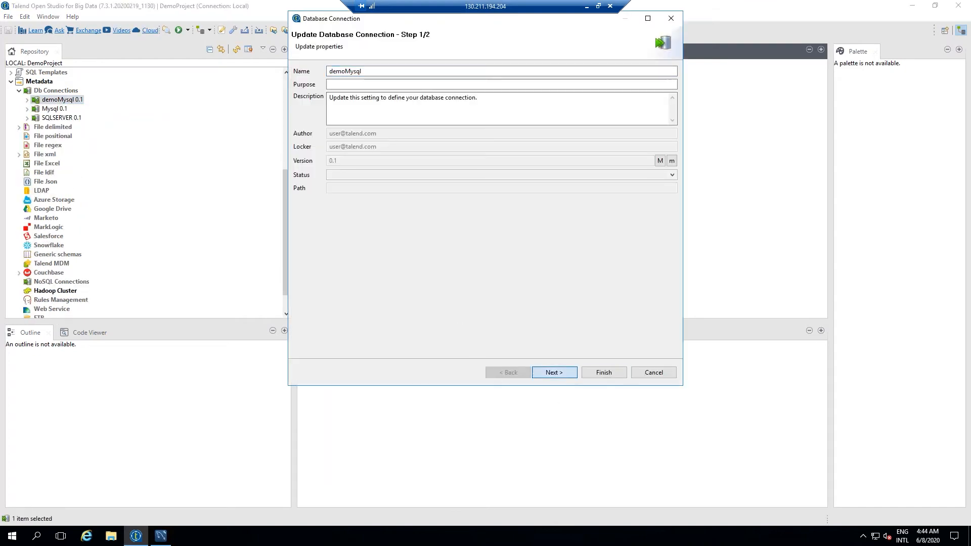
left_click(555, 373)
left_click(654, 372)
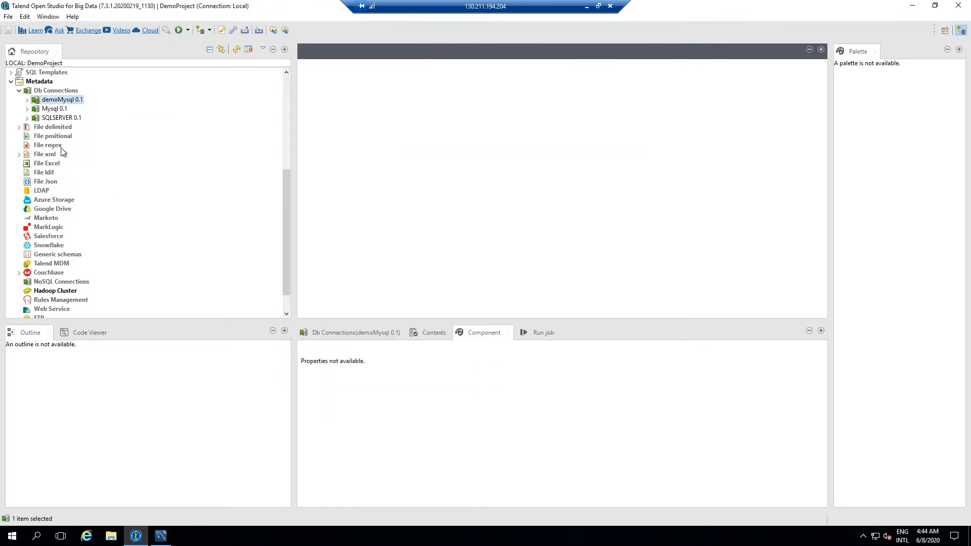
Step: Go through the Mysql connection's properties and database settings, and finish the connection update
right_click(55, 109)
left_click(86, 117)
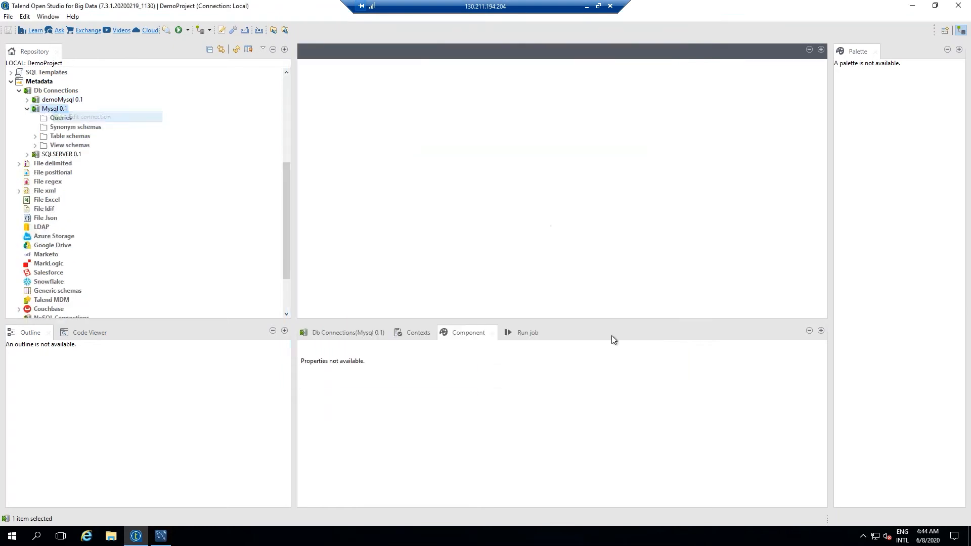
left_click(563, 373)
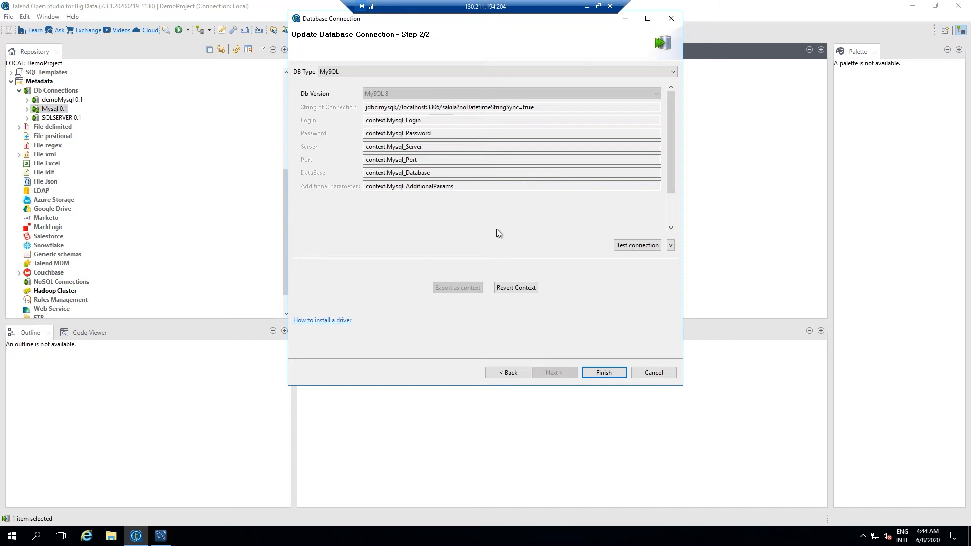
left_click(605, 373)
left_click(537, 212)
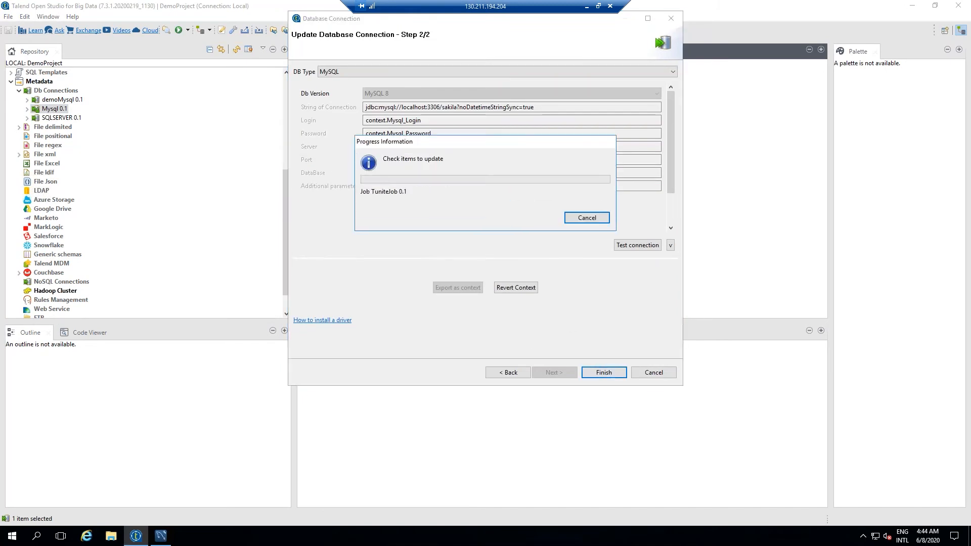
key("Return")
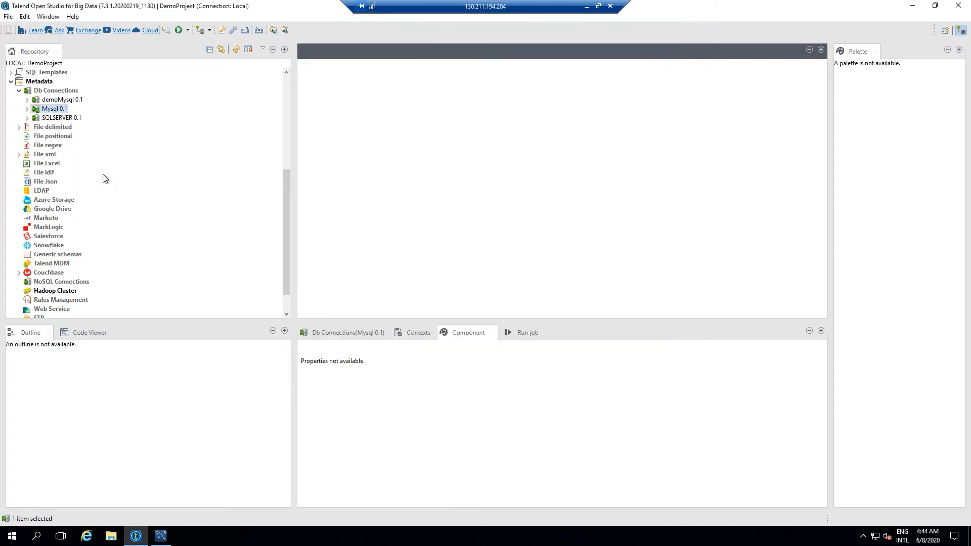
Step: Retrieve the schemas of all tables in the sakila catalog for the Mysql connection and list its table schemas
right_click(37, 110)
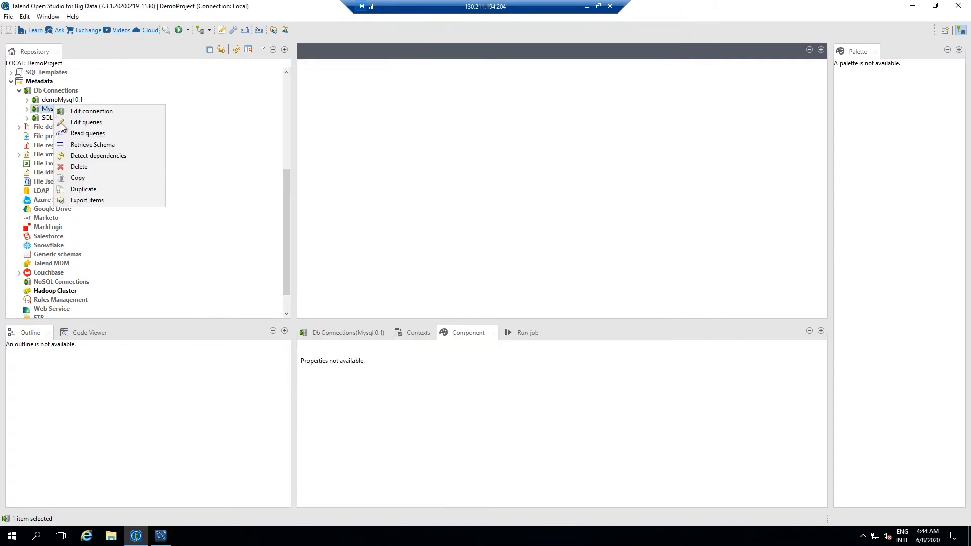
left_click(93, 145)
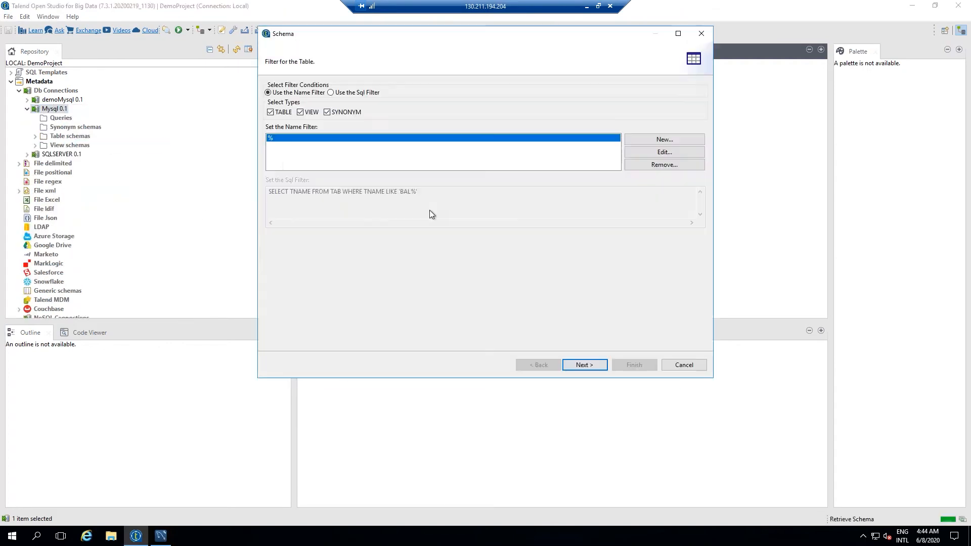
left_click(585, 364)
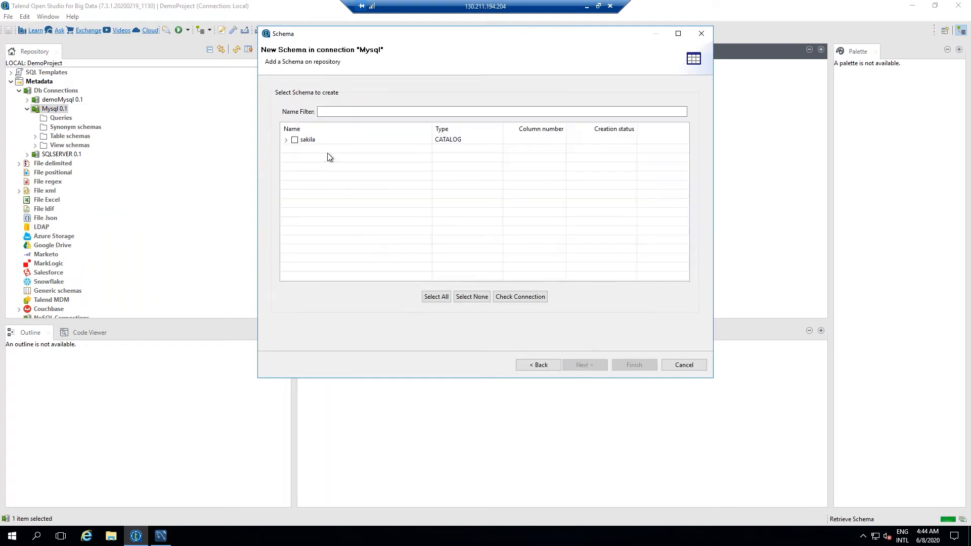
left_click(285, 140)
left_click(285, 140)
left_click(285, 140)
left_click(302, 239)
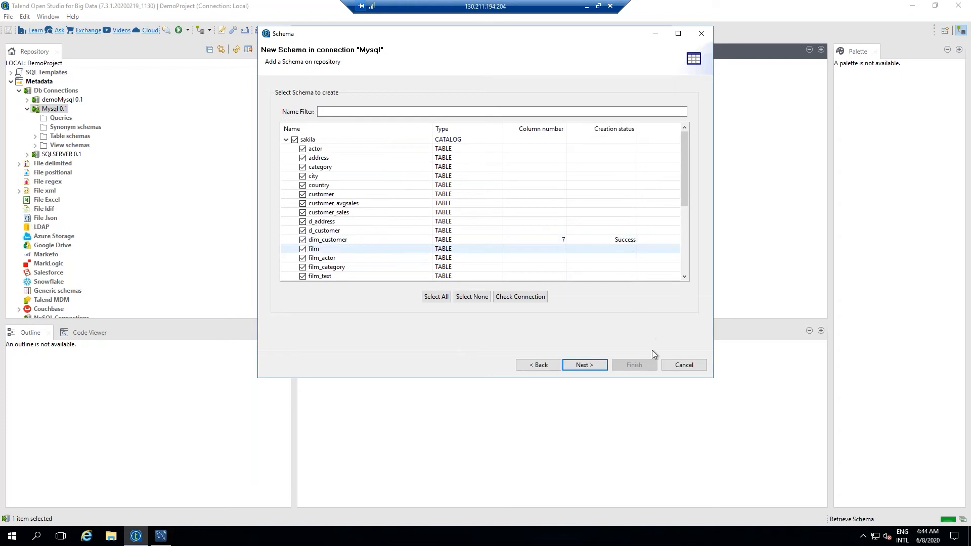
left_click(586, 364)
left_click(634, 366)
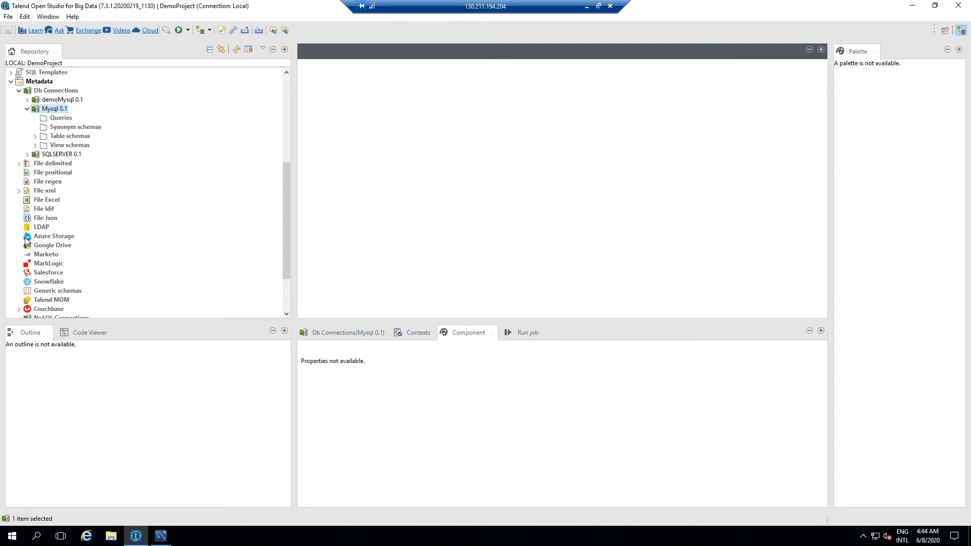
left_click(36, 136)
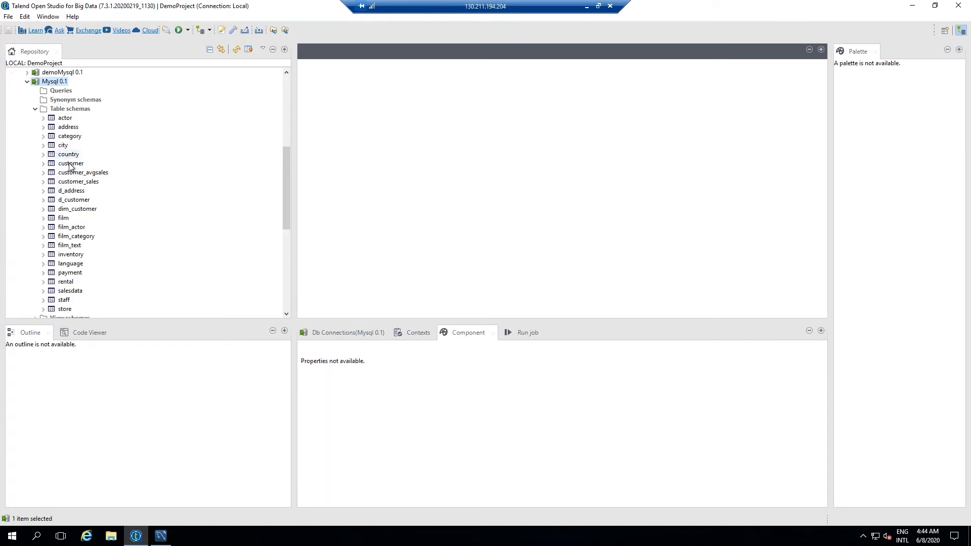
left_click_drag(71, 163, 406, 139)
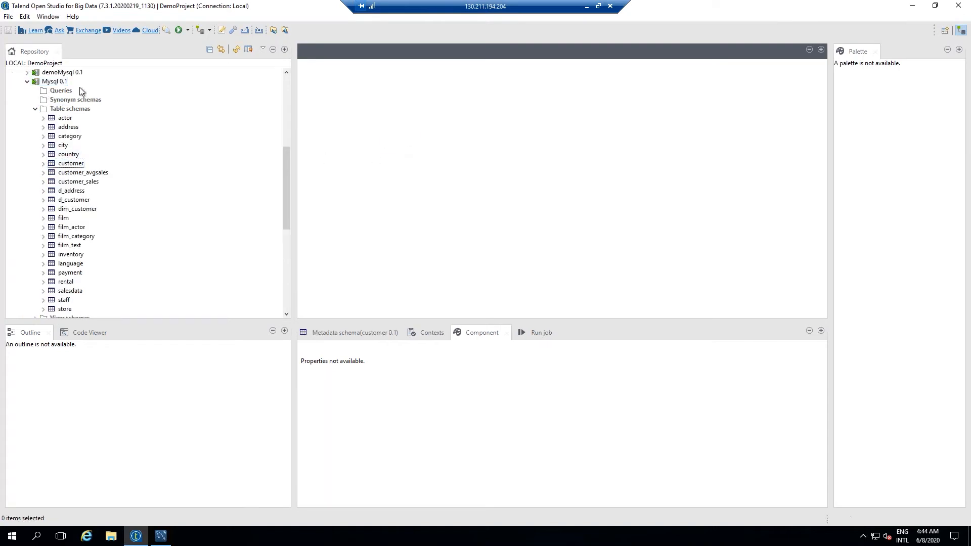
left_click(286, 84)
left_click(57, 82)
right_click(57, 82)
left_click(70, 89)
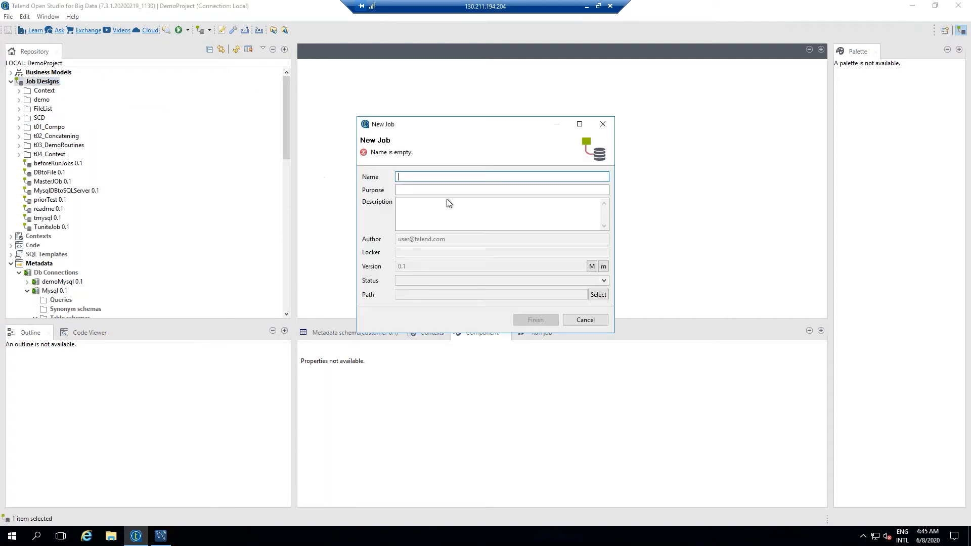
left_click(586, 320)
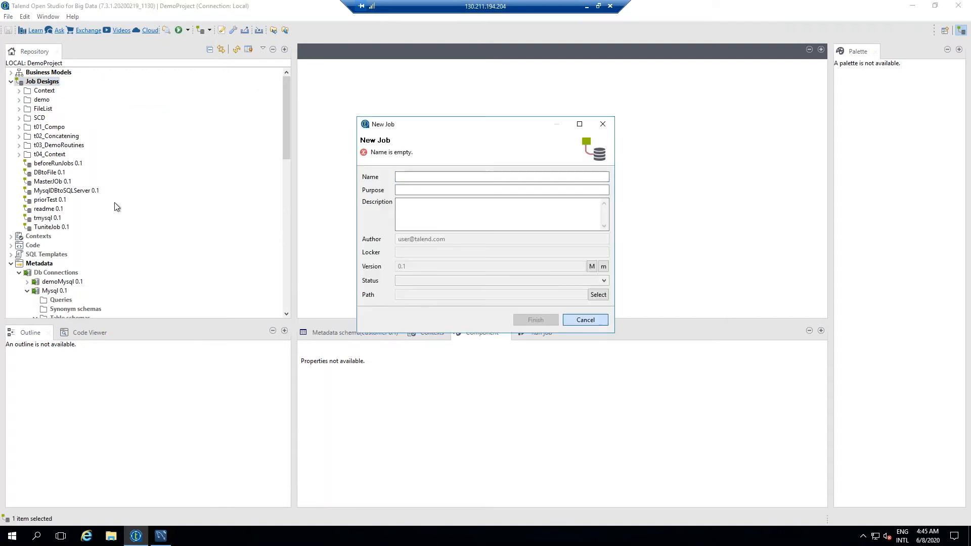
left_click(19, 118)
right_click(38, 119)
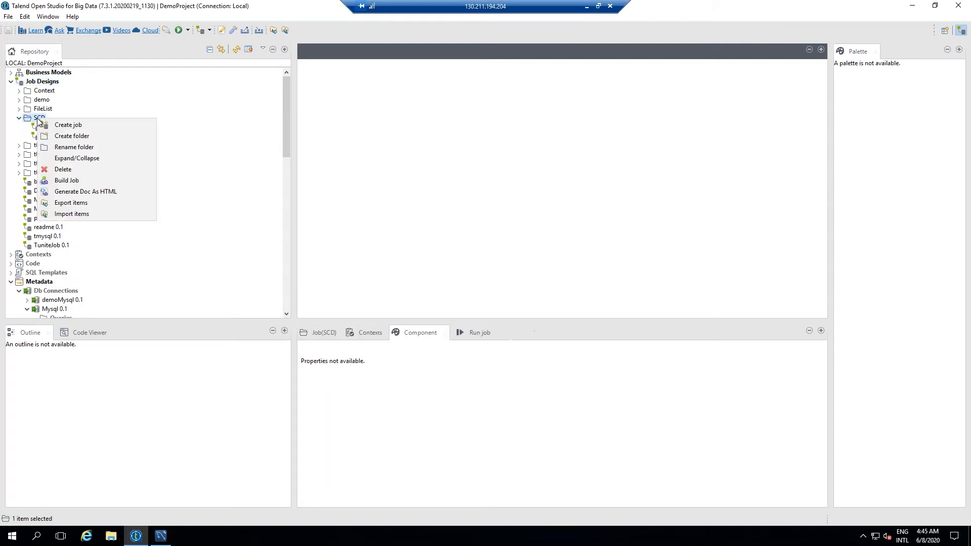
left_click(67, 125)
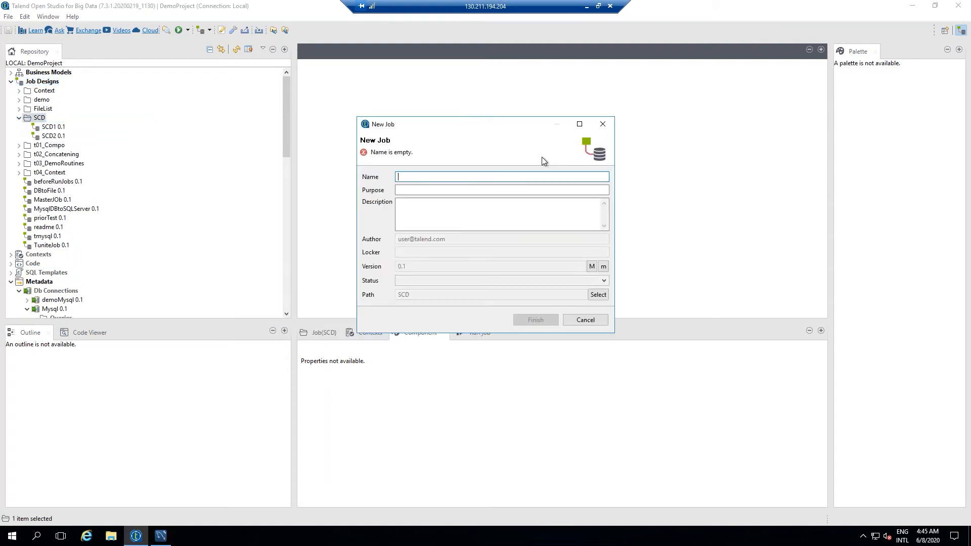
type("SCD1")
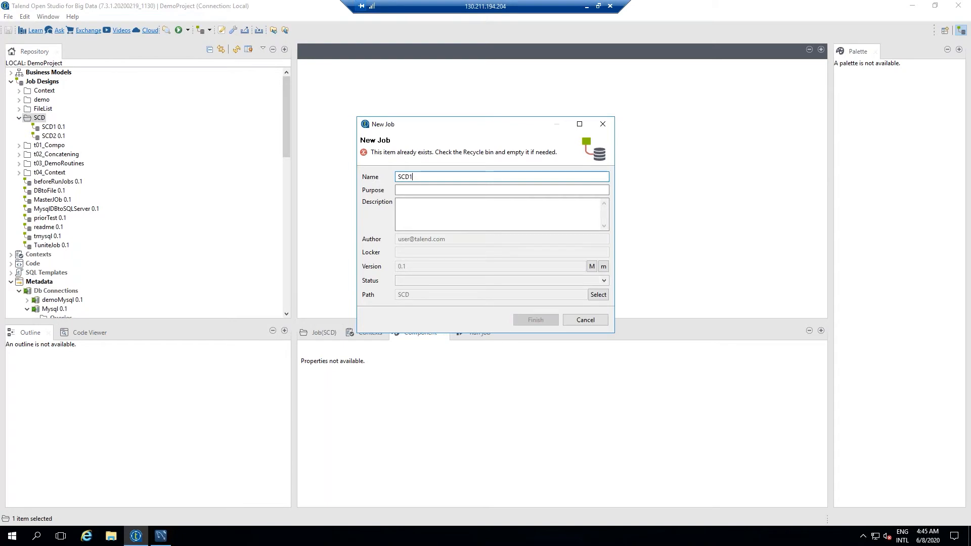
type("Tsc")
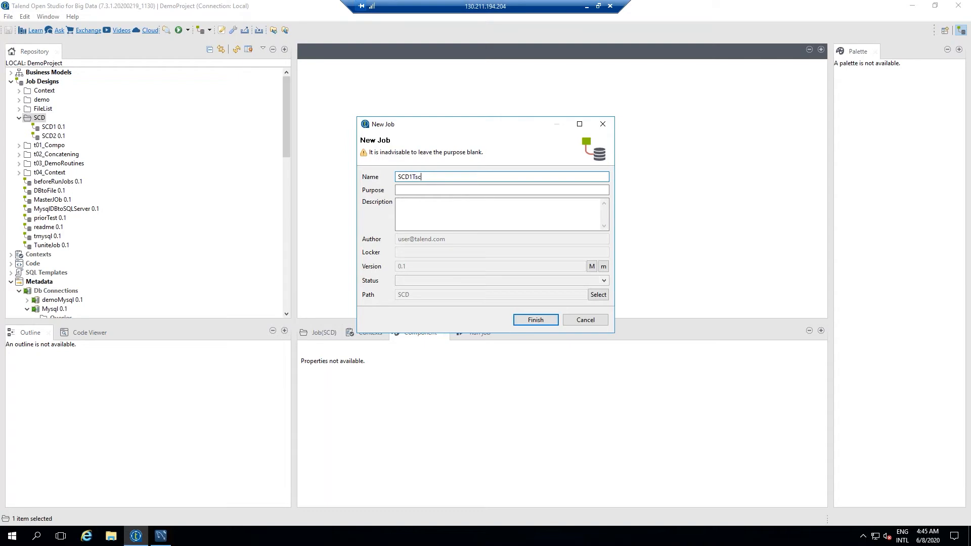
key("BackSpace")
key("BackSpace")
type("tscd")
left_click(592, 266)
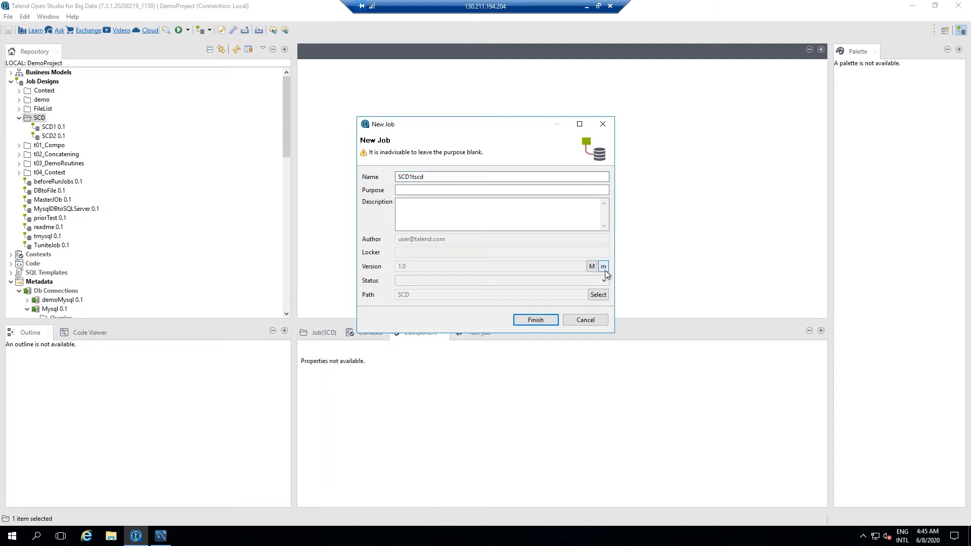
left_click(585, 320)
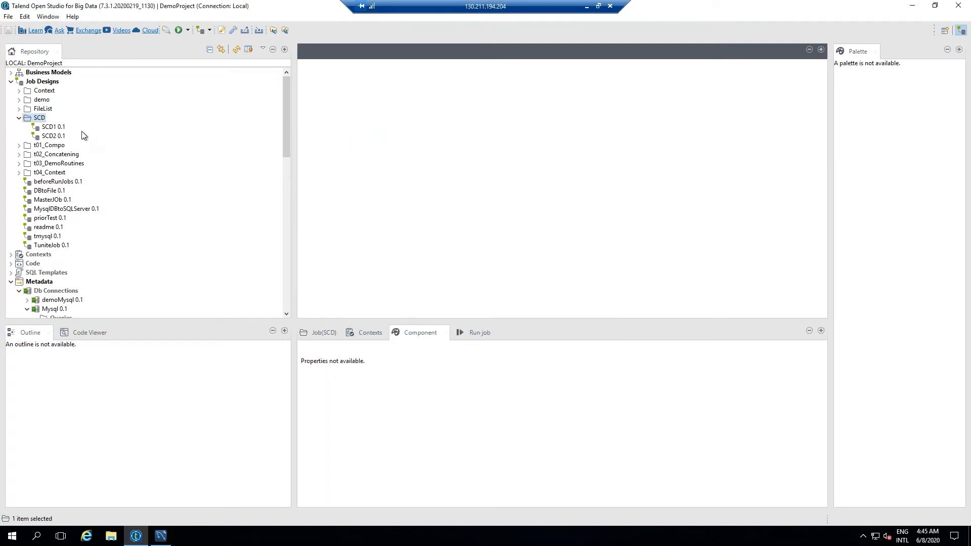
Step: Create a new job named scd1tscd in the SCD folder of the job designs
right_click(41, 124)
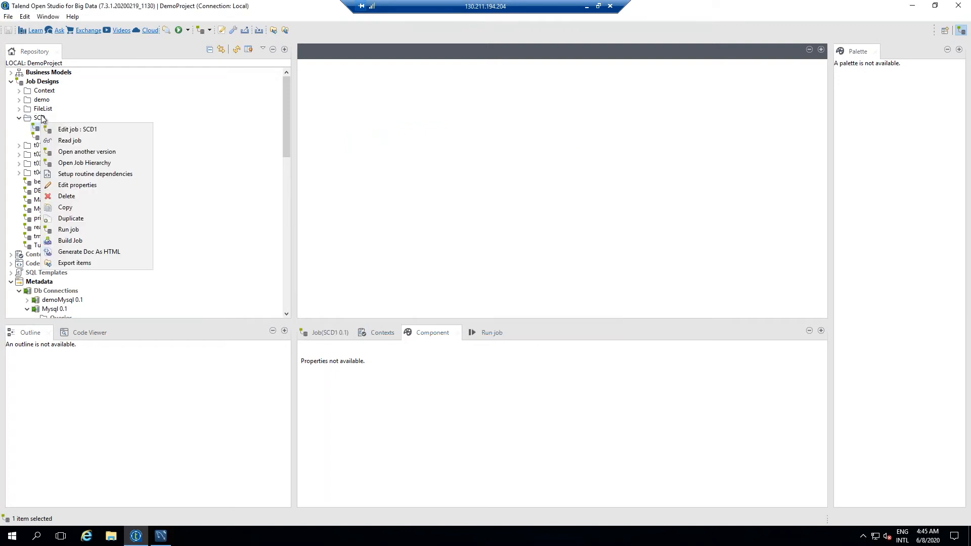
left_click(41, 118)
right_click(41, 118)
left_click(67, 123)
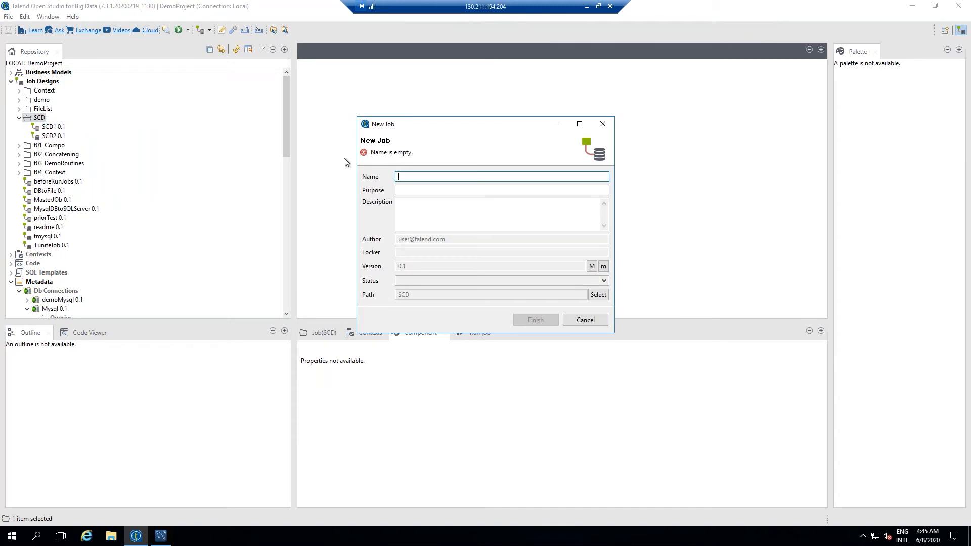
type("scd1")
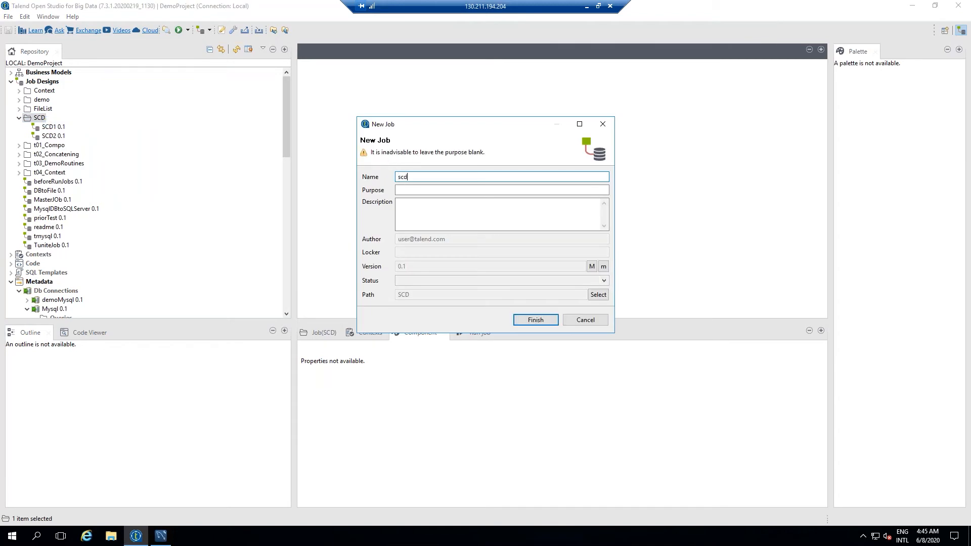
type("tscd")
left_click(536, 319)
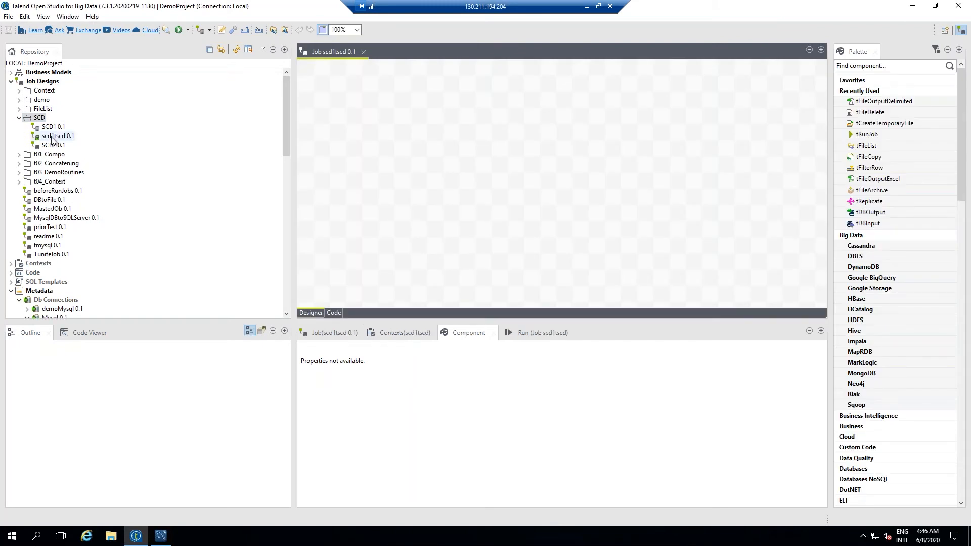
left_click(52, 136)
right_click(53, 140)
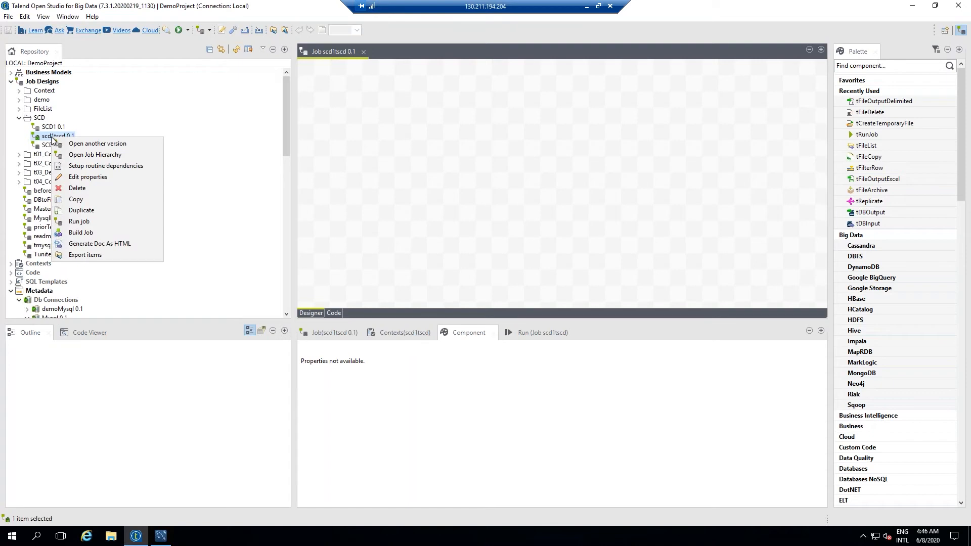
left_click(95, 144)
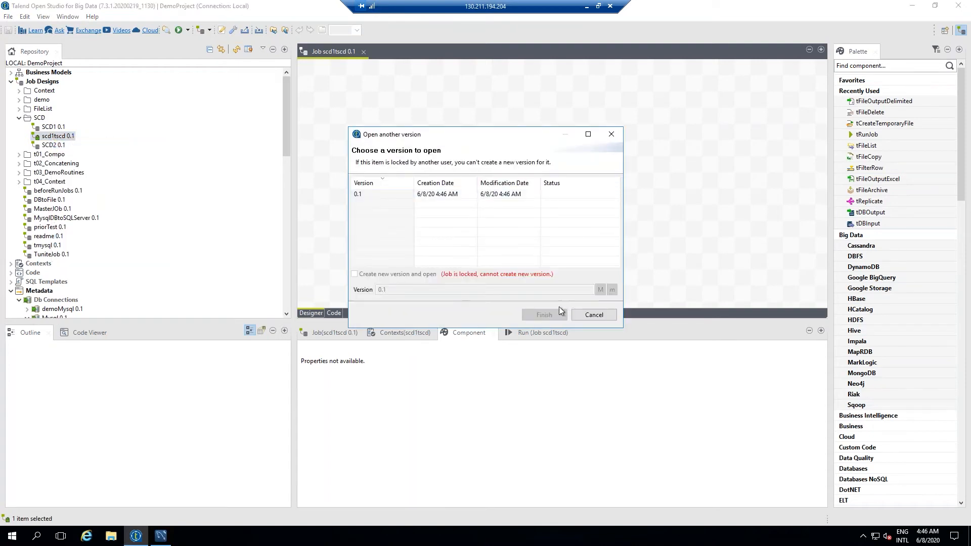
left_click(587, 315)
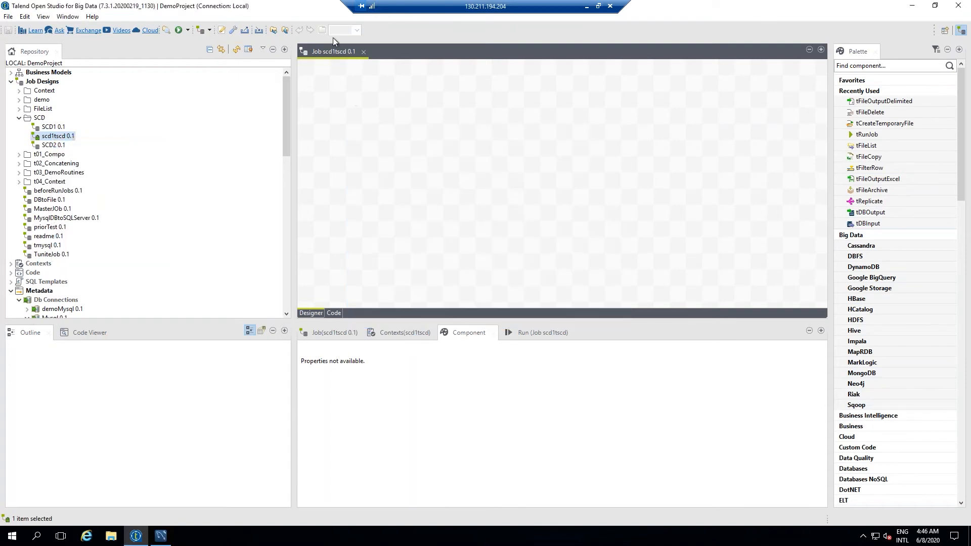
Step: Close the scd1tscd job, then create and open its new version 0.2
left_click(363, 52)
right_click(71, 142)
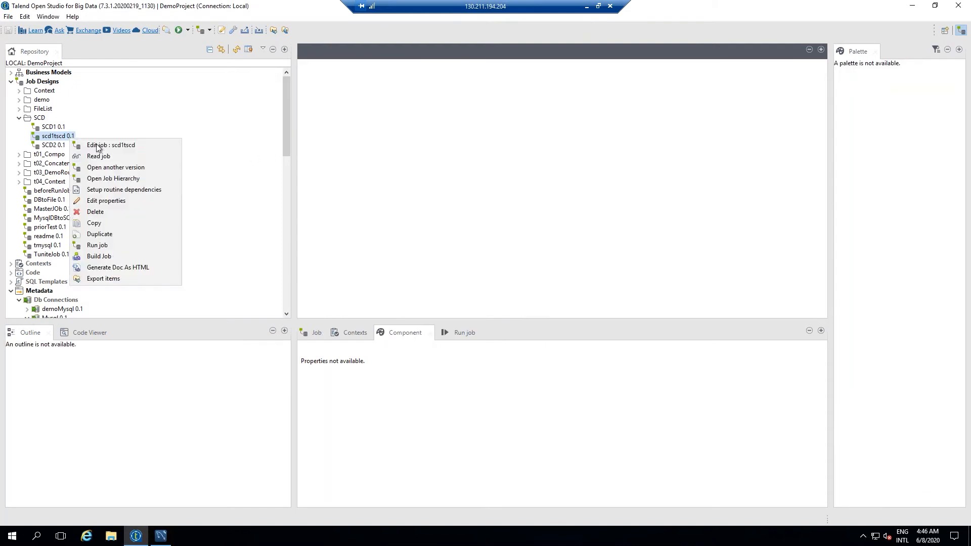
left_click(111, 167)
left_click(355, 275)
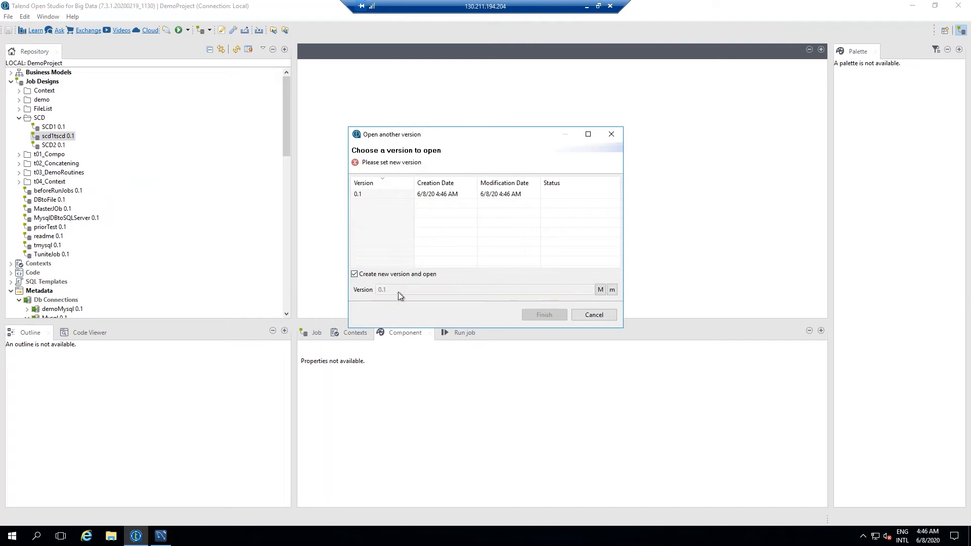
left_click(613, 290)
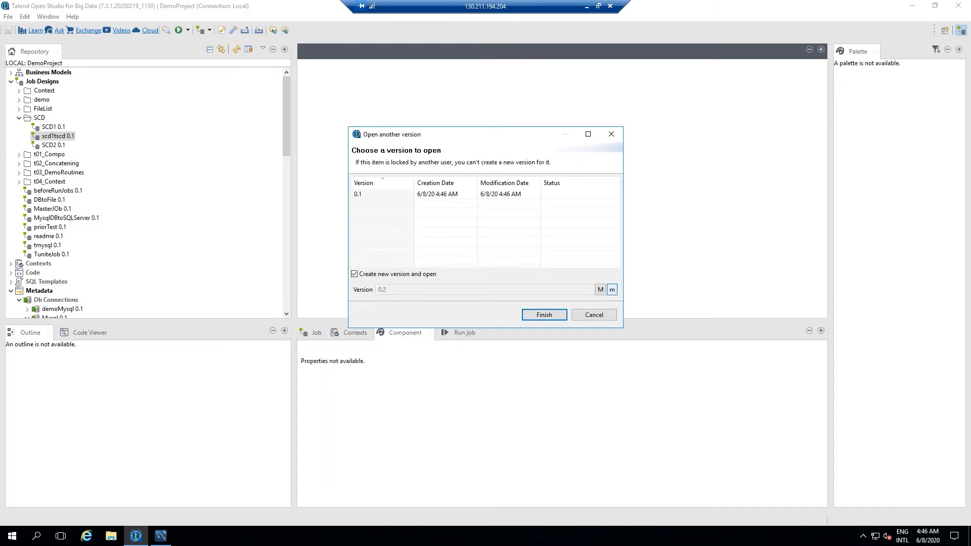
left_click(543, 315)
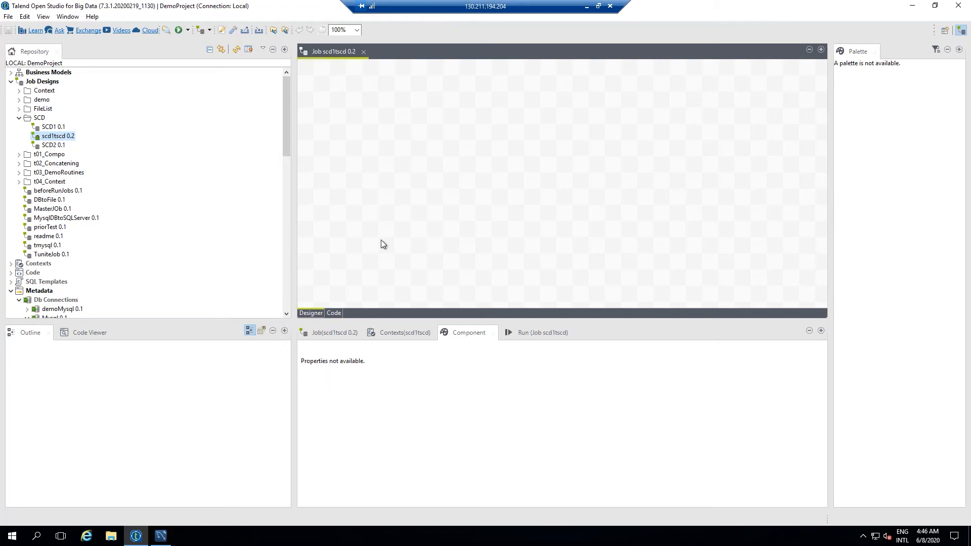
Step: Open version 0.1 of the scd1tscd job to view it, and close it again
right_click(63, 139)
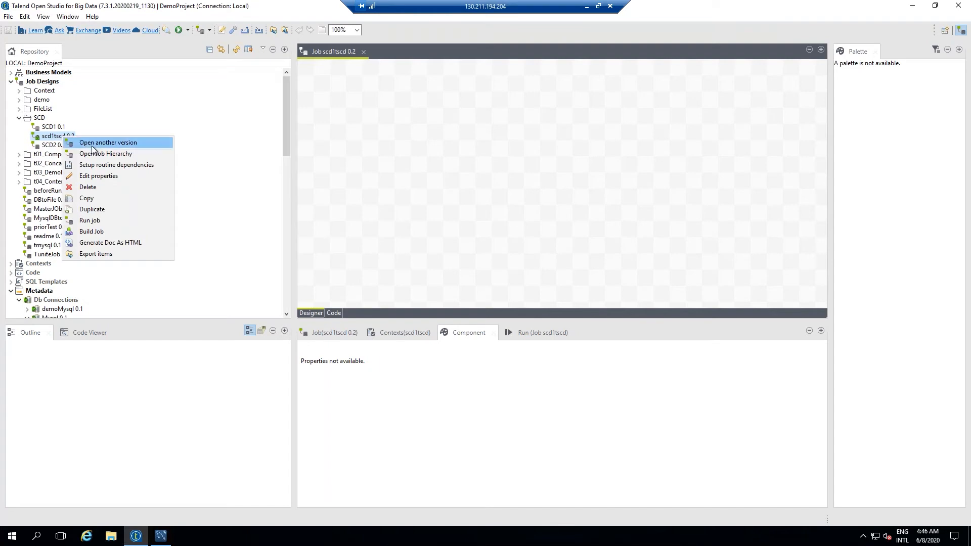
left_click(92, 146)
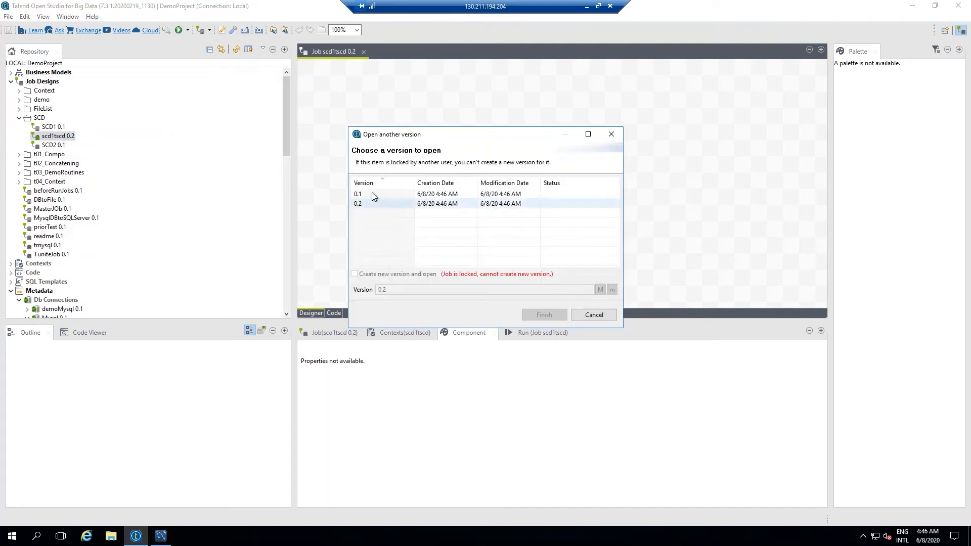
left_click(372, 194)
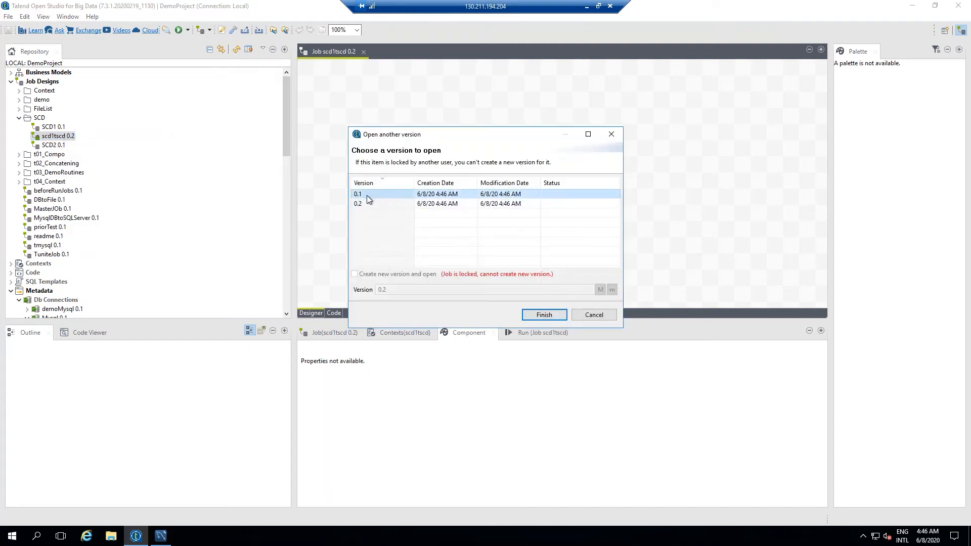
left_click(542, 315)
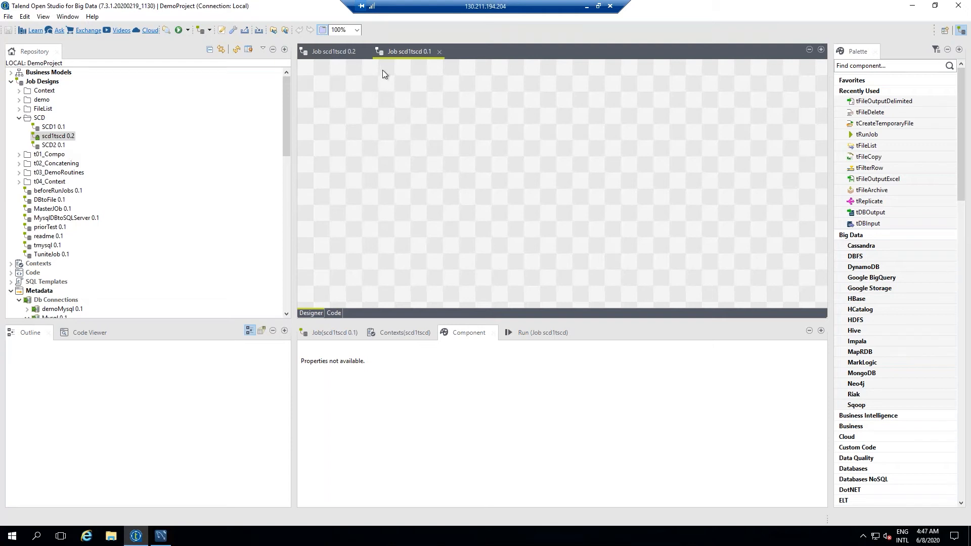
left_click(439, 52)
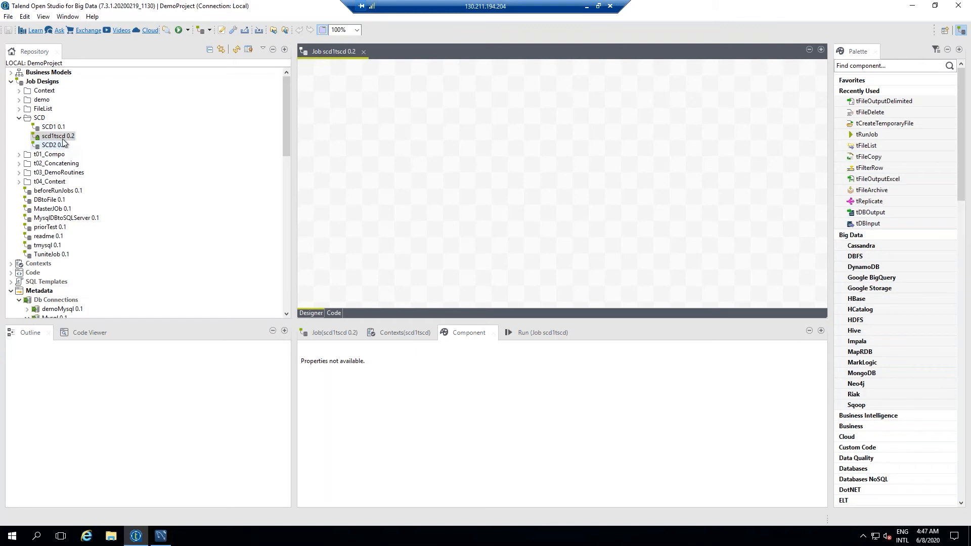
left_click(63, 140)
right_click(63, 141)
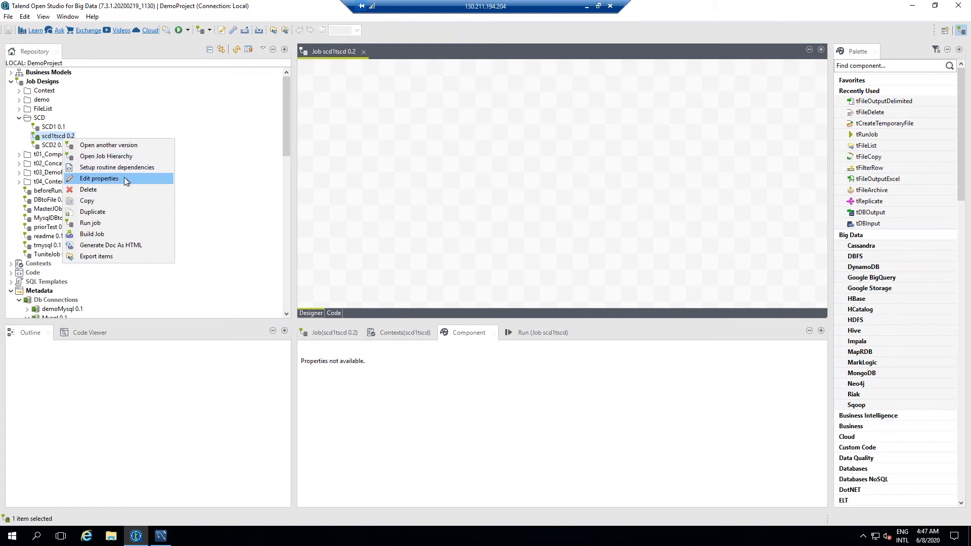
left_click(406, 148)
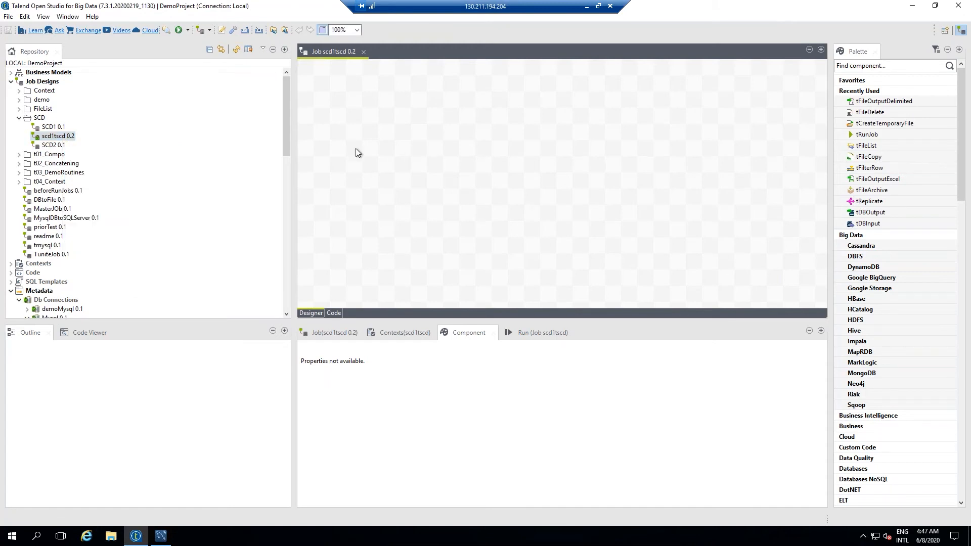
Step: Switch to MySQL Workbench, review the dim_customer CREATE TABLE script in the sakila database, and return to Talend
scroll(83, 235, "down", 2)
scroll(71, 248, "down", 4)
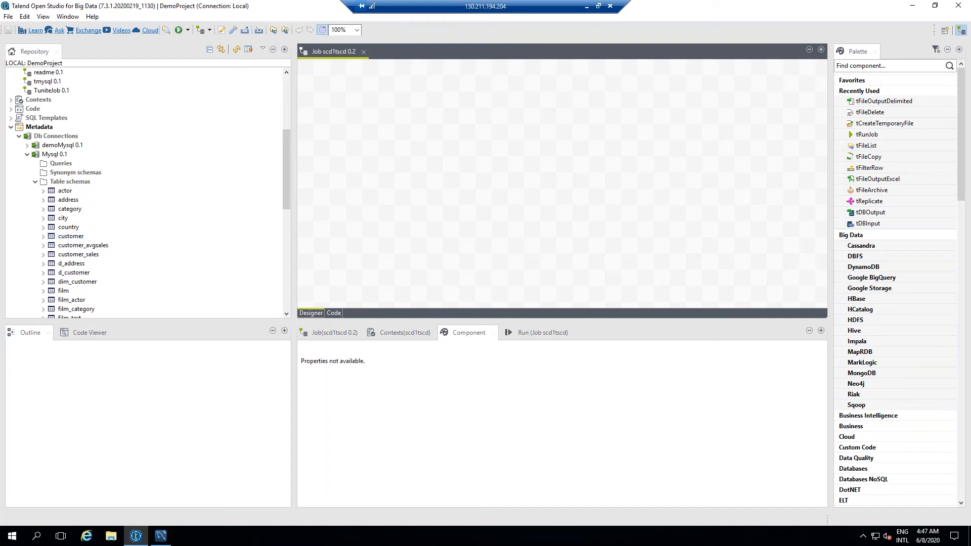
left_click(162, 539)
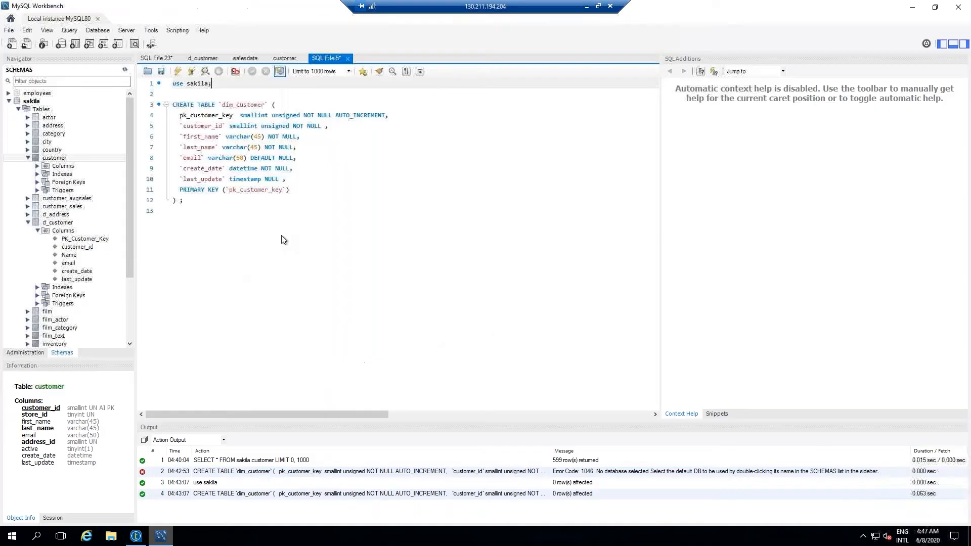
left_click_drag(186, 201, 173, 83)
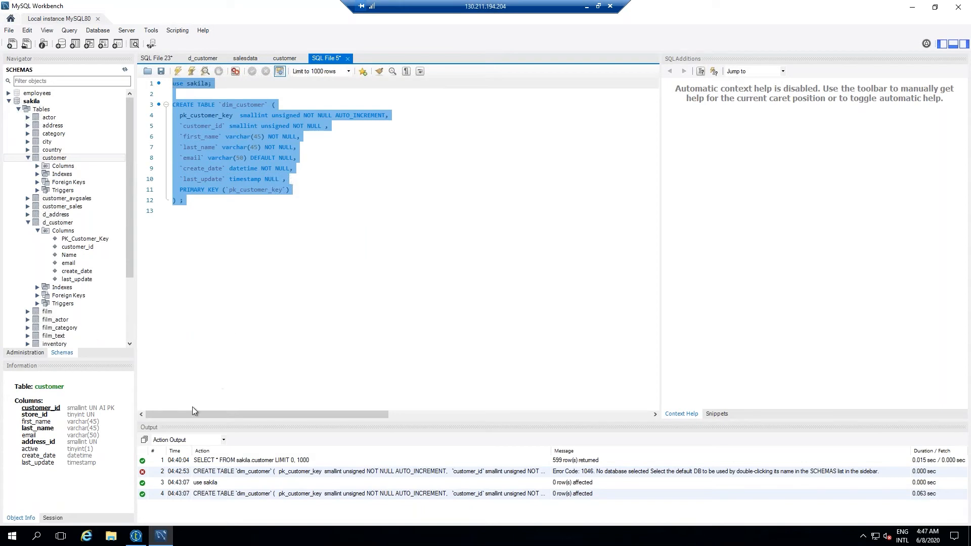
left_click(136, 537)
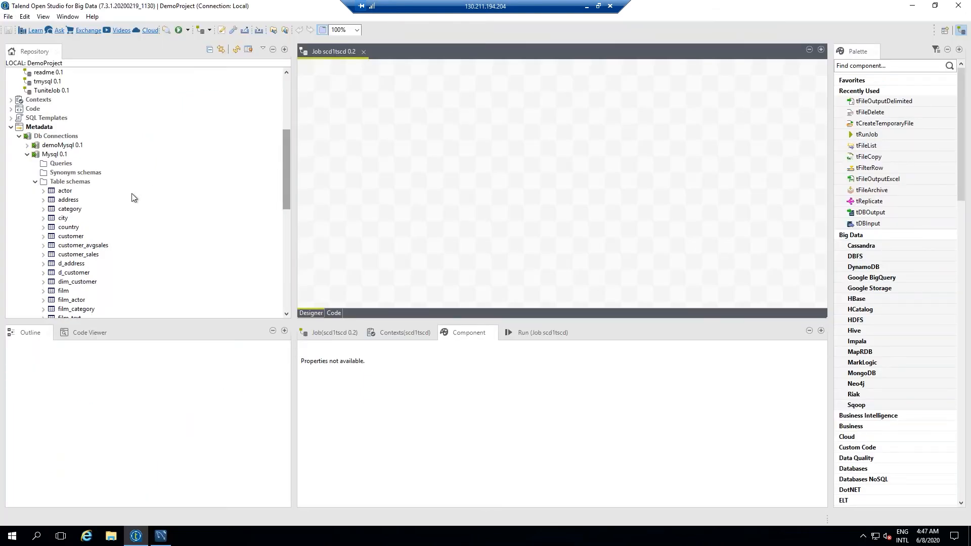
Step: Add the customer table from the Mysql connection to the job as a tDBInput(MySQL) component, including the Mysql context parameters
scroll(135, 210, "down", 1)
left_click(88, 255)
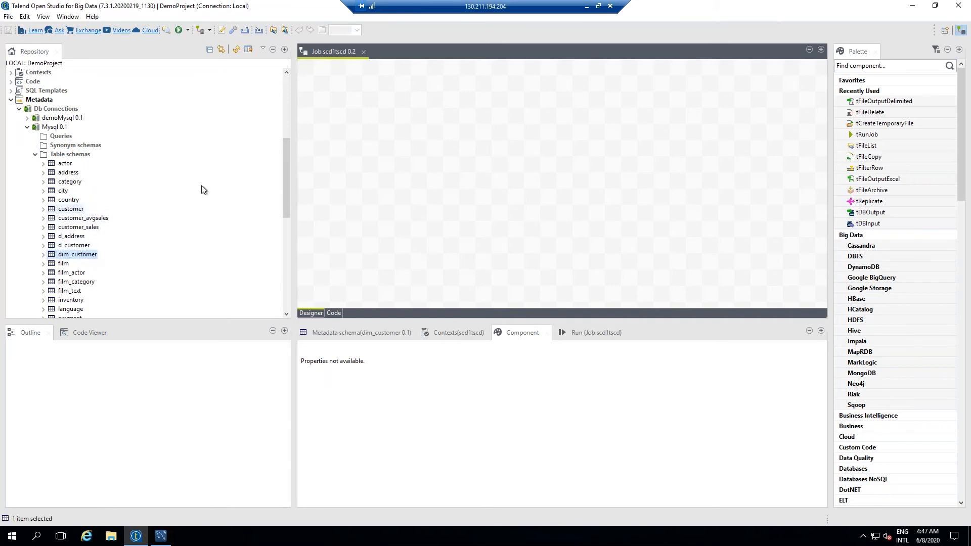
left_click(71, 209)
left_click_drag(71, 209, 378, 115)
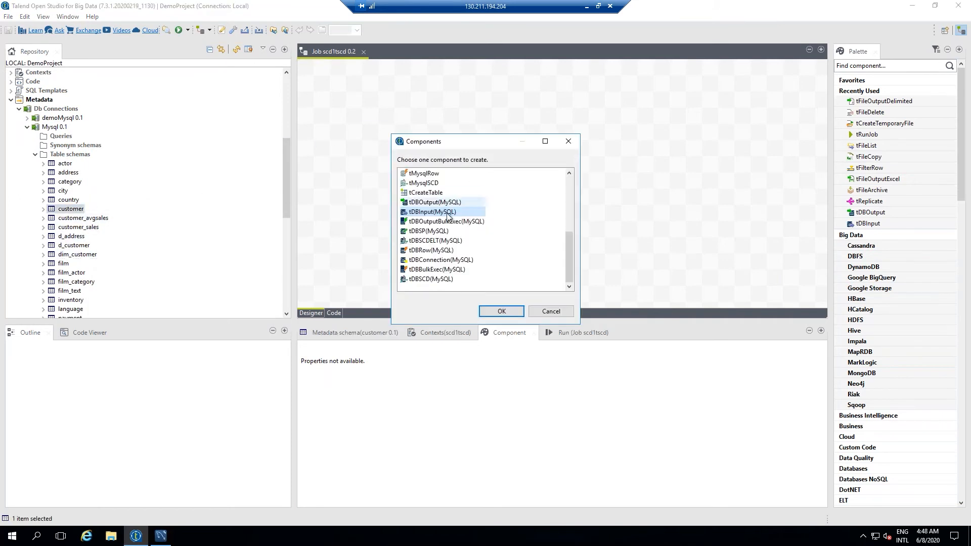
left_click(511, 311)
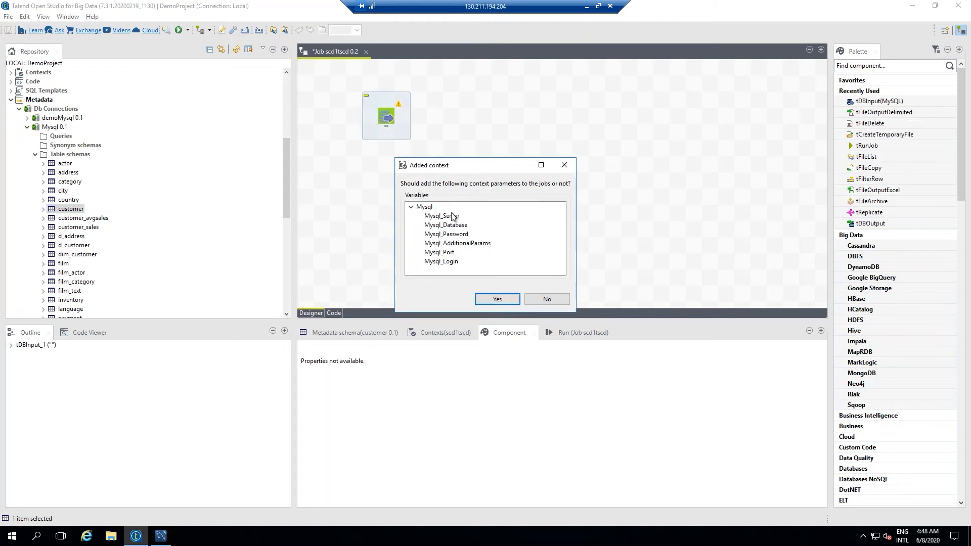
left_click(497, 299)
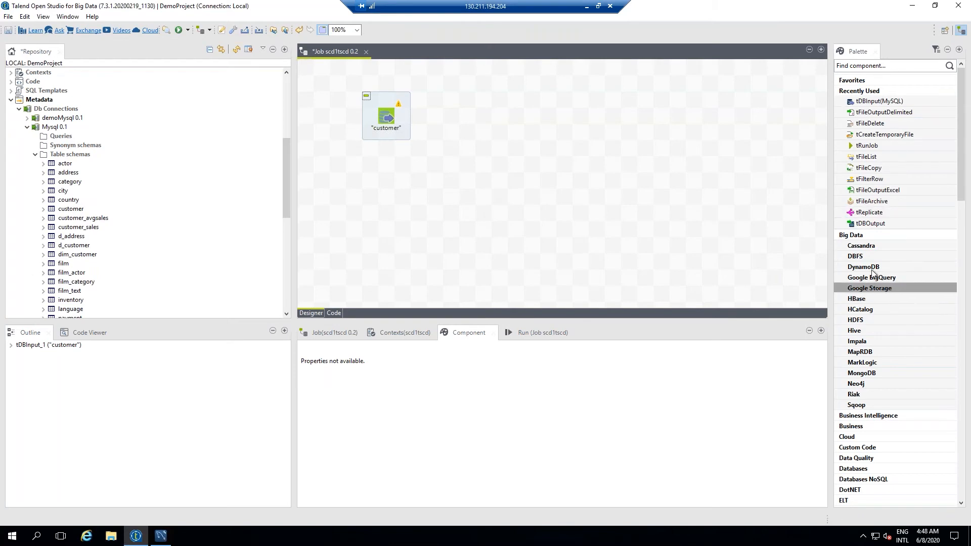
Step: Place a tDBSCD component from the common database components on the canvas beside the customer input
left_click(856, 91)
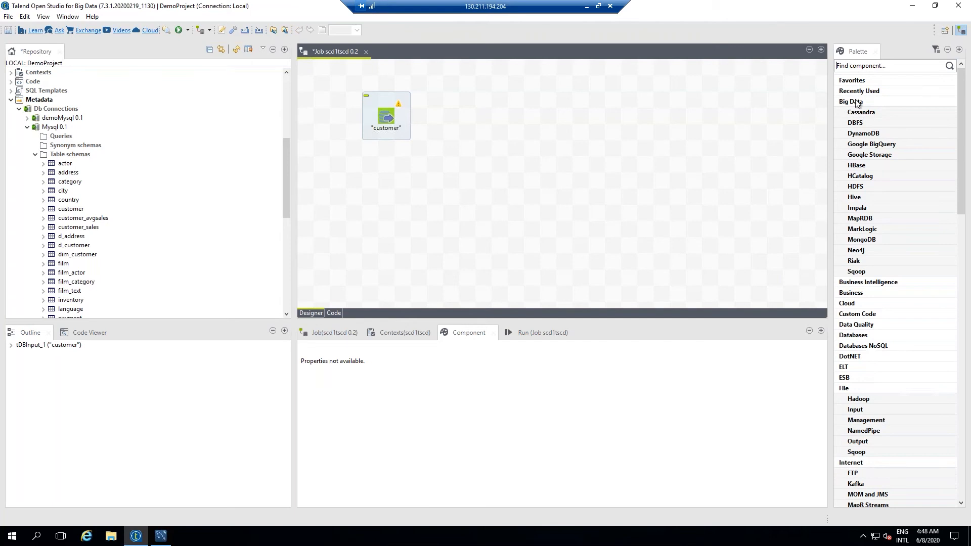
left_click(855, 102)
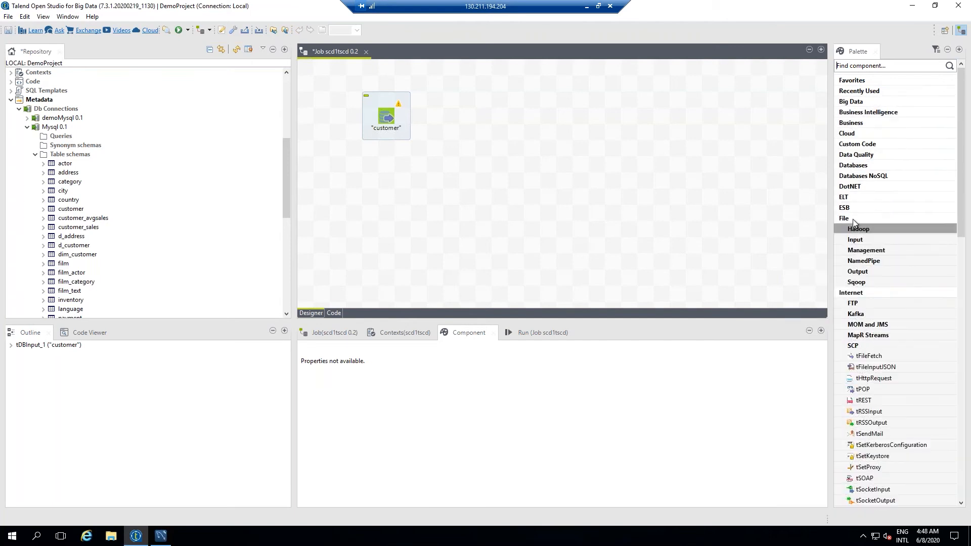
left_click(861, 168)
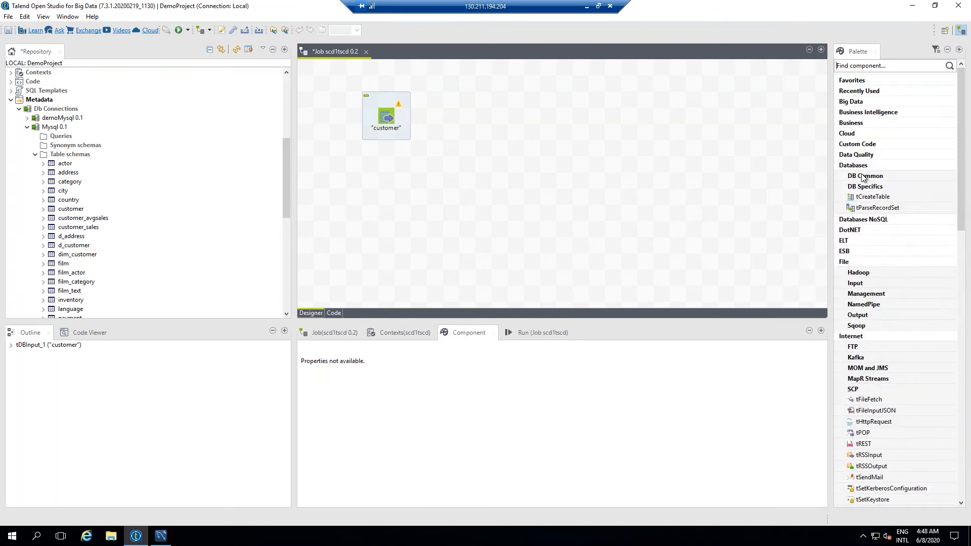
left_click(865, 176)
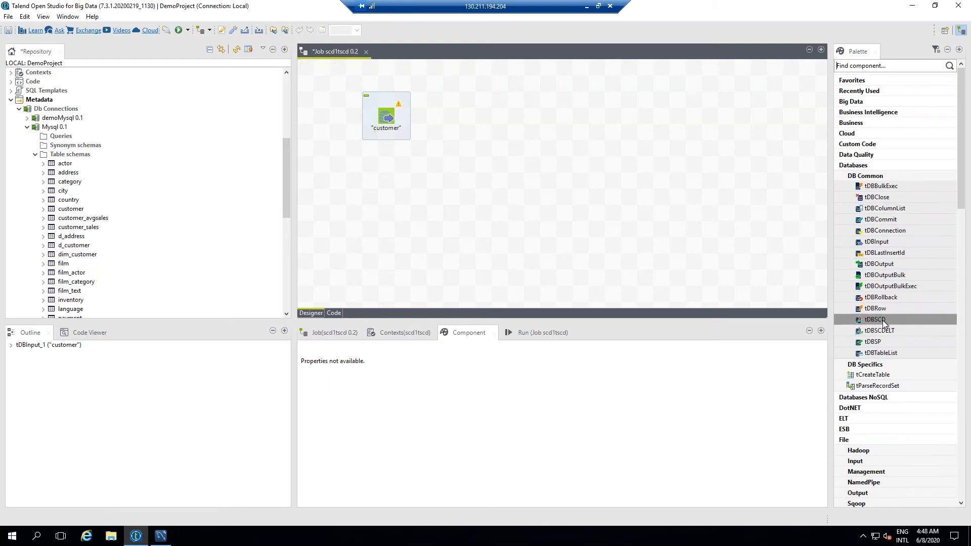
left_click_drag(885, 323, 582, 113)
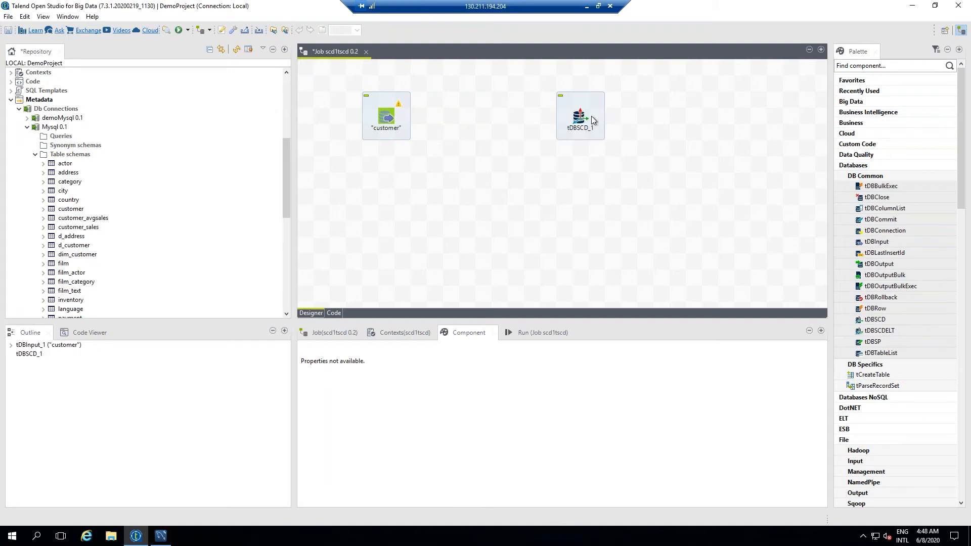
Step: Set the database of the tDBSCD_1 component to MySQL and apply it
left_click(583, 120)
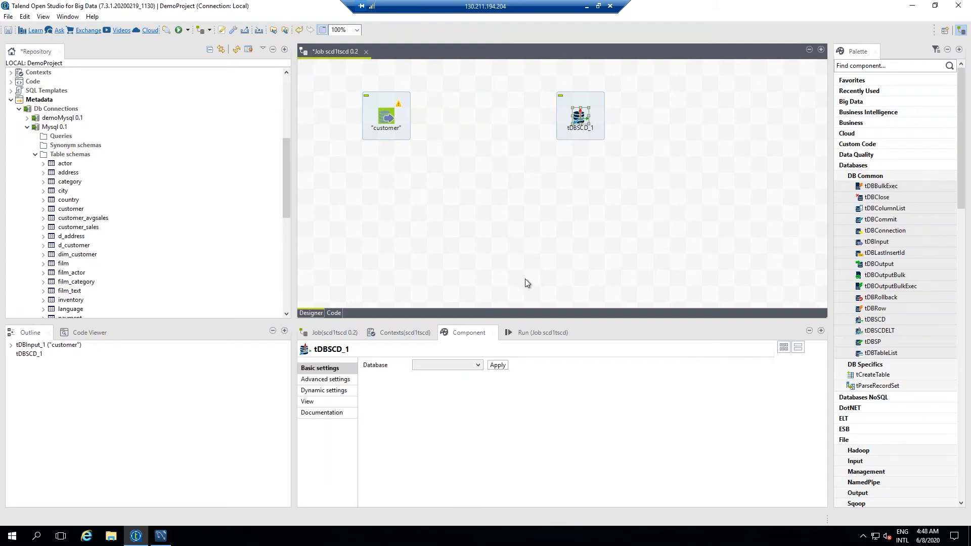
left_click(468, 365)
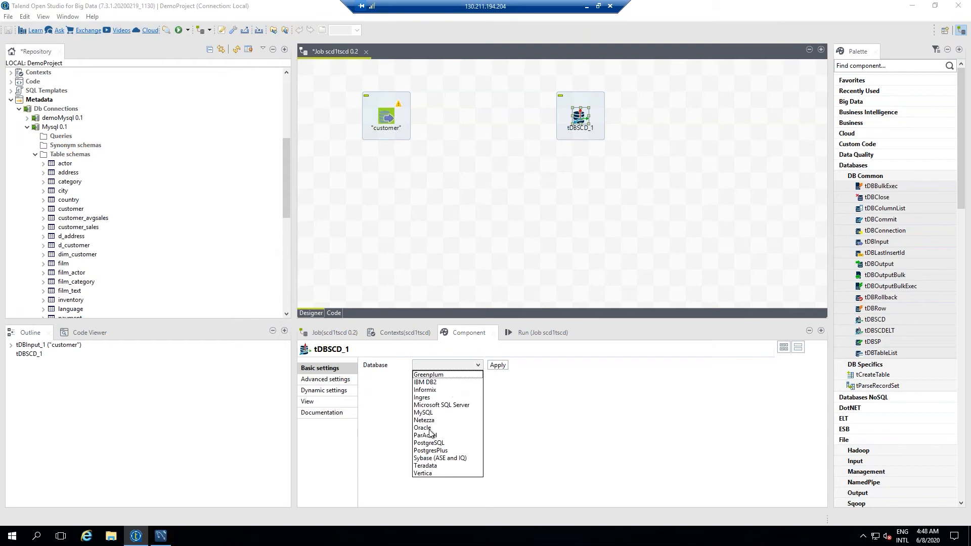
left_click(425, 413)
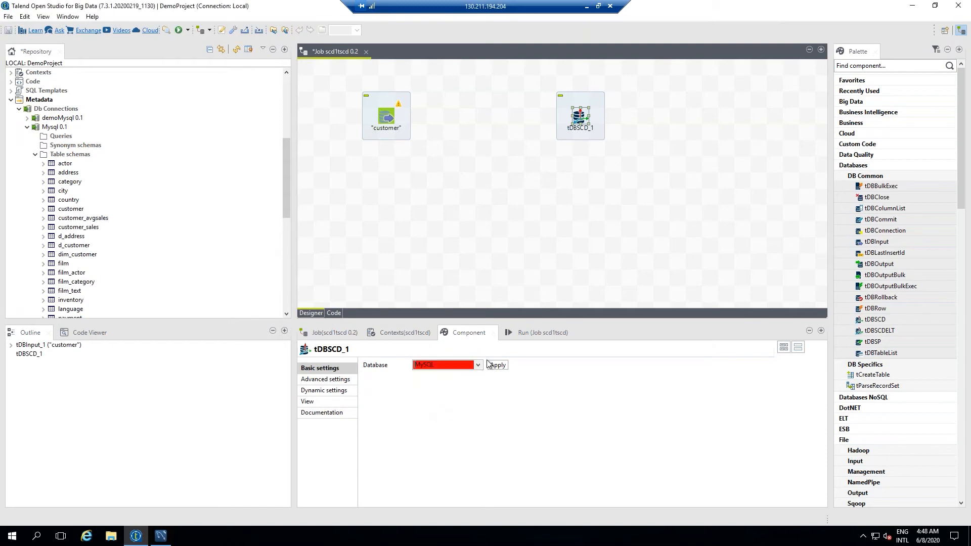
left_click(498, 366)
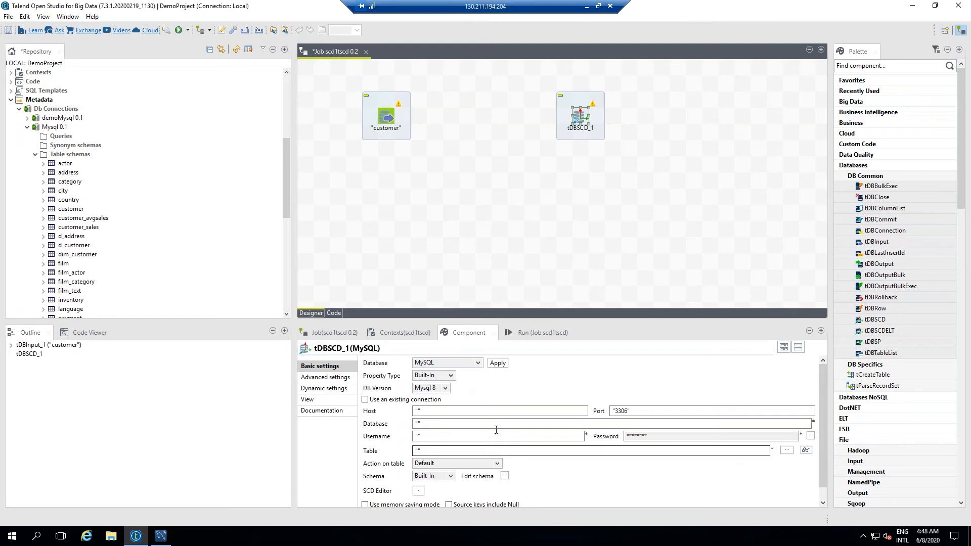
left_click(597, 130)
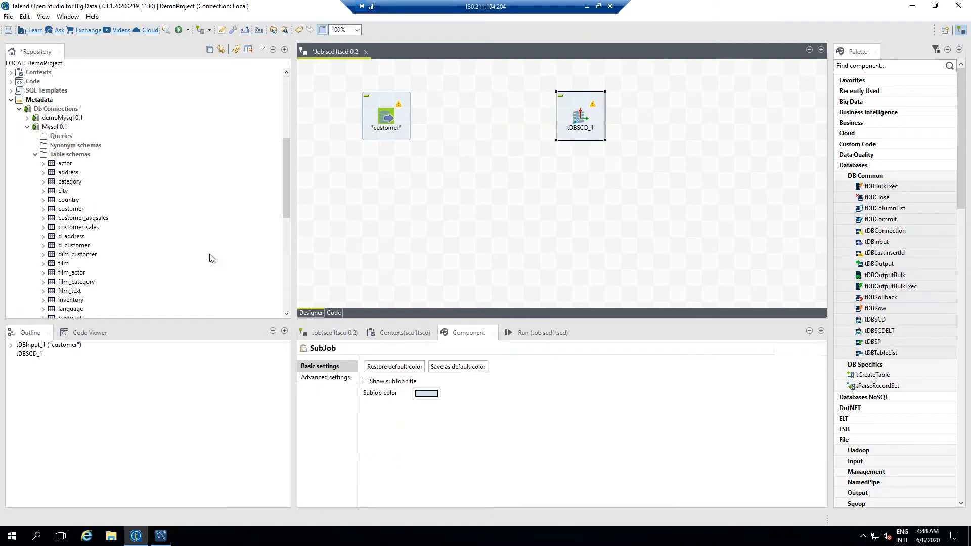
Step: Add the dim_customer table schema to the job as a tMysqlSCD component, replacing the deleted tDBSCD_1 component
left_click(77, 254)
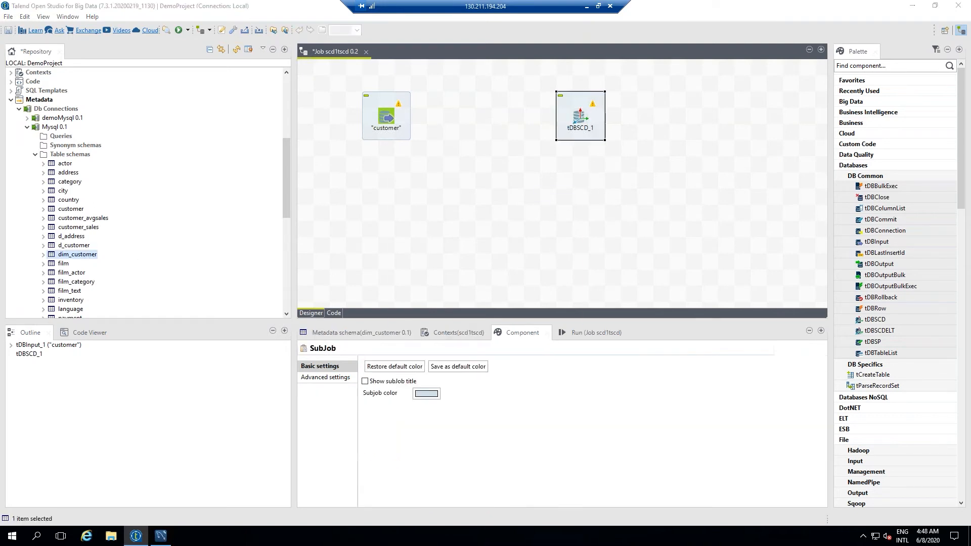
left_click_drag(78, 254, 546, 213)
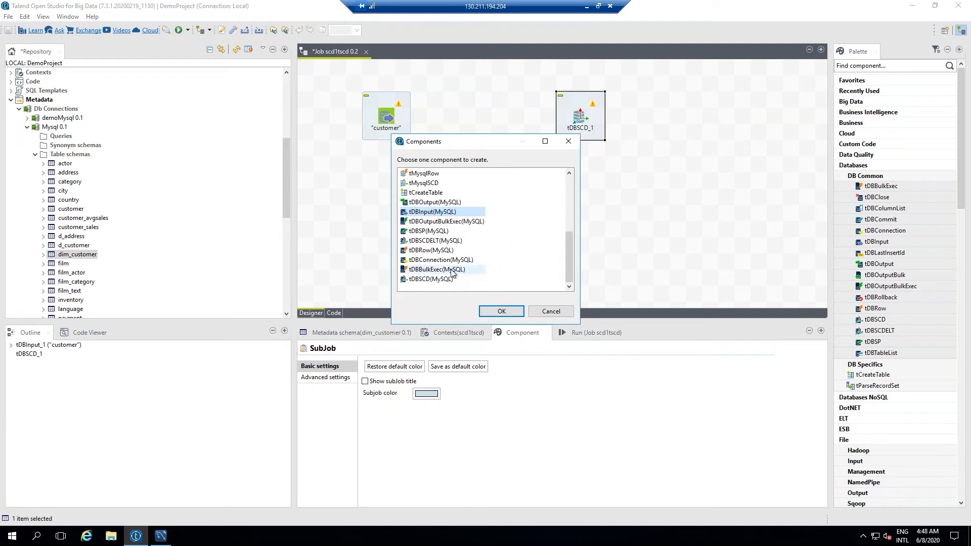
left_click(424, 184)
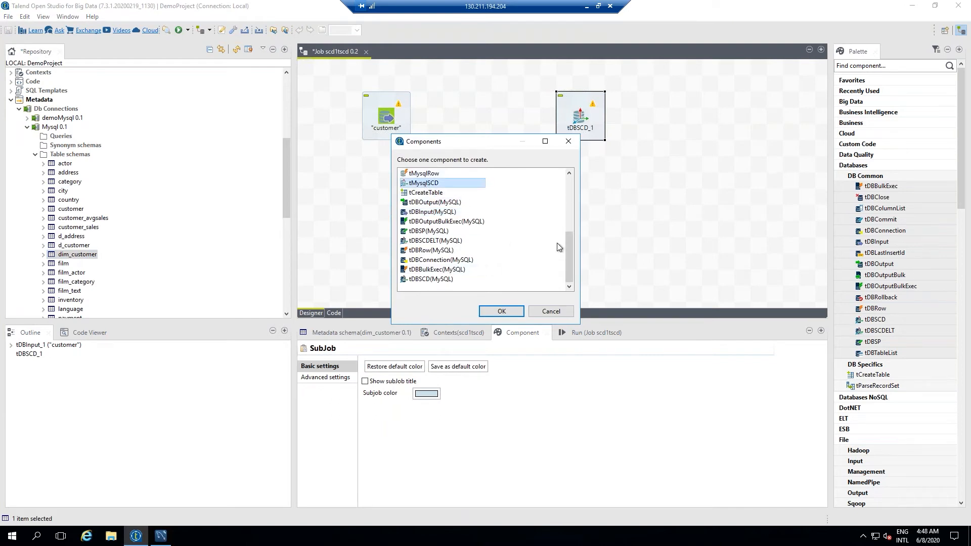
left_click(504, 308)
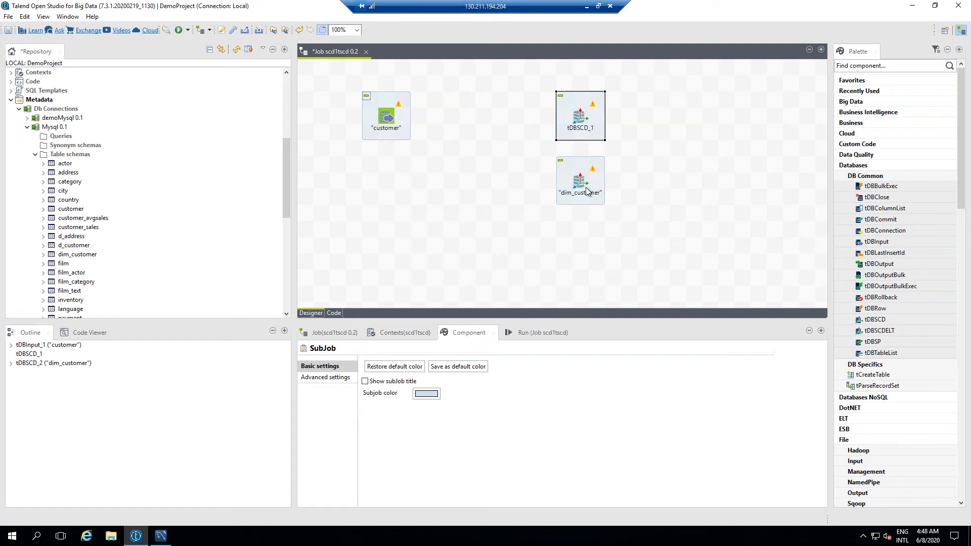
key("Delete")
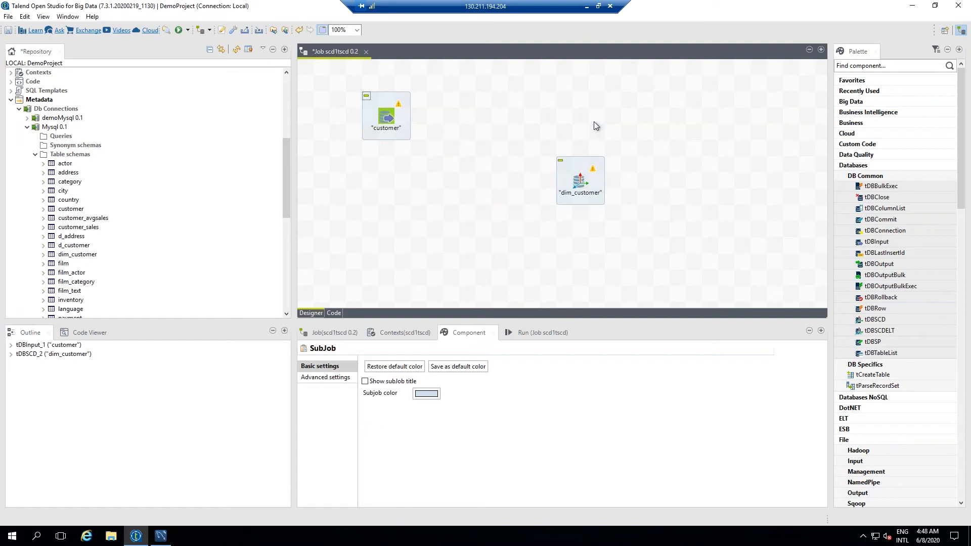
left_click_drag(573, 162, 574, 114)
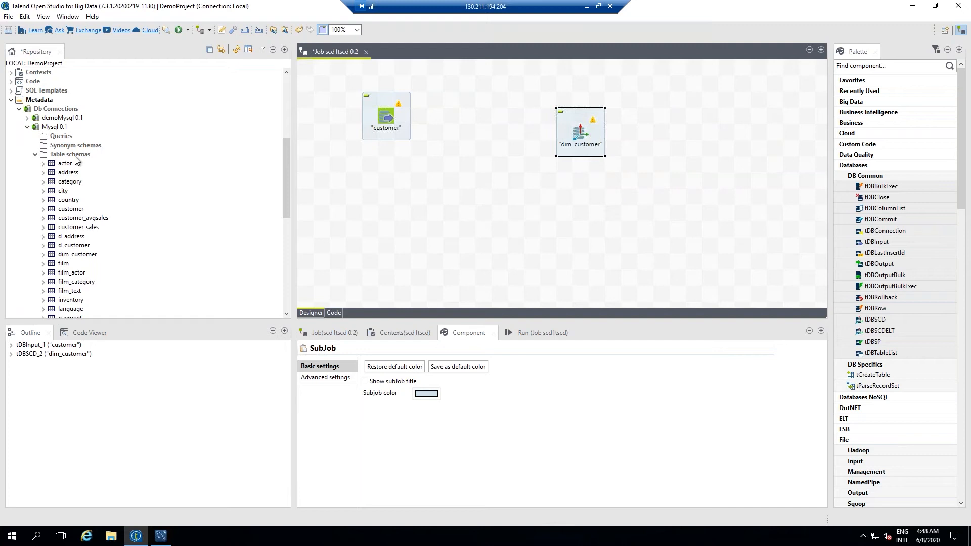
Step: Link the customer input to dim_customer with a Main row, taking over the target component's schema, and align both components
left_click(392, 117)
right_click(390, 116)
mouse_move(427, 128)
left_click(516, 122)
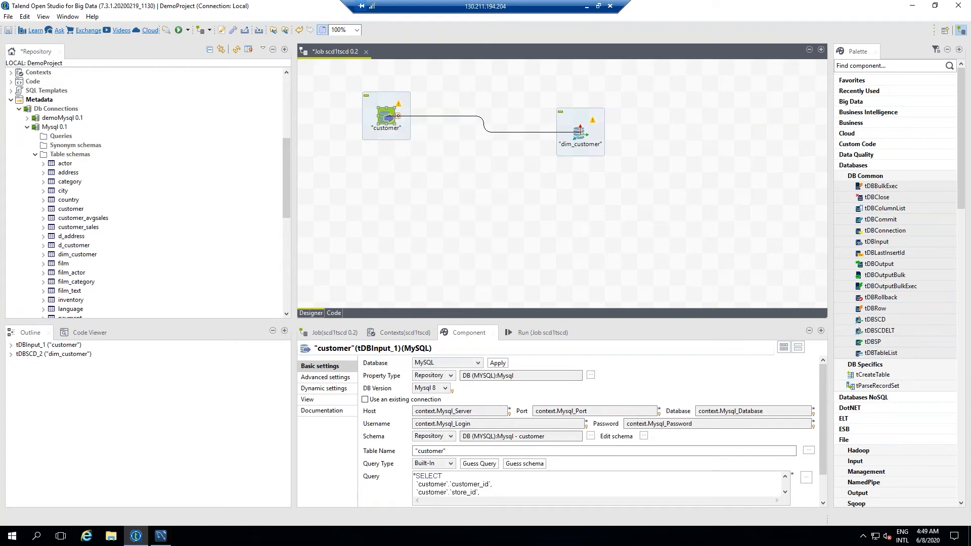
left_click(577, 132)
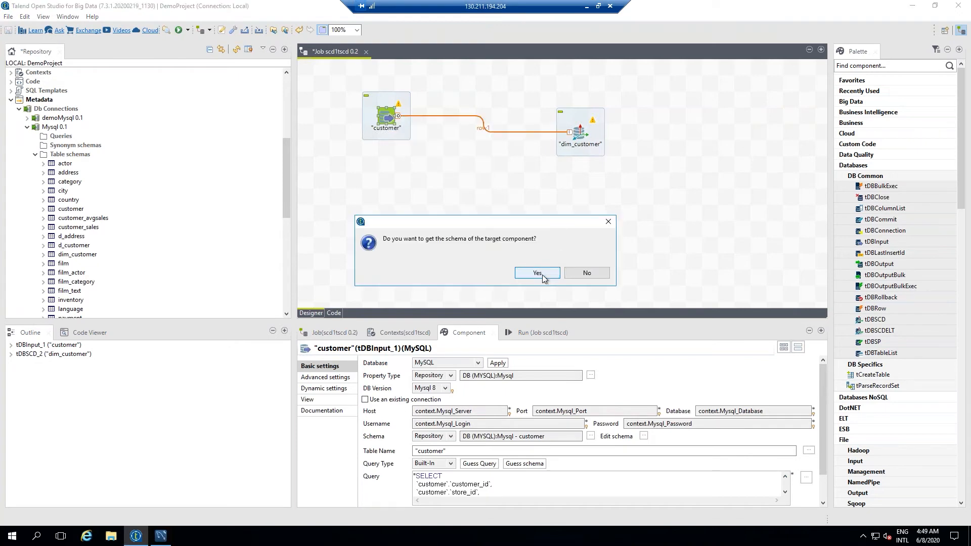
left_click(537, 274)
left_click(585, 135)
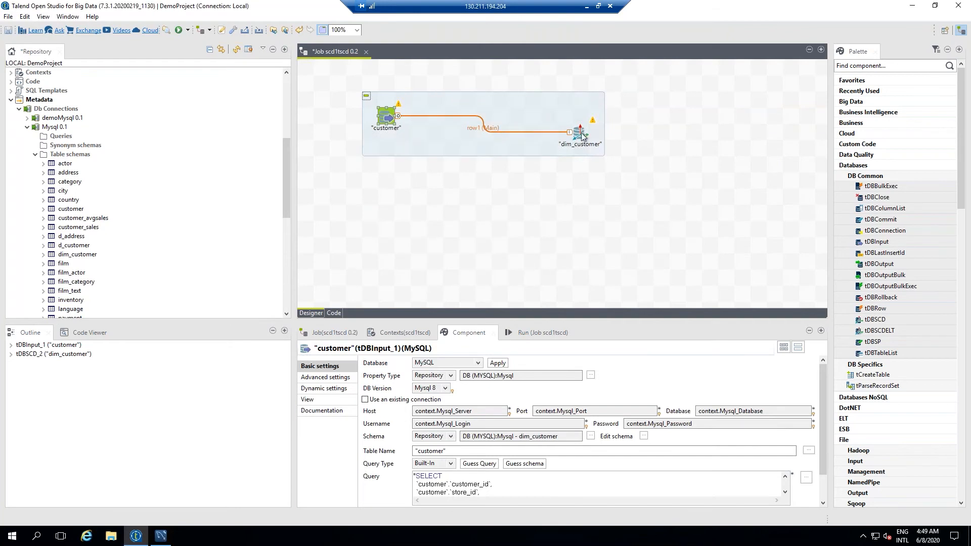
left_click_drag(583, 133, 583, 116)
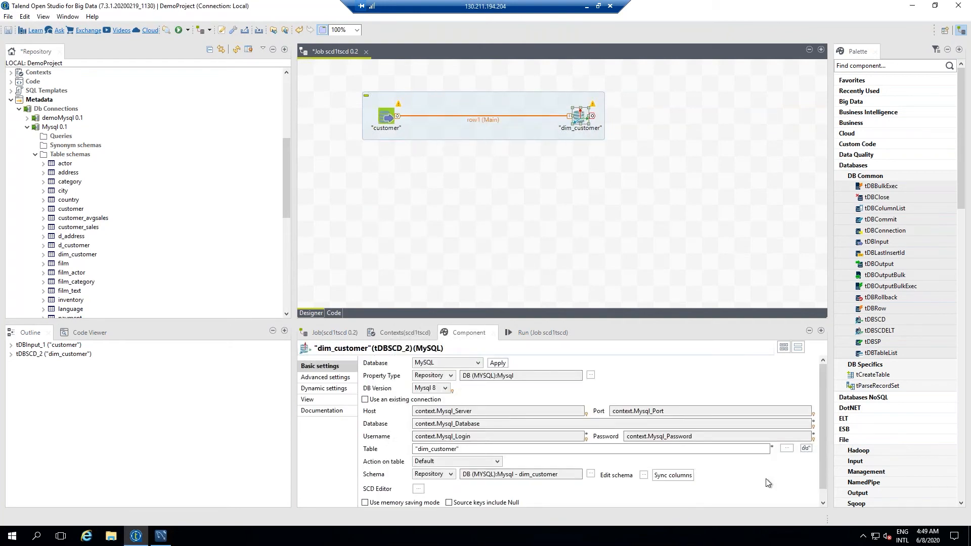
Step: Open the SCD editor of the dim_customer component and assign customer_id to the Type 1 fields
left_click(824, 493)
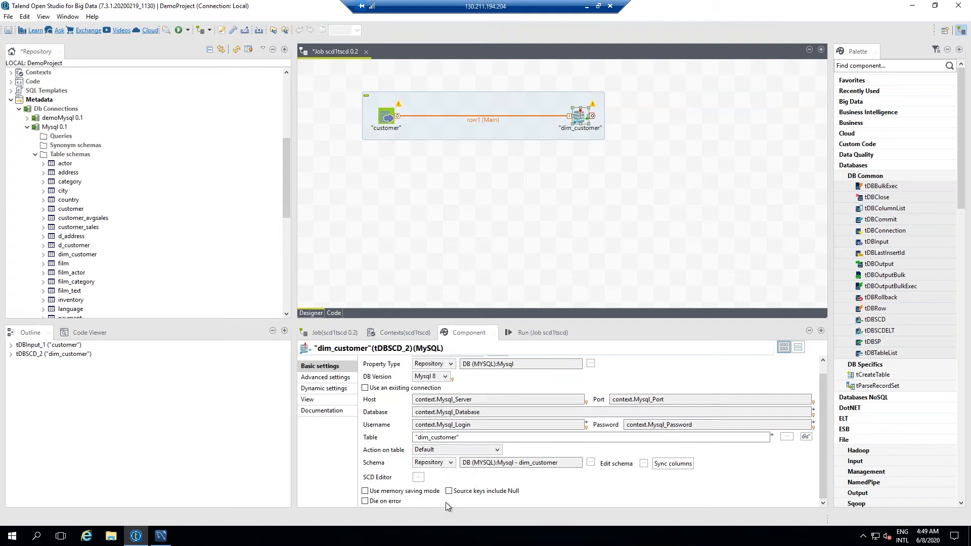
left_click(419, 478)
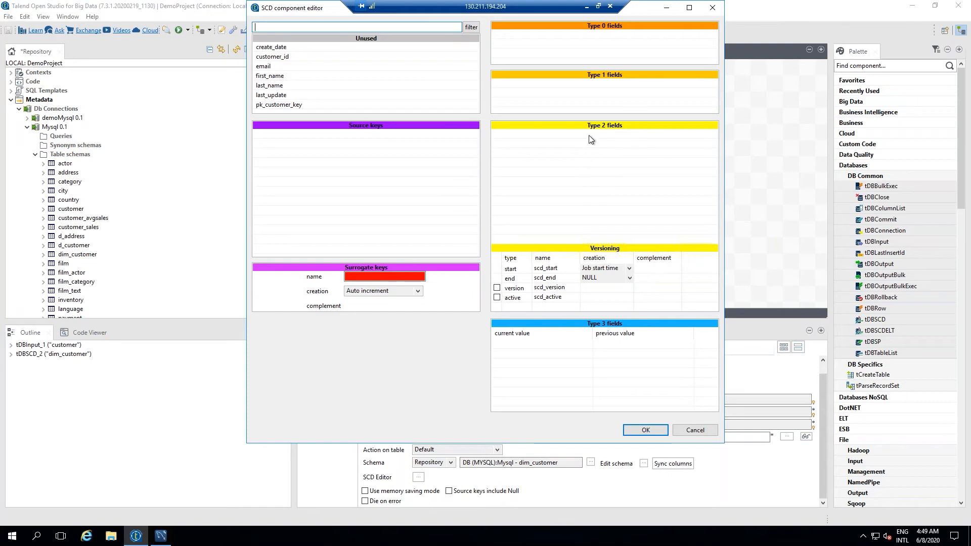
left_click(279, 57)
left_click_drag(283, 57, 521, 86)
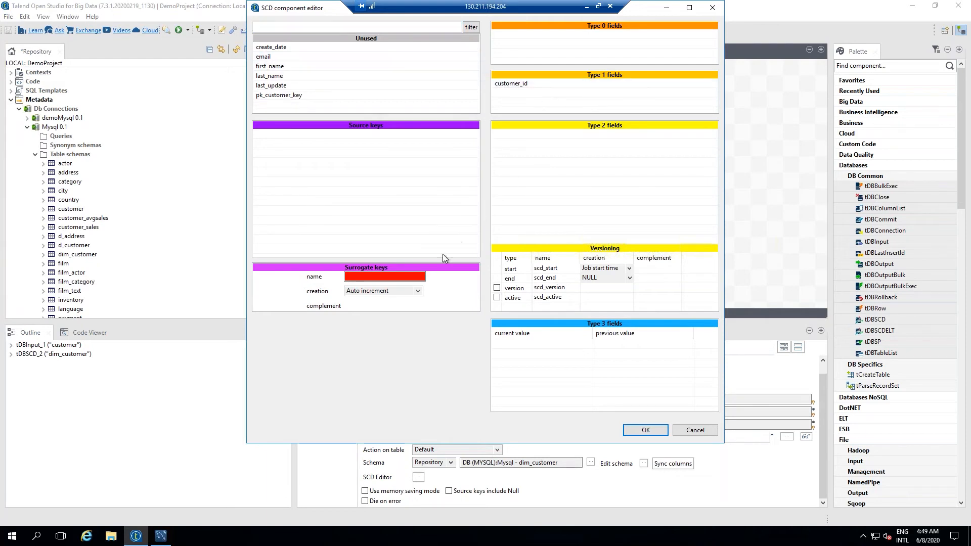
Step: Set the creation method of the surrogate key to Table max + 1
left_click(419, 297)
left_click(399, 281)
left_click(418, 291)
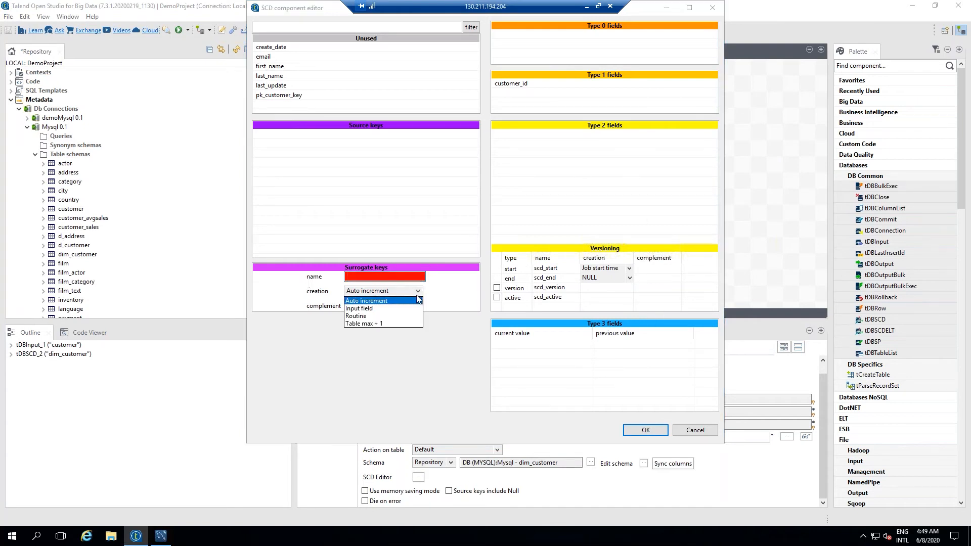
left_click(387, 309)
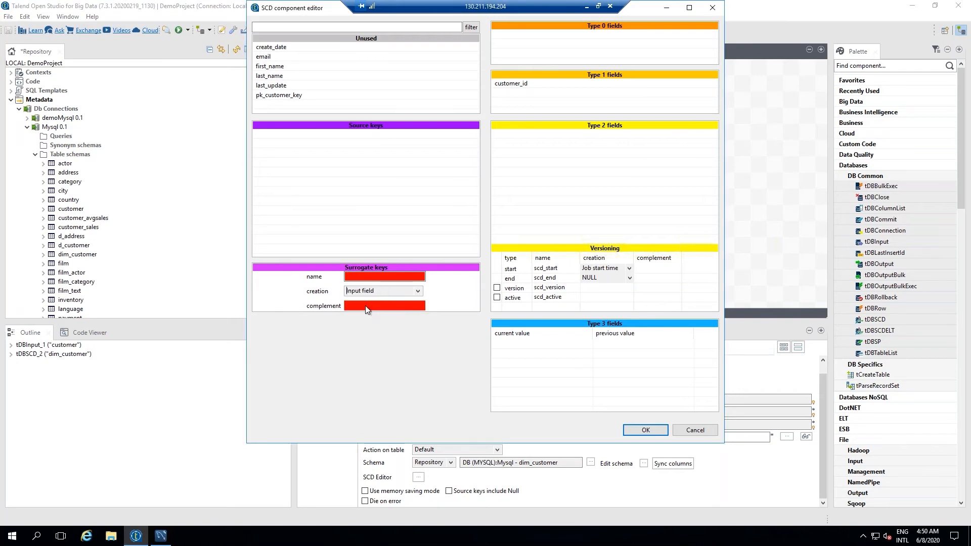
left_click(419, 292)
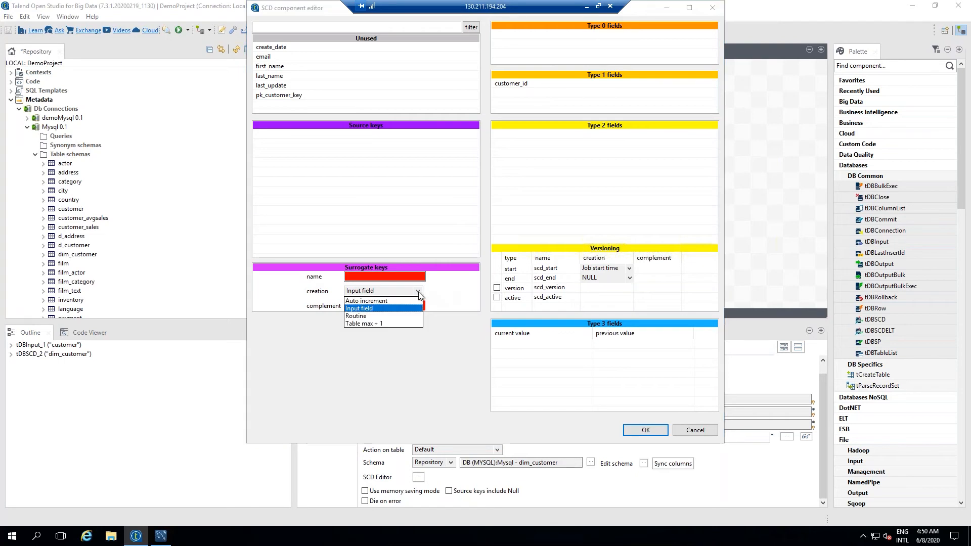
left_click(379, 324)
Step: Name the surrogate key pk_customer_key after the unused dimension table column
left_click(385, 280)
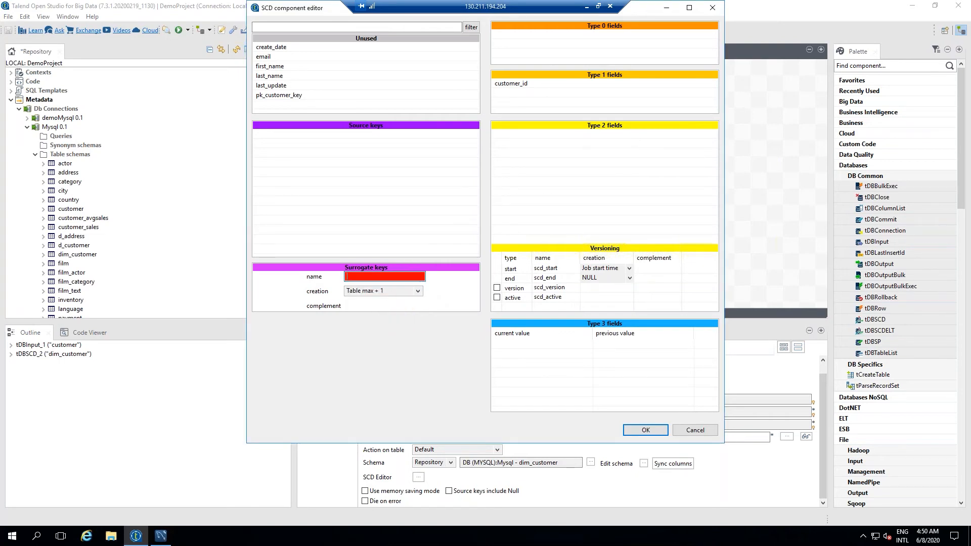
left_click(297, 96)
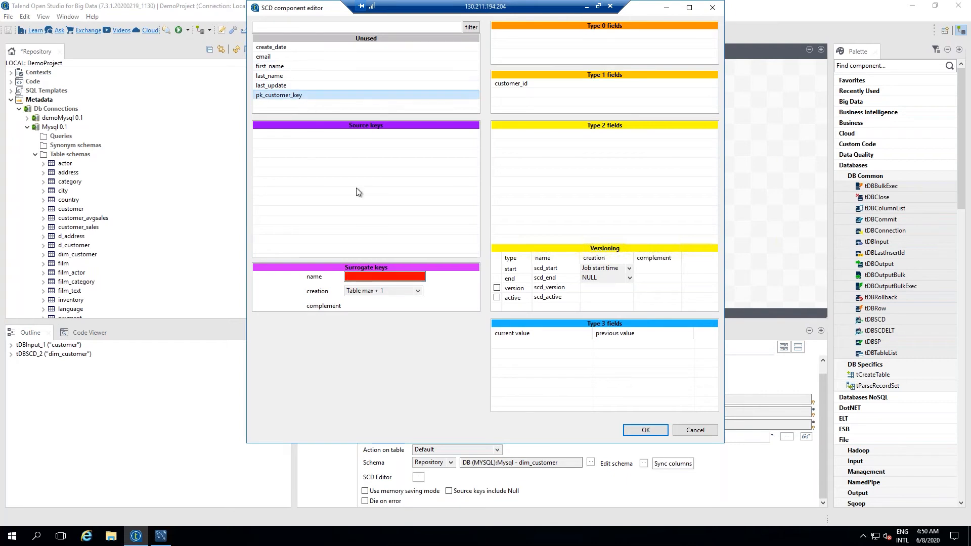
left_click(362, 275)
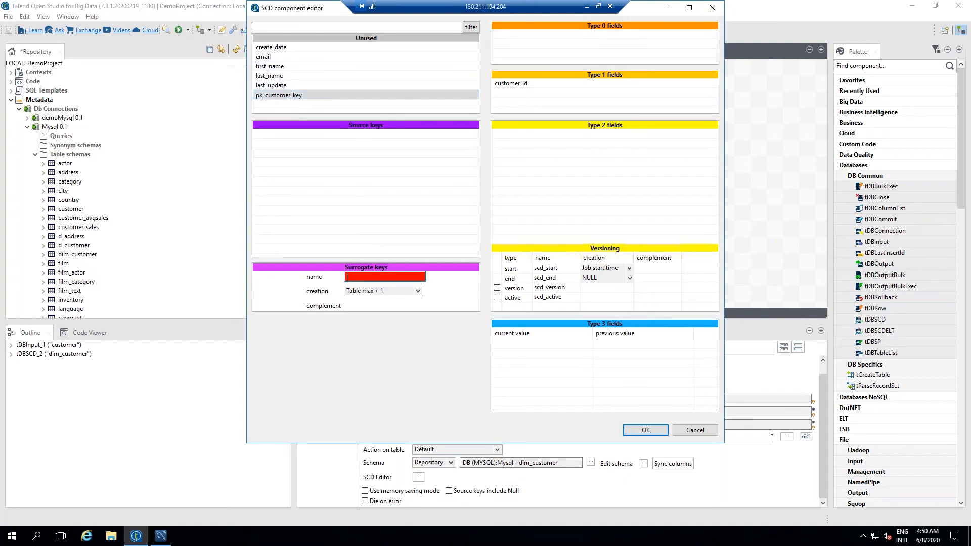
type("pk")
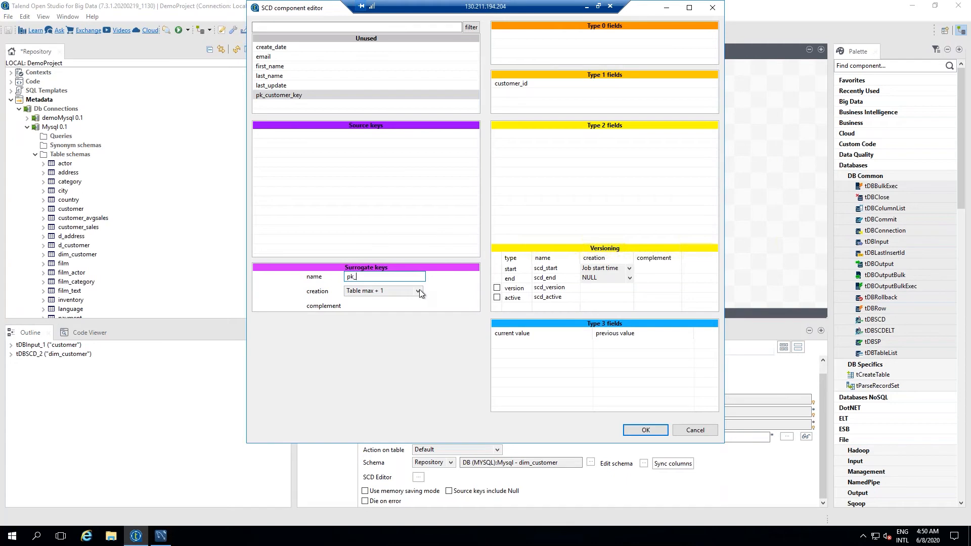
type("_customer_key")
left_click(413, 134)
left_click(273, 47)
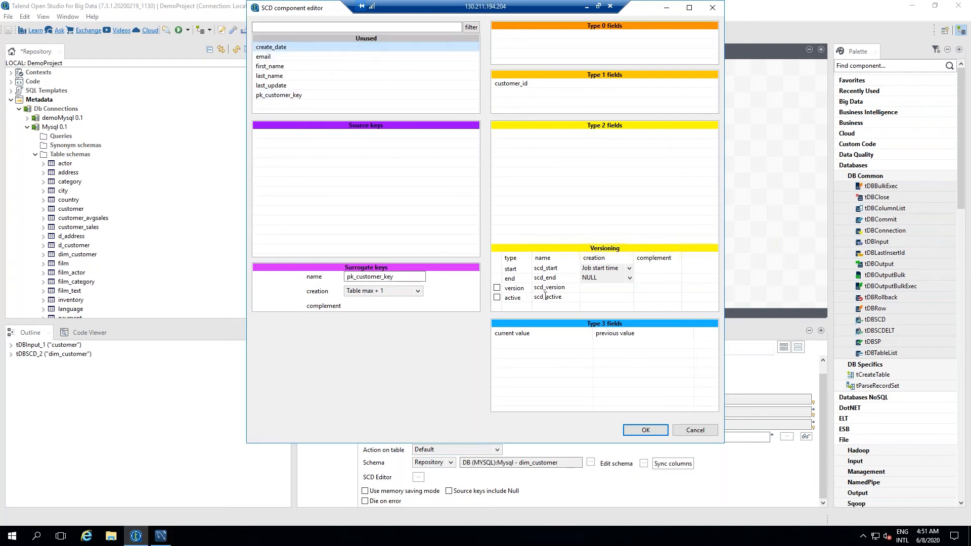
left_click(496, 299)
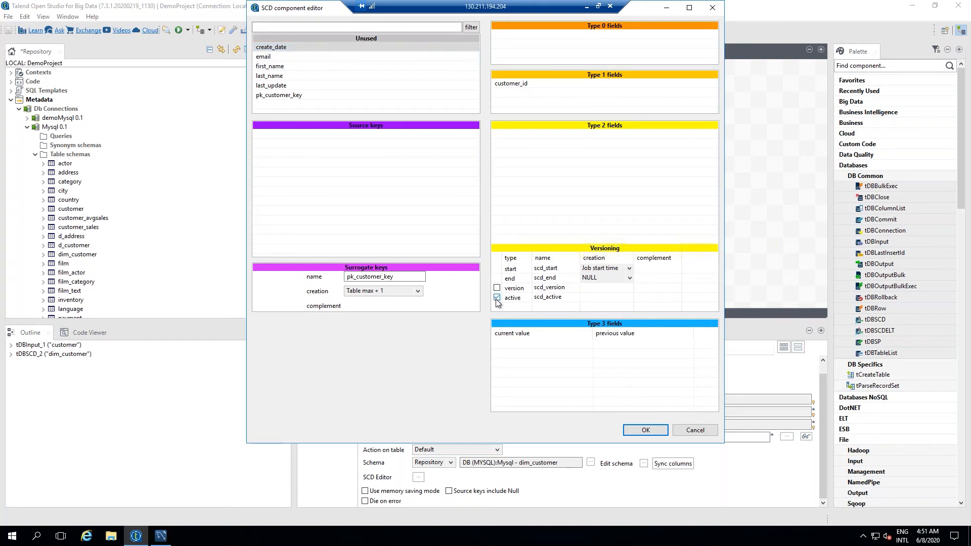
Step: Assign the email, first_name and last_name columns to the source keys, accept the SCD settings and save the job
left_click(264, 57)
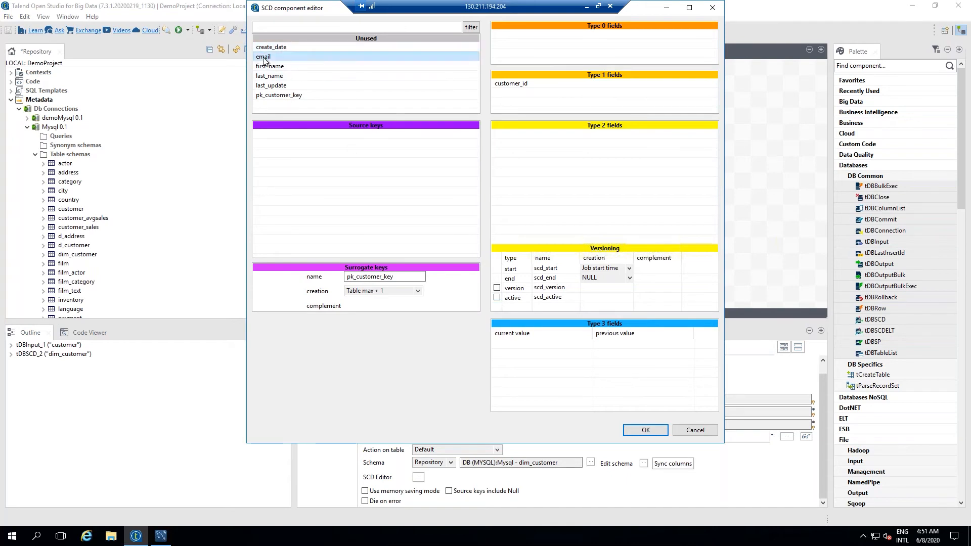
key("shift+Down")
key("shift+Down")
key("shift+Down")
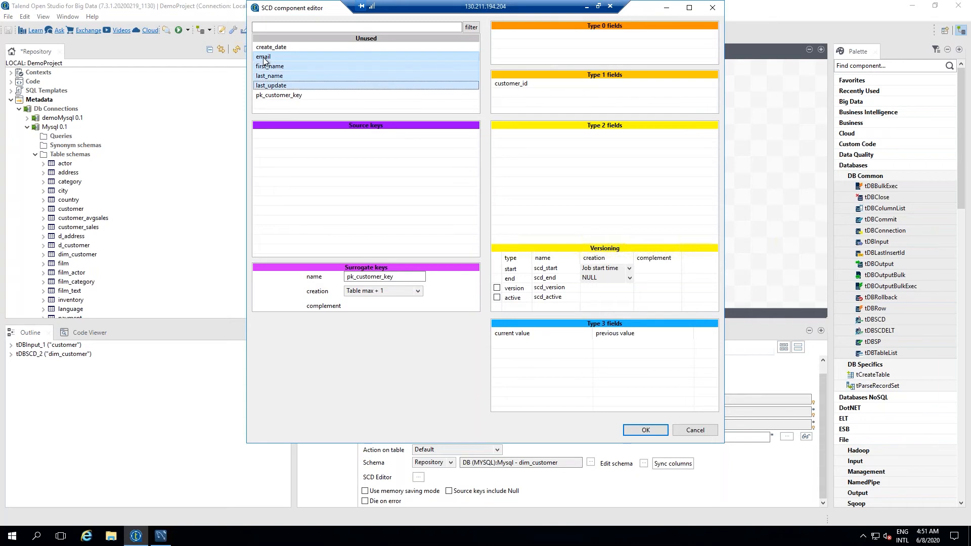
key("shift+Up")
key("shift+Up")
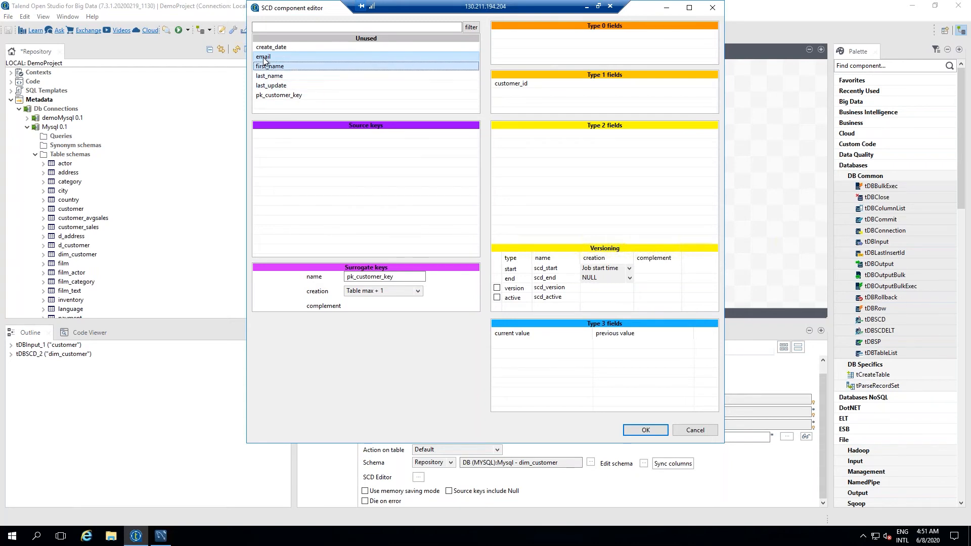
key("shift+Down")
left_click_drag(263, 61, 281, 146)
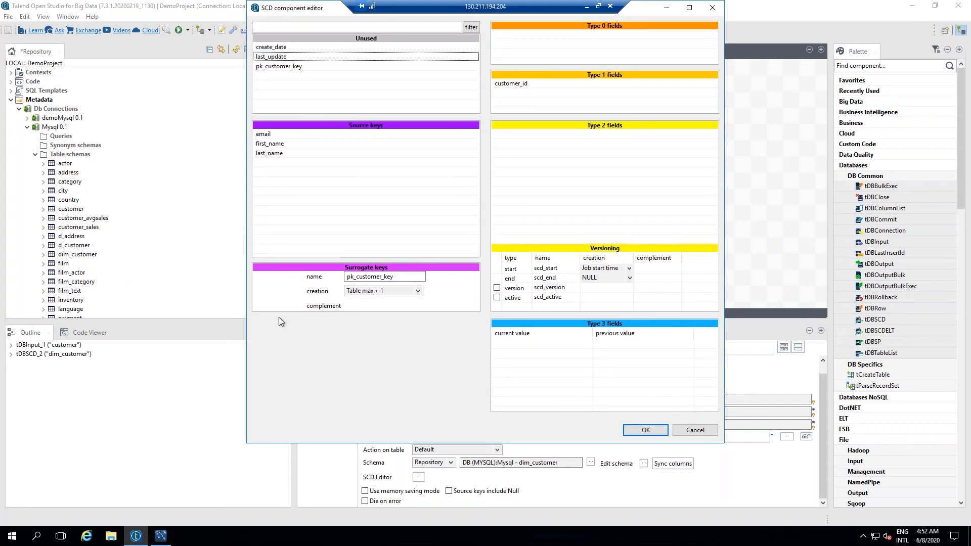
left_click(653, 436)
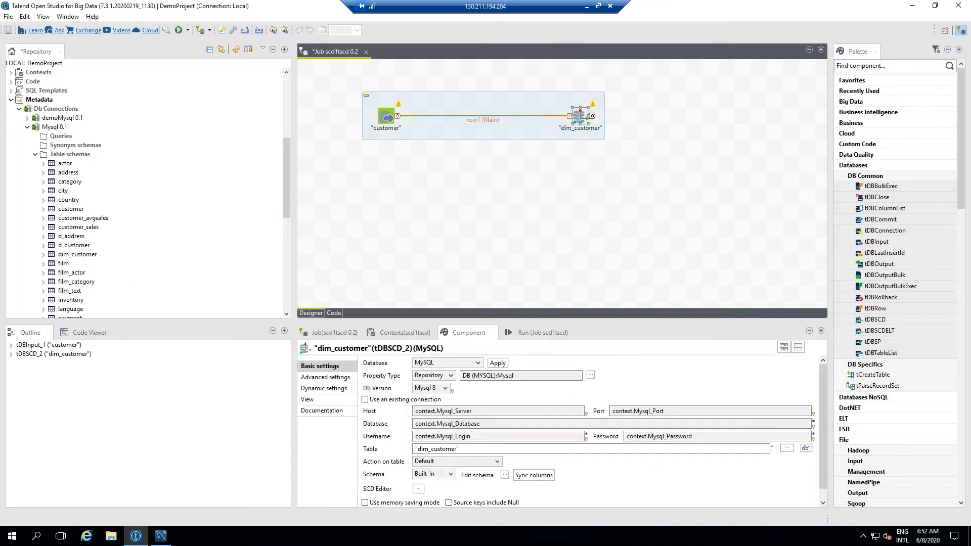
left_click(8, 30)
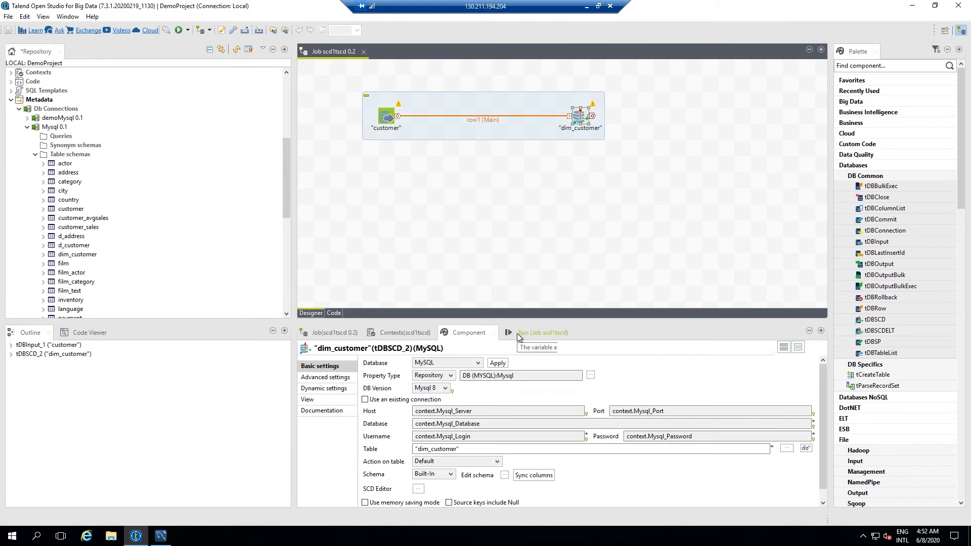
Step: Review the run view and the build options of the scd1tscd 0.2 job without building it
left_click(521, 333)
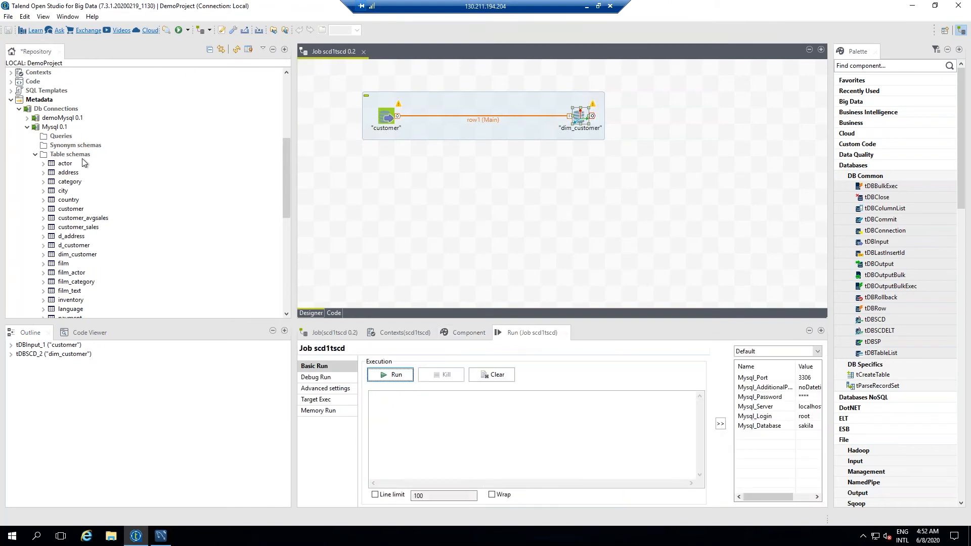
left_click(27, 127)
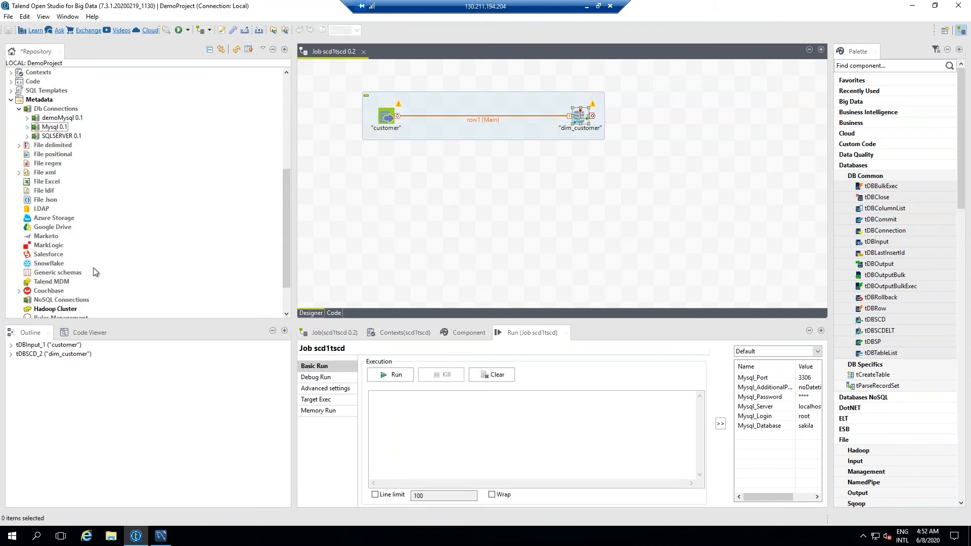
left_click(284, 150)
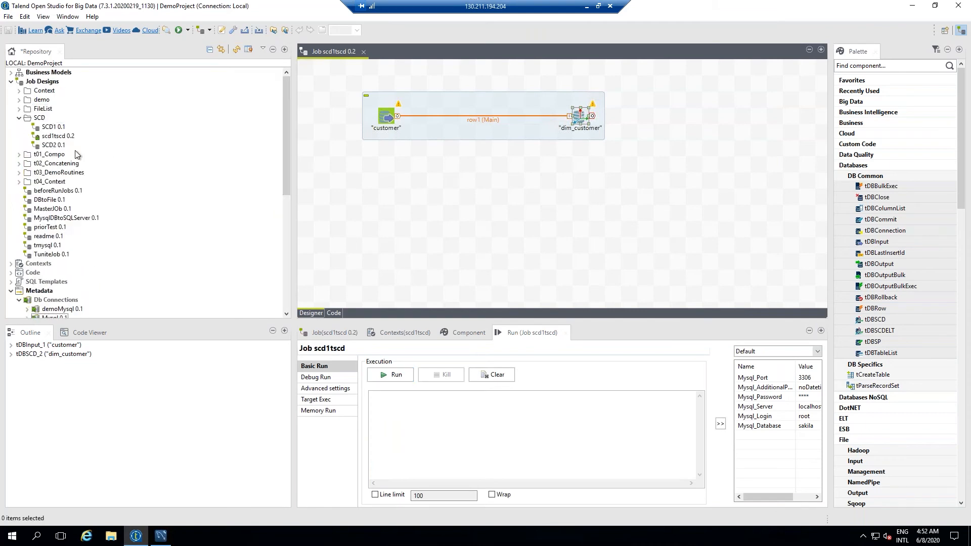
right_click(53, 139)
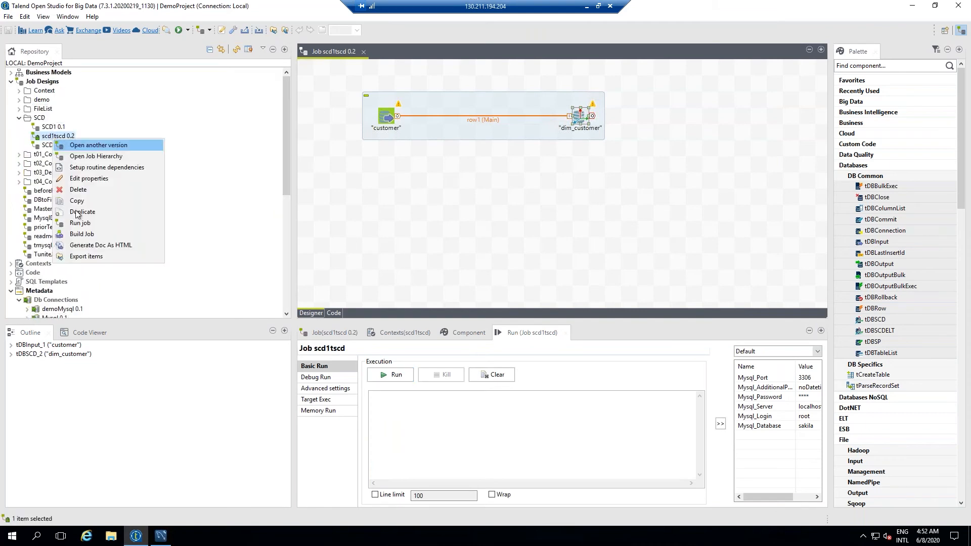
left_click(93, 235)
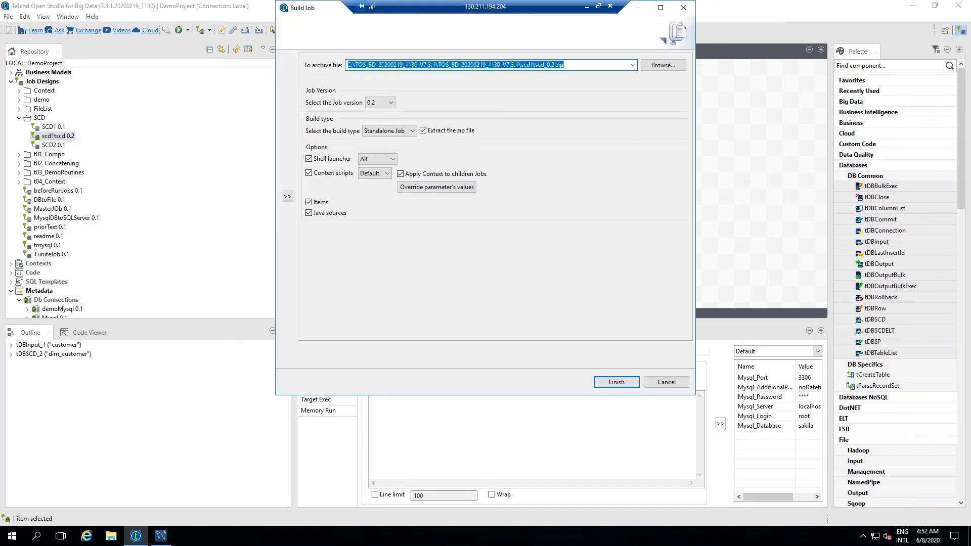
left_click(667, 383)
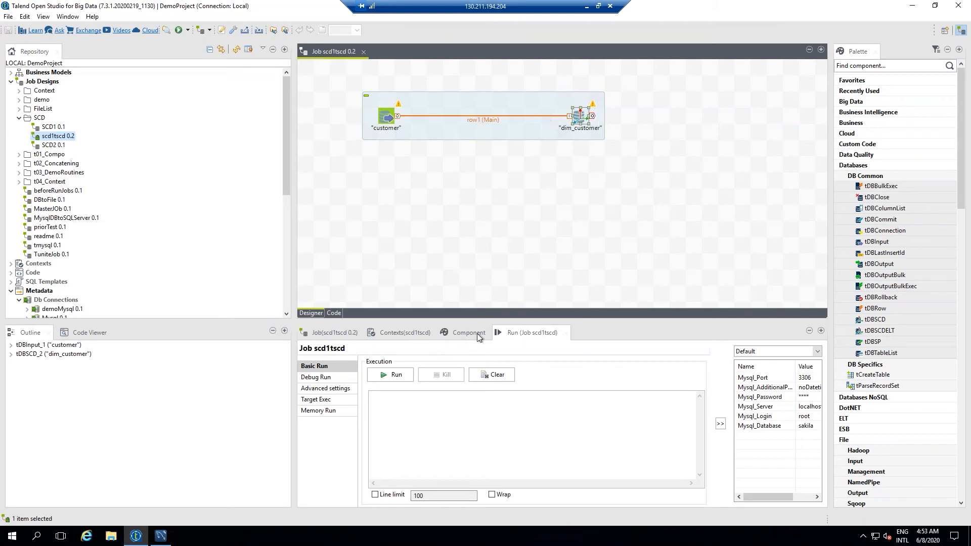
Step: Look through dim_customer's advanced, dynamic, view and documentation settings and the output row types it offers
left_click(463, 333)
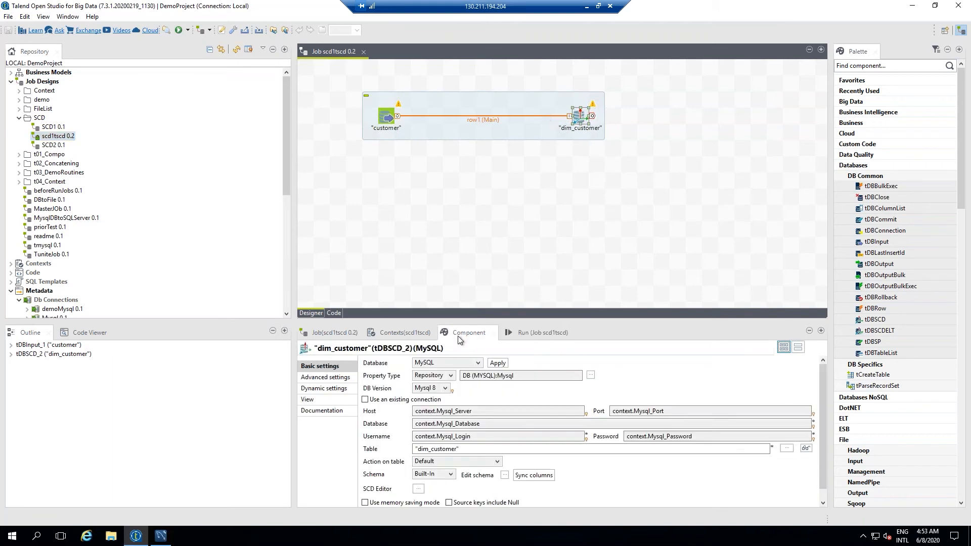
left_click(322, 378)
left_click(339, 389)
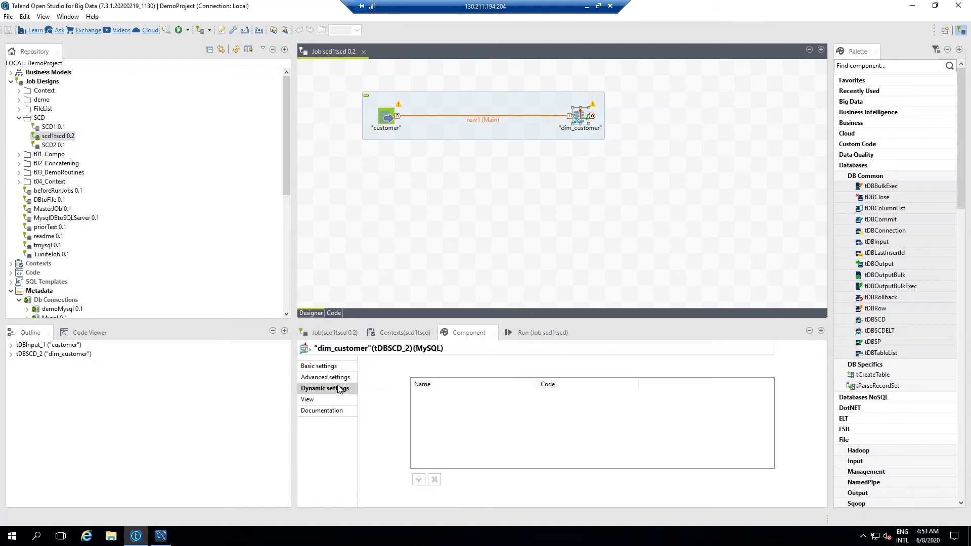
left_click(320, 399)
left_click(328, 413)
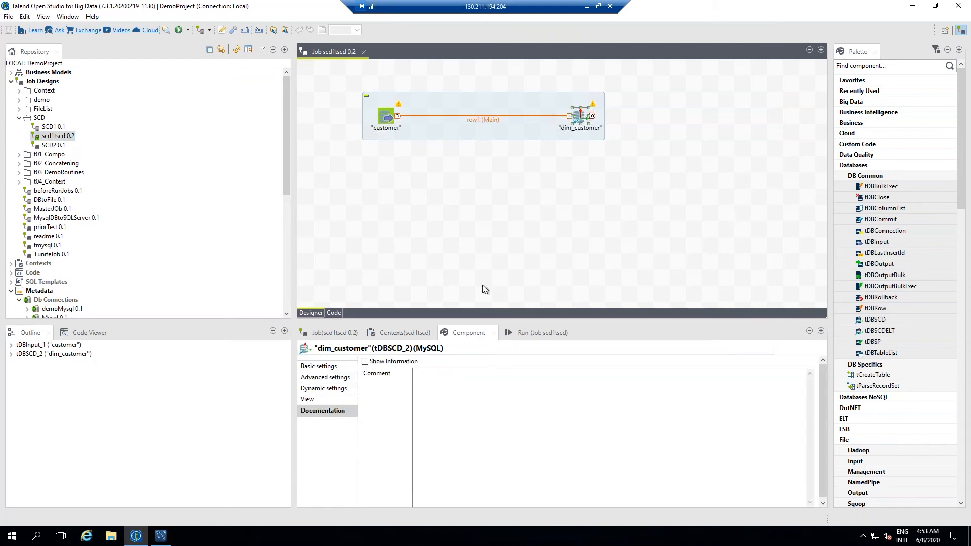
right_click(579, 116)
mouse_move(645, 118)
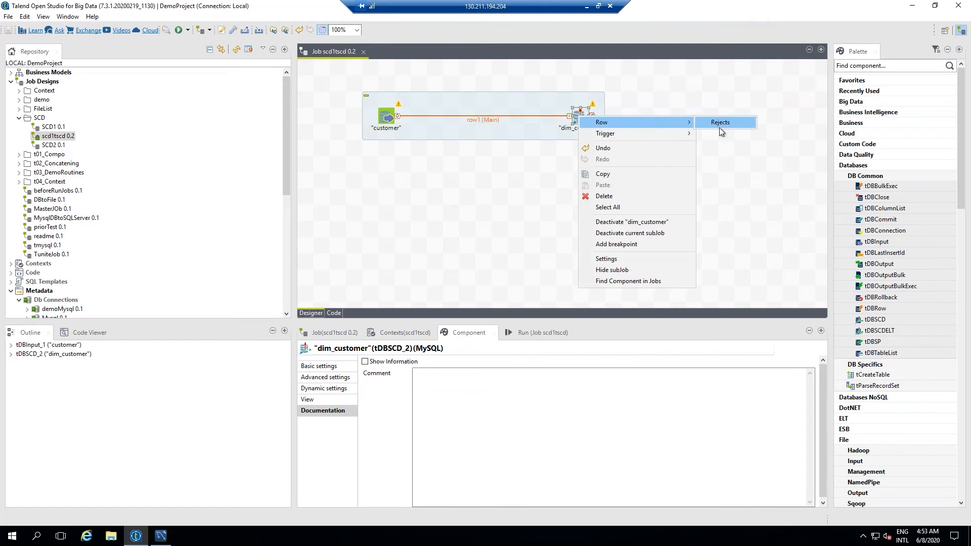
left_click(693, 101)
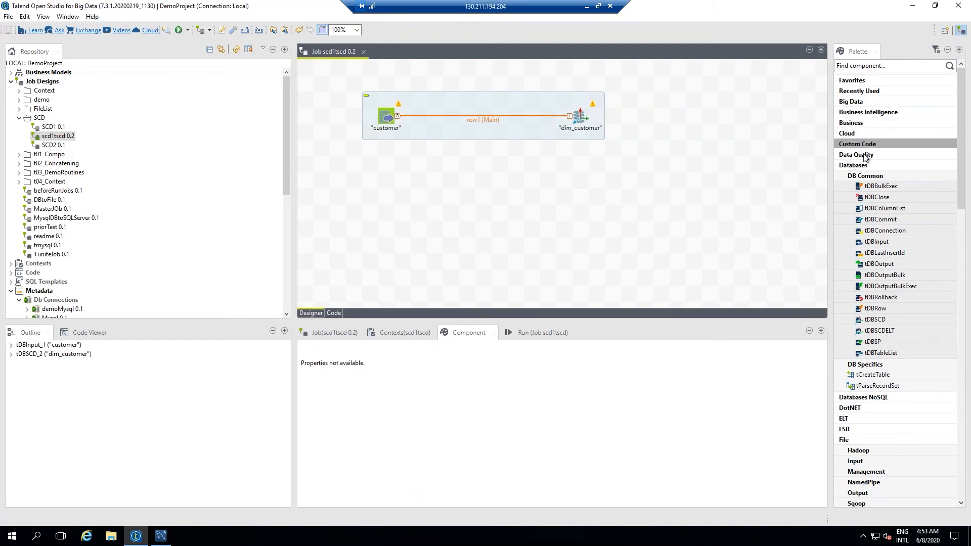
Step: Place a recently used tFileOutputDelimited component on the canvas to the right of dim_customer
left_click(855, 165)
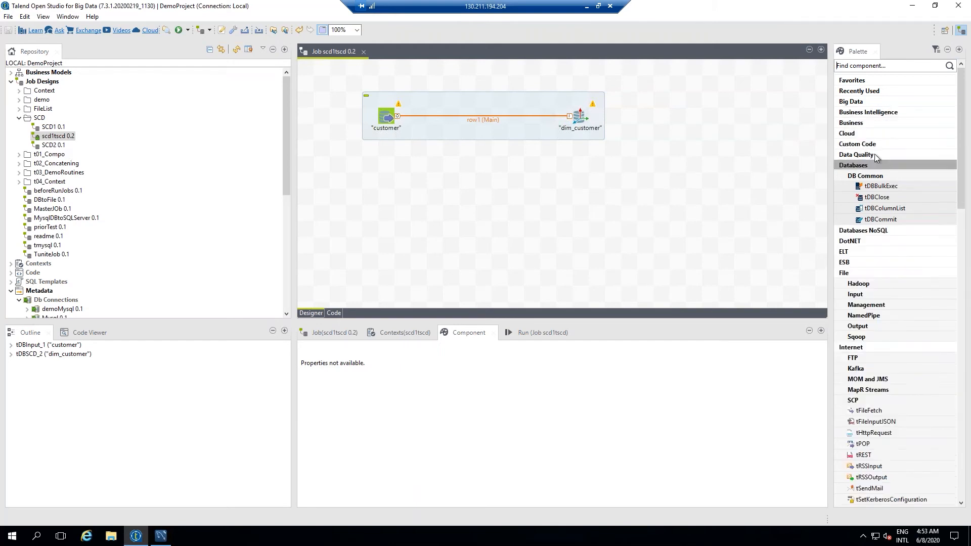
left_click(864, 91)
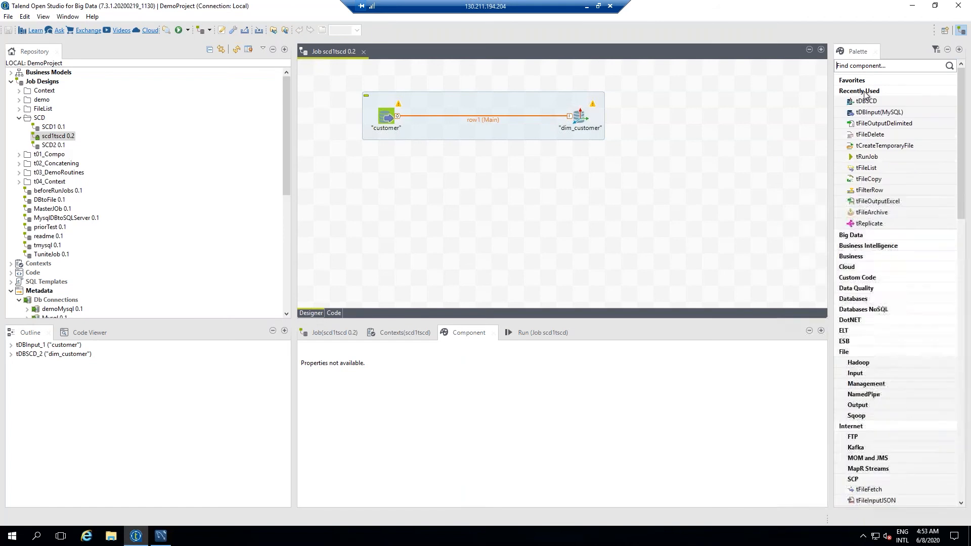
left_click(890, 112)
left_click_drag(894, 124, 746, 108)
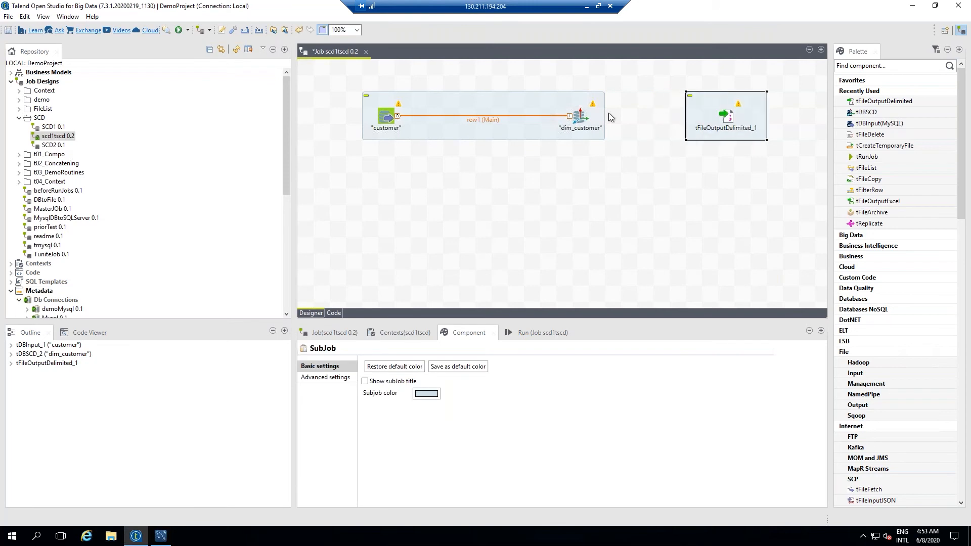
Step: Link dim_customer to the delimited file output with a Rejects row
left_click(581, 118)
right_click(582, 118)
mouse_move(692, 122)
left_click(723, 121)
left_click(725, 117)
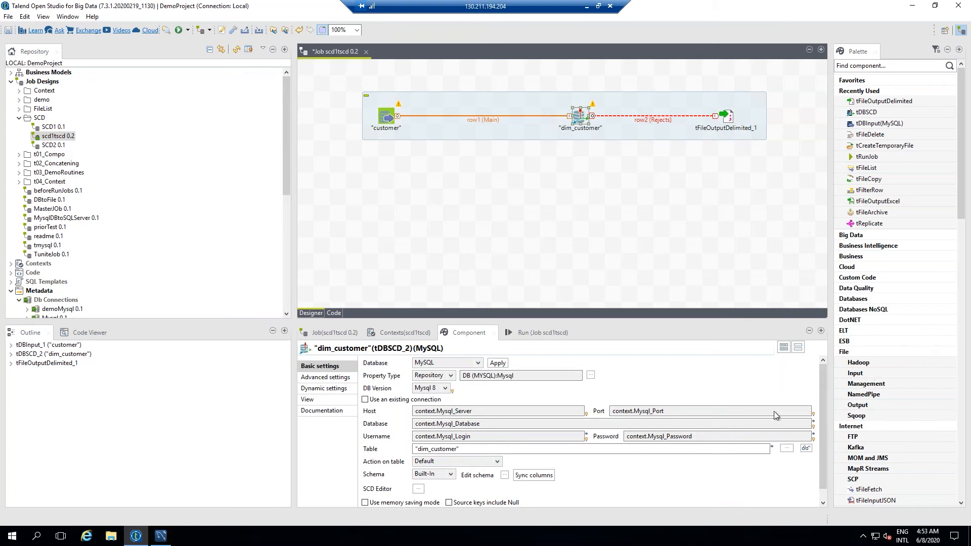
Step: Set the reject file component's output path to RejectSCD1 in the C:/TalendOutpt folder
left_click(731, 120)
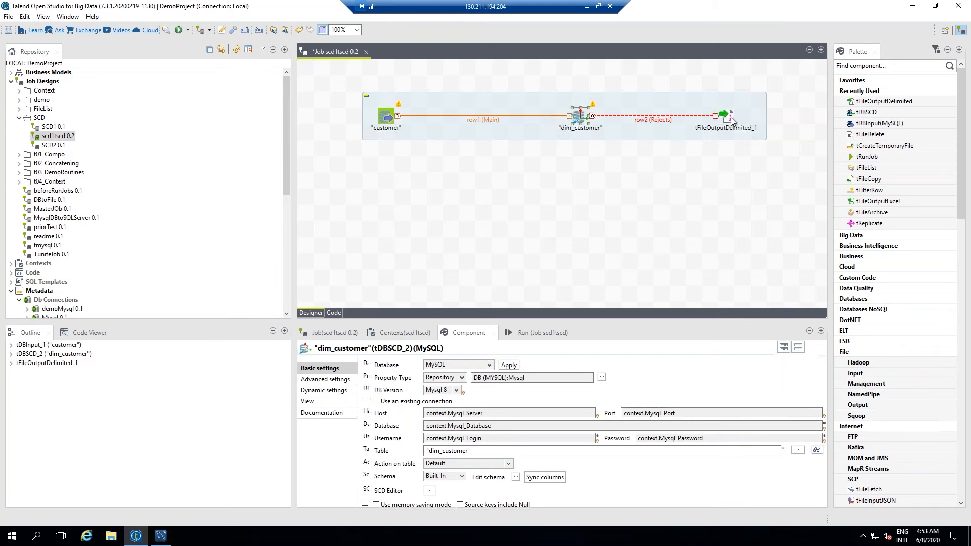
left_click(818, 388)
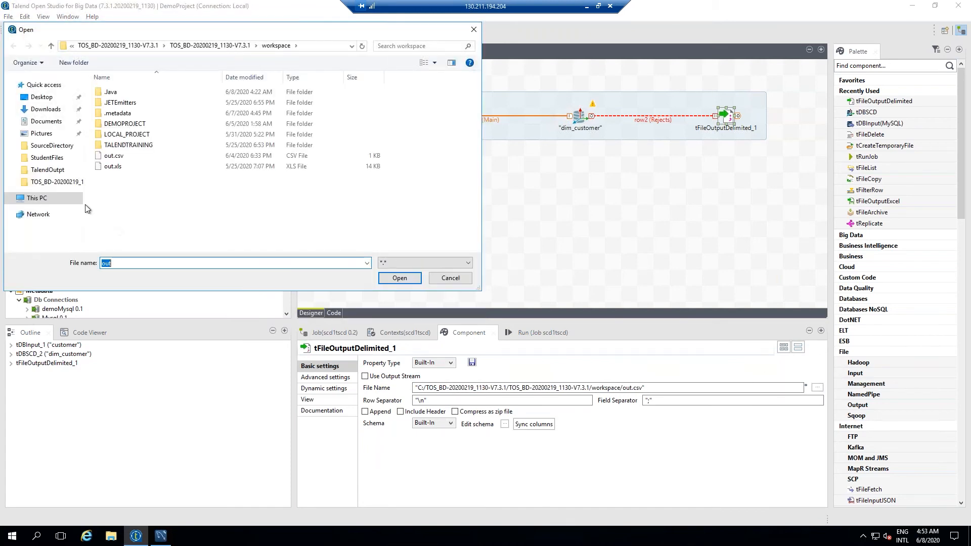
left_click(31, 198)
double_click(145, 174)
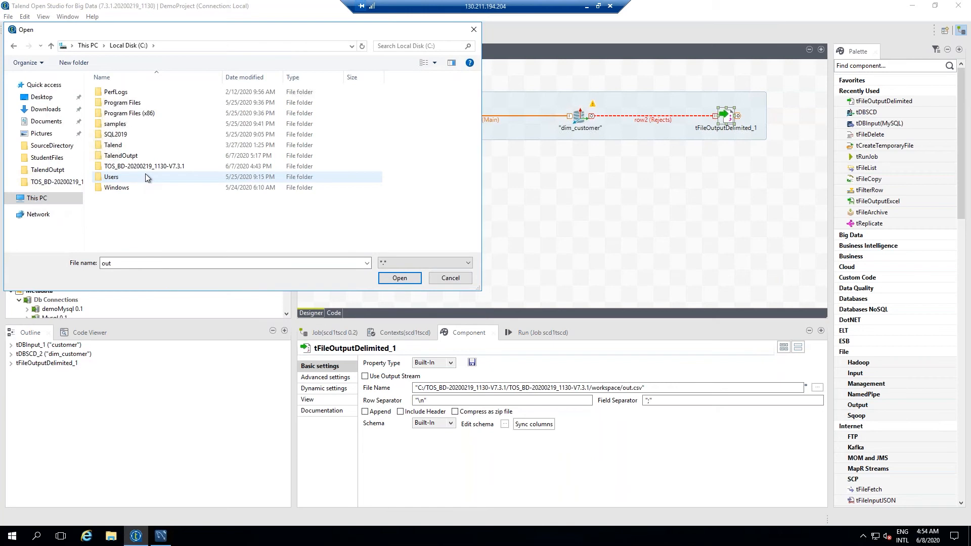
double_click(126, 161)
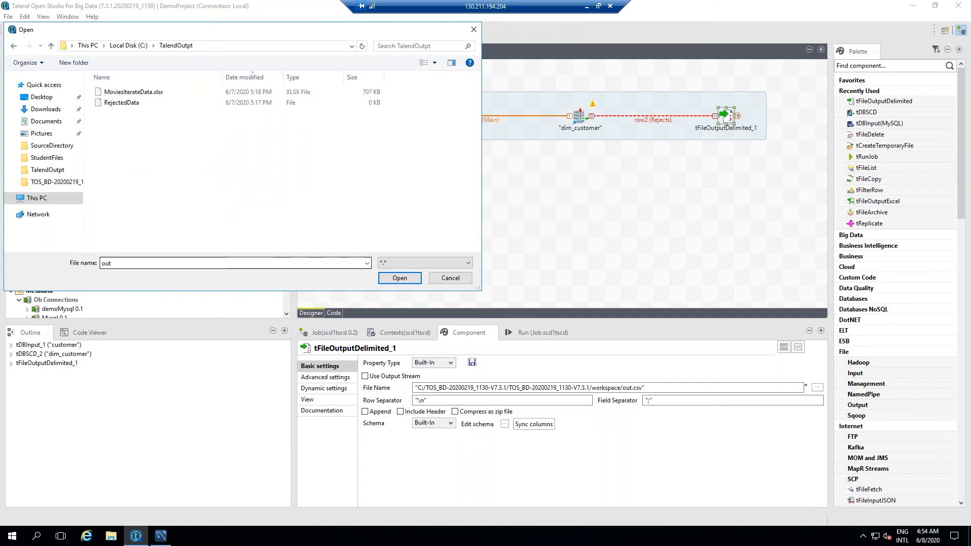
type("R")
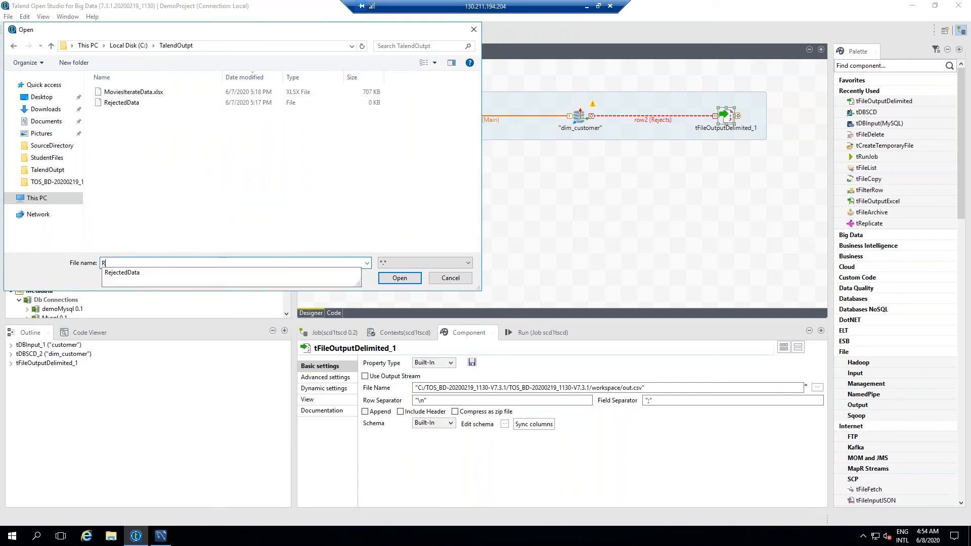
type("ejectSCDQ")
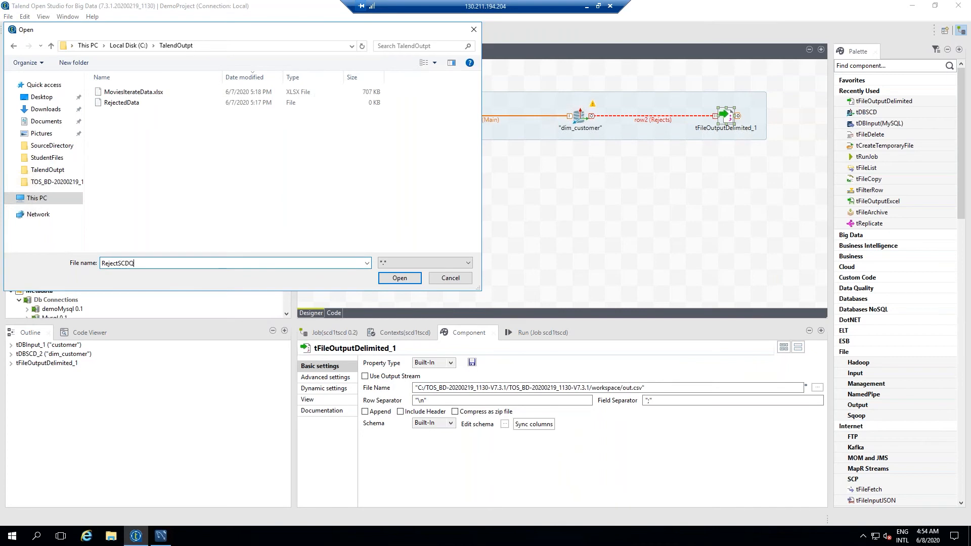
key("BackSpace")
type("1")
left_click(400, 278)
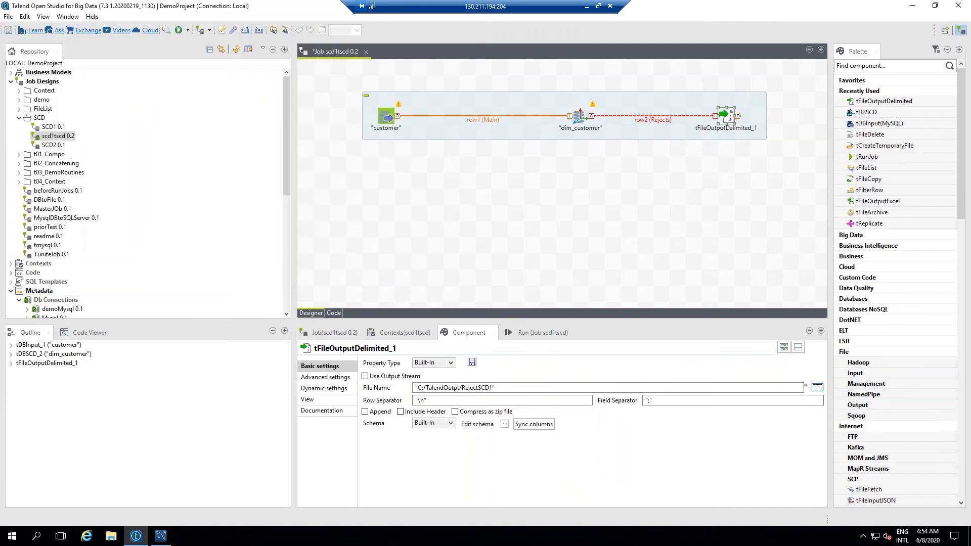
Step: Try a length of 100 for first_name and last_name in the reject file's output schema and discard the changes
left_click(505, 424)
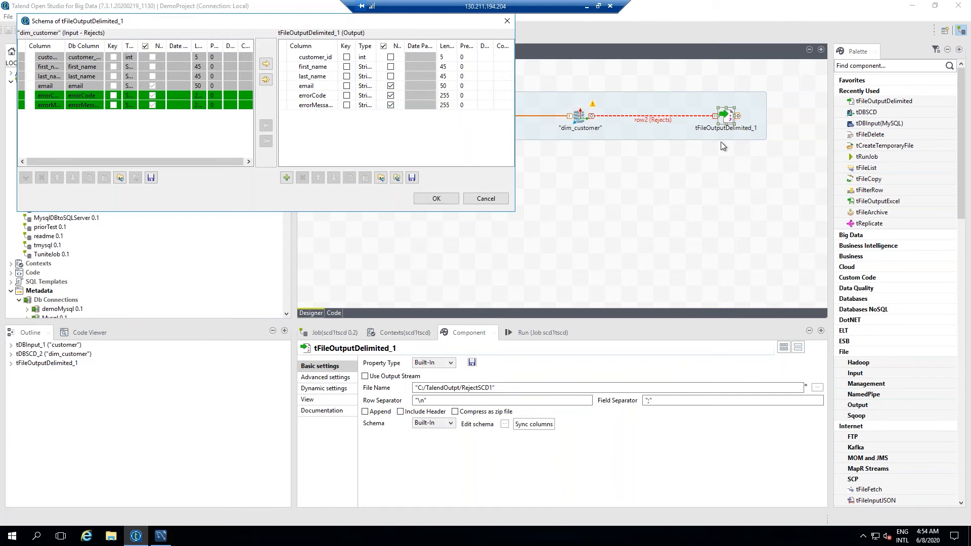
left_click(444, 66)
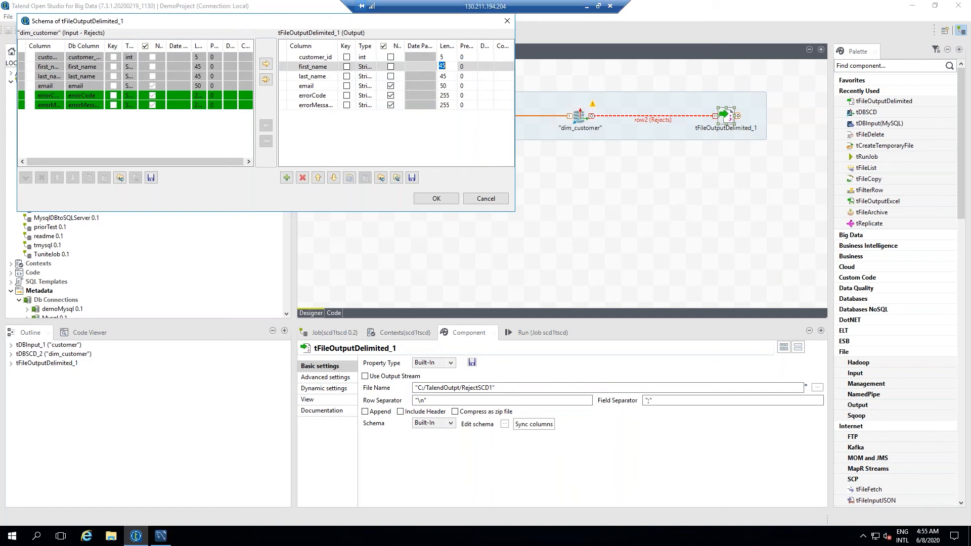
type("50")
left_click(445, 77)
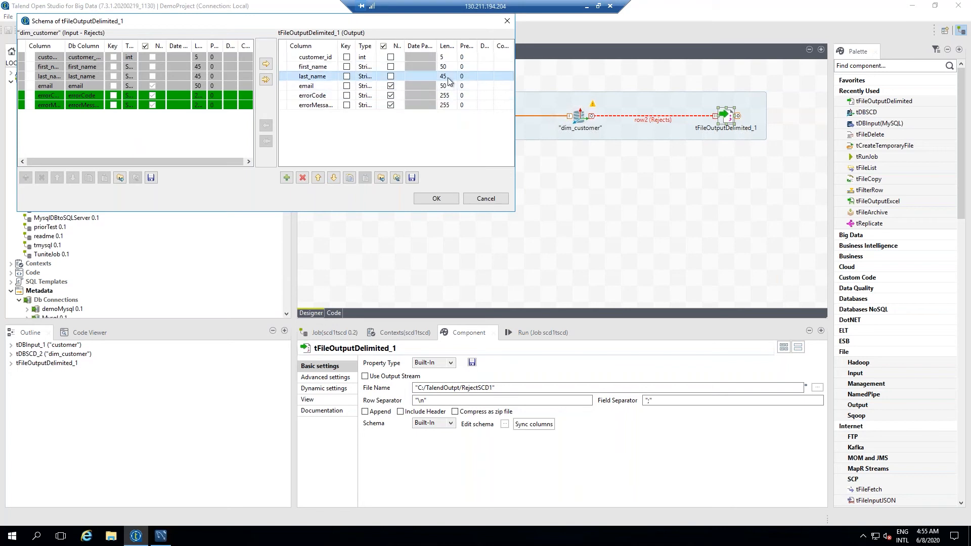
left_click(445, 67)
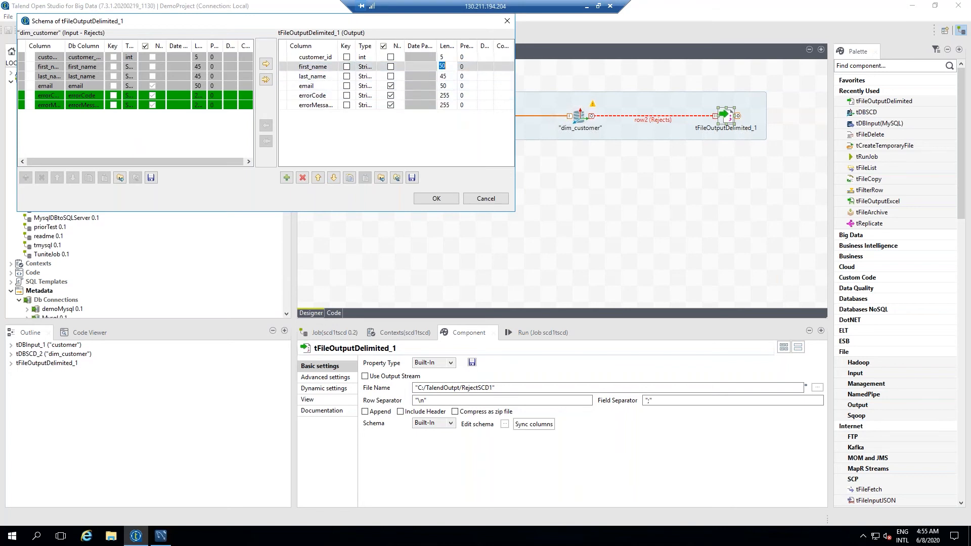
type("100")
left_click(447, 76)
type("100")
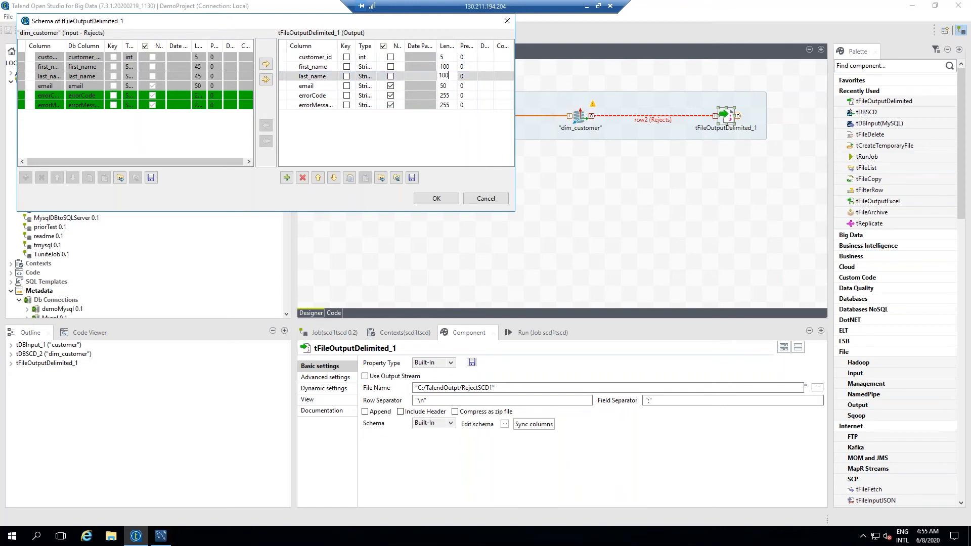
left_click(445, 87)
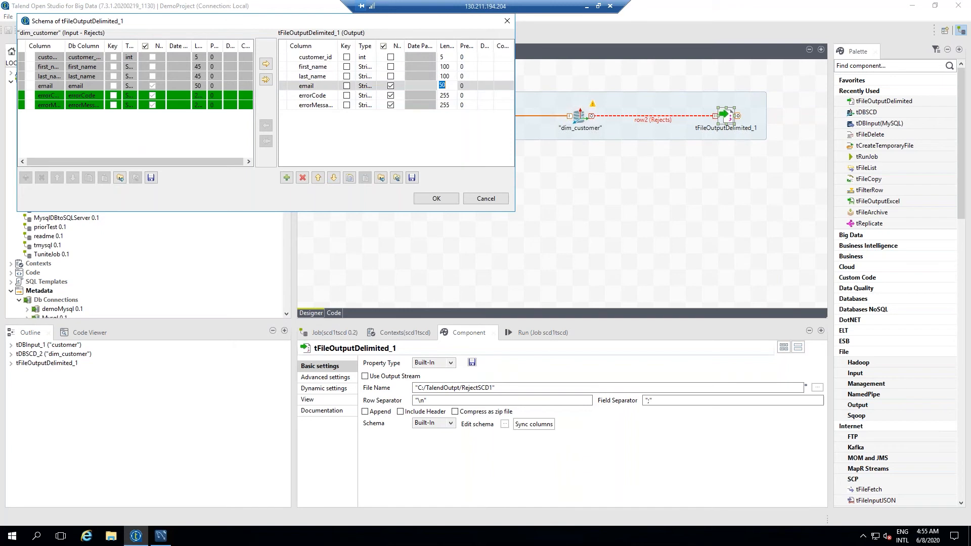
left_click(493, 203)
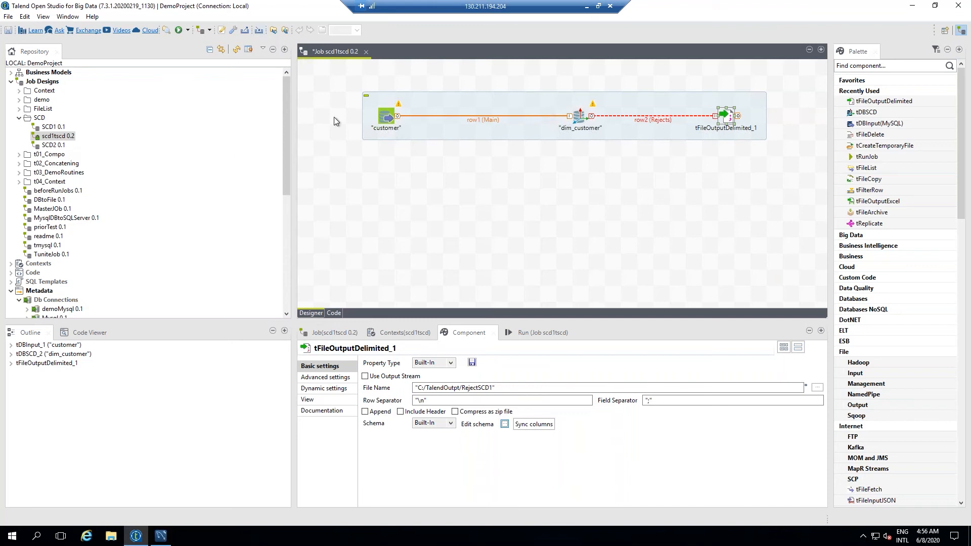
Step: Add the .txt extension to the reject file name RejectSCD1 and sync the component's columns
left_click(385, 119)
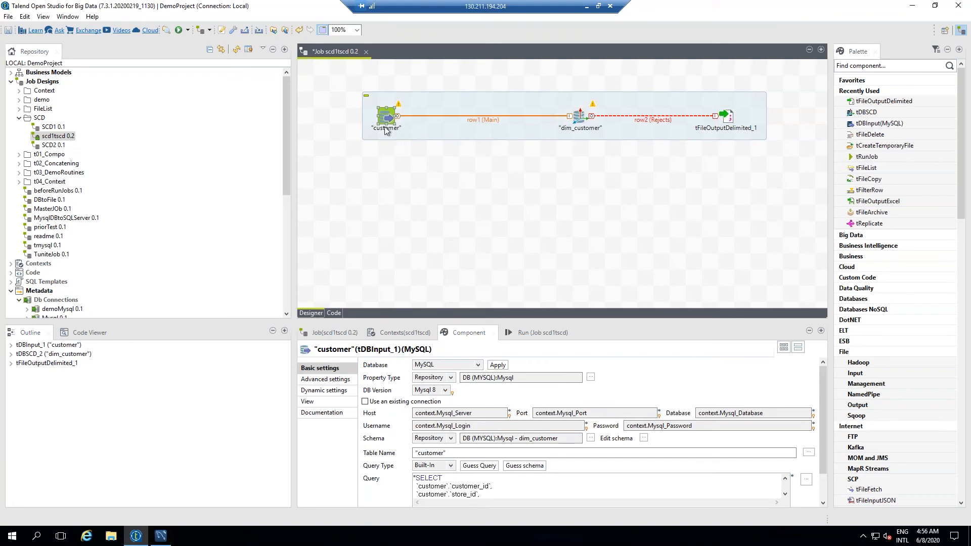
left_click(730, 121)
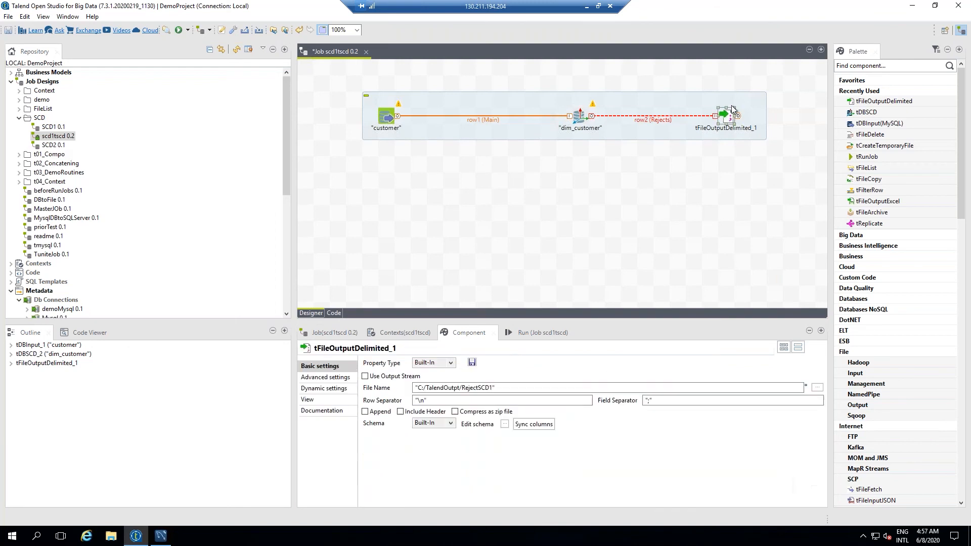
left_click(493, 388)
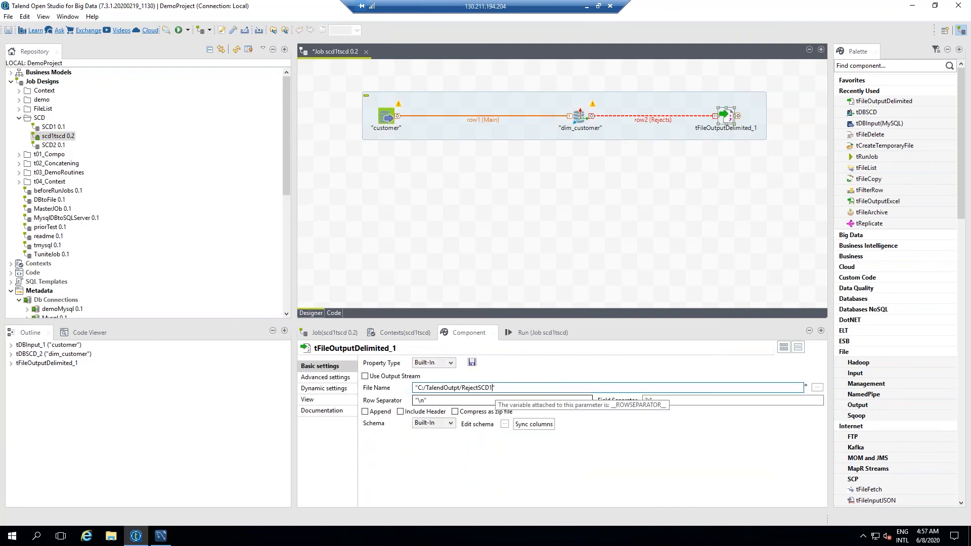
type(".txt")
left_click(534, 428)
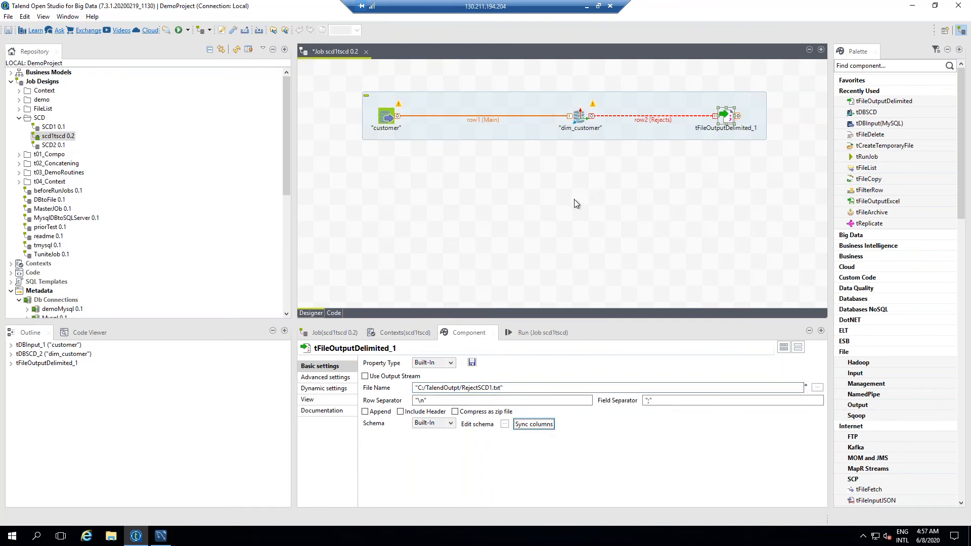
Step: Save the job and open the build settings of scd1tscd 0.2, checking where the archive is saved
left_click(9, 30)
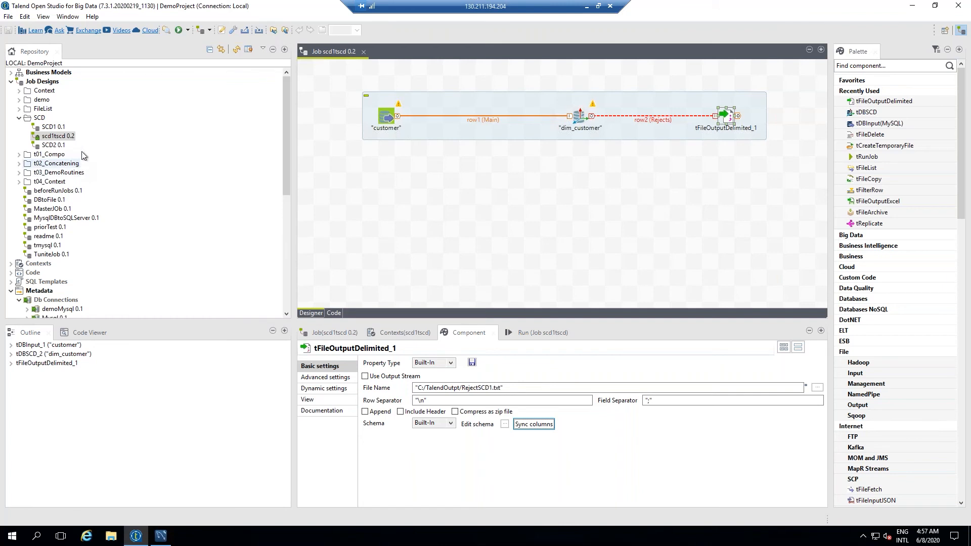
right_click(69, 138)
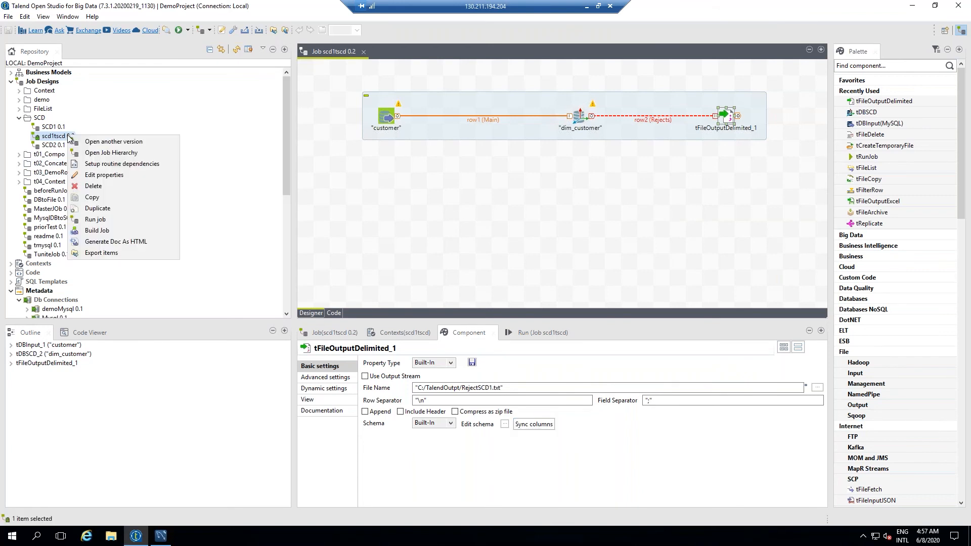
left_click(96, 231)
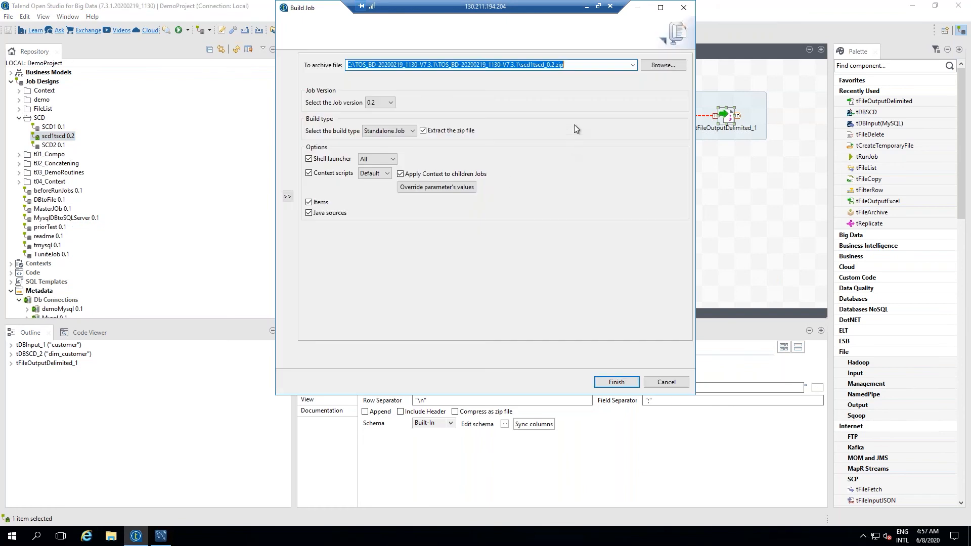
key("End")
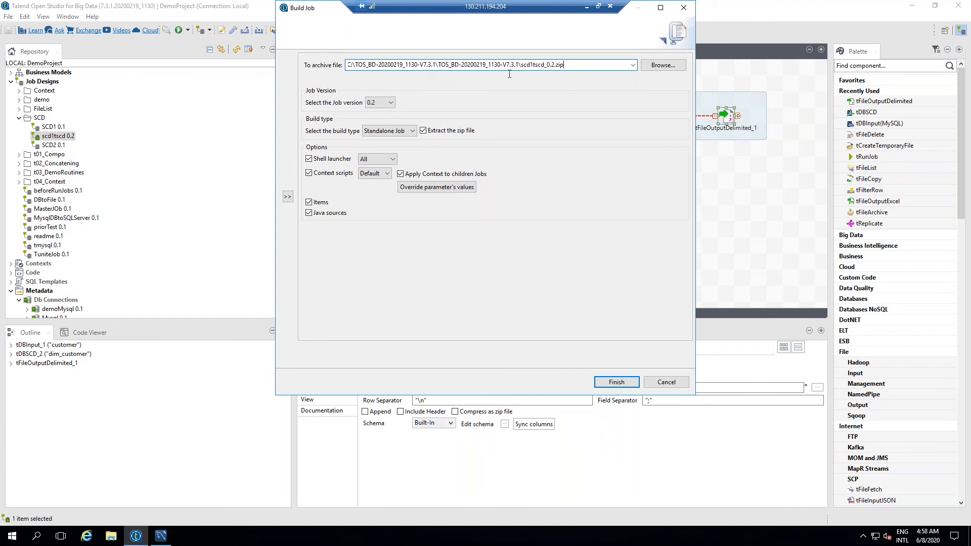
left_click(663, 65)
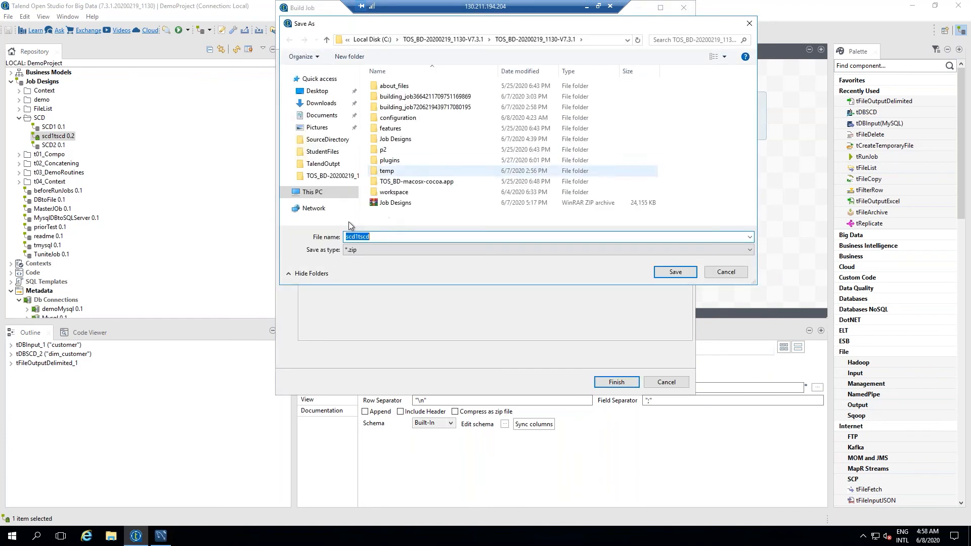
left_click(726, 272)
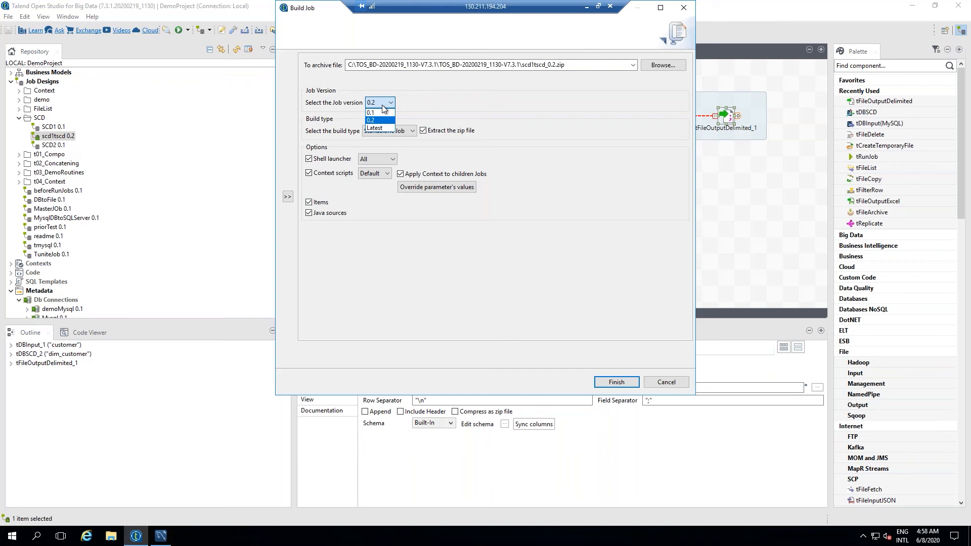
Step: Review the version, build type, shell launcher and context script choices and try to build version 0.2 as a Standalone Job
left_click(382, 105)
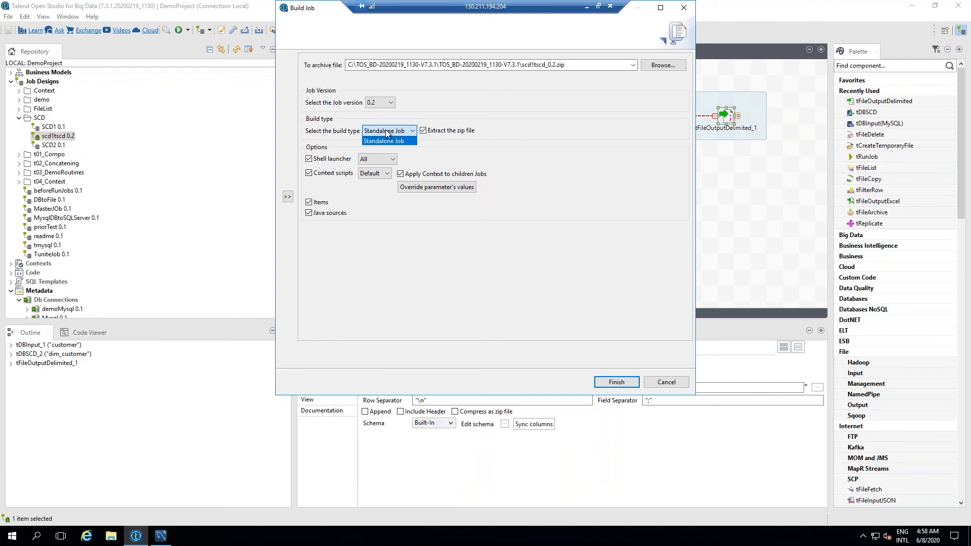
left_click(427, 146)
left_click(394, 161)
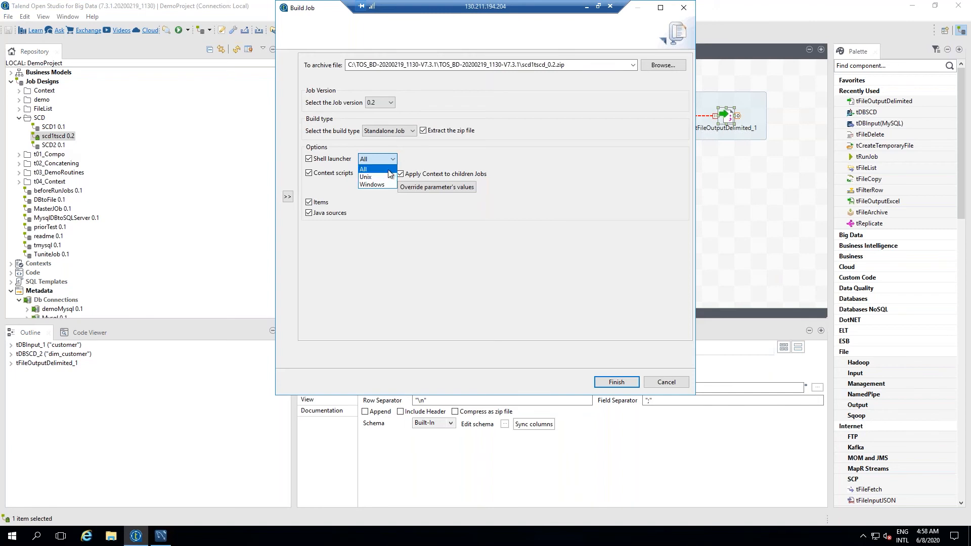
left_click(388, 171)
left_click(375, 174)
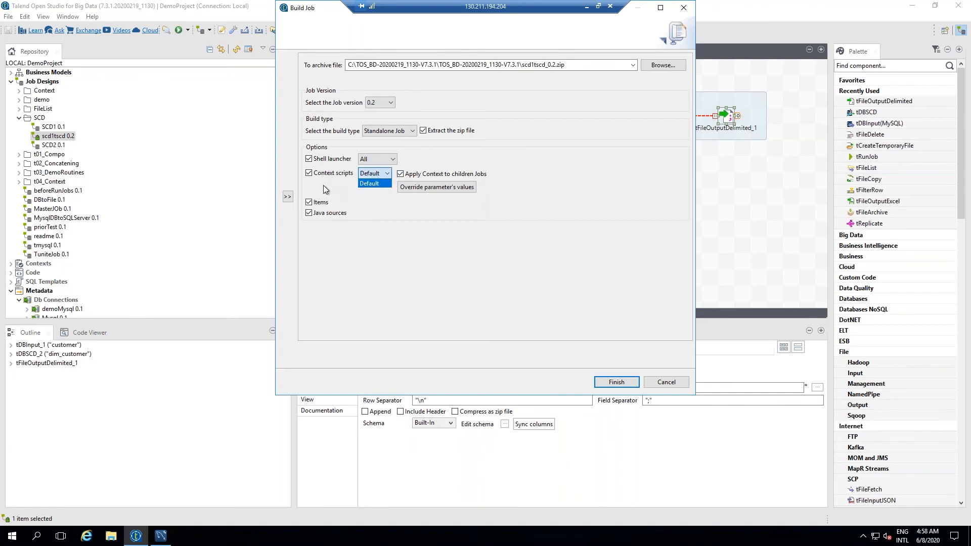
left_click(331, 183)
left_click(376, 173)
left_click(376, 175)
left_click(491, 209)
left_click(616, 382)
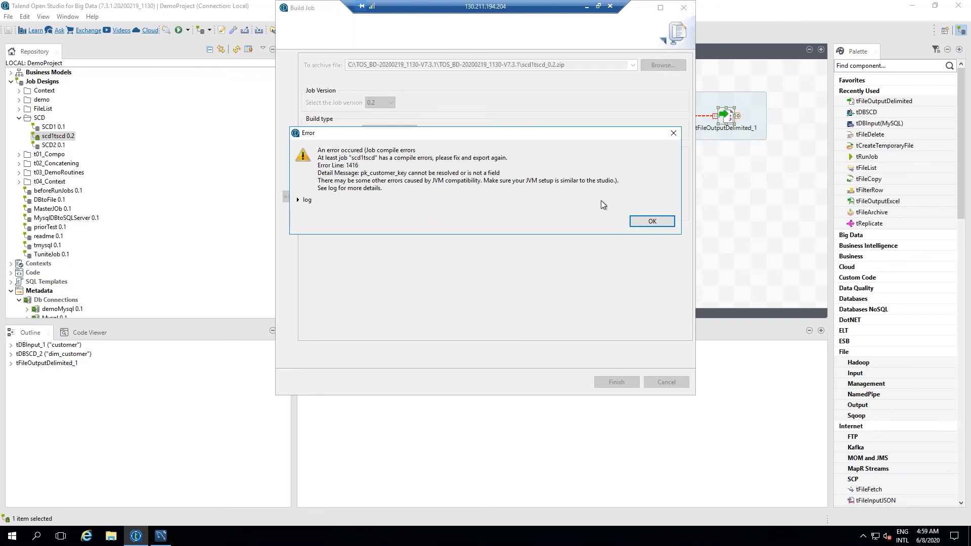
left_click(652, 221)
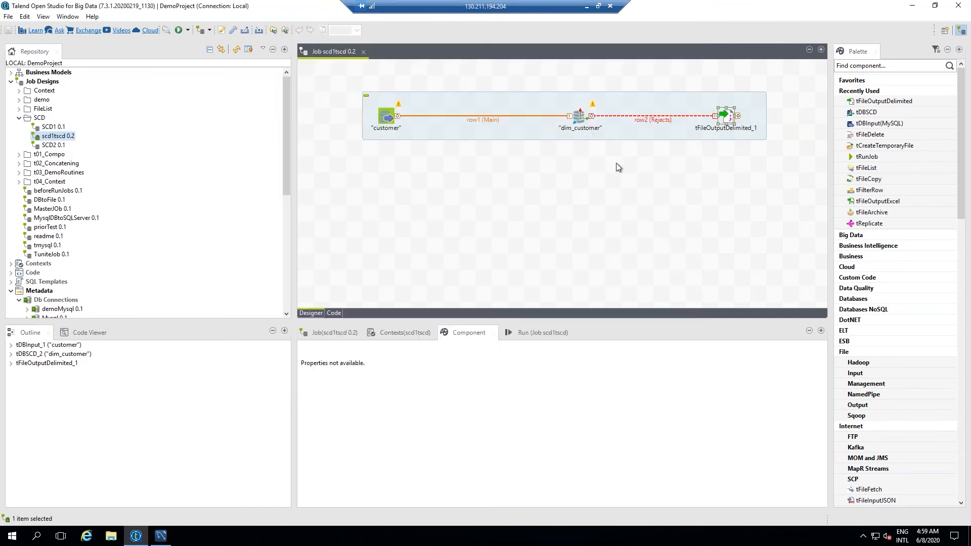
Step: Open the SCD editor of the dim_customer component and clear the surrogate key's name
left_click(580, 118)
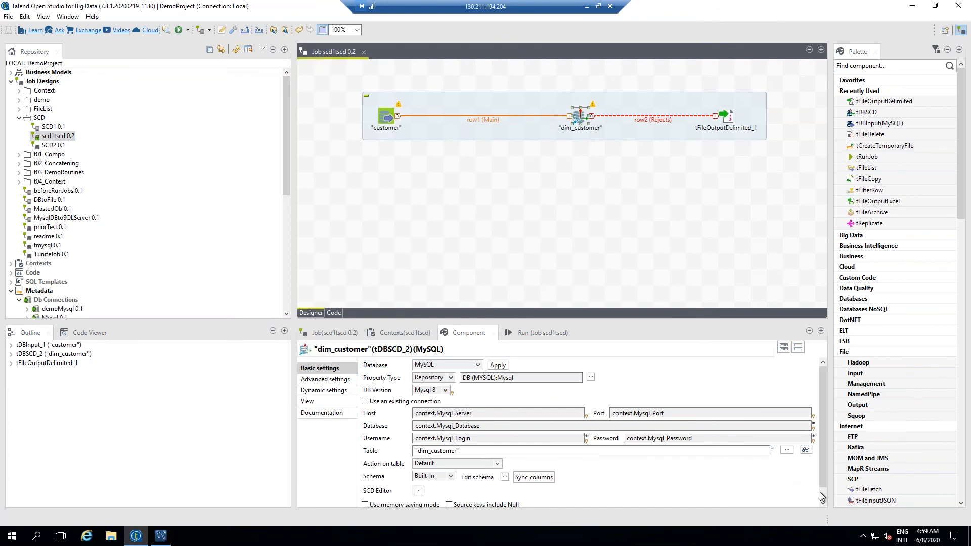
scroll(784, 493, "down", 1)
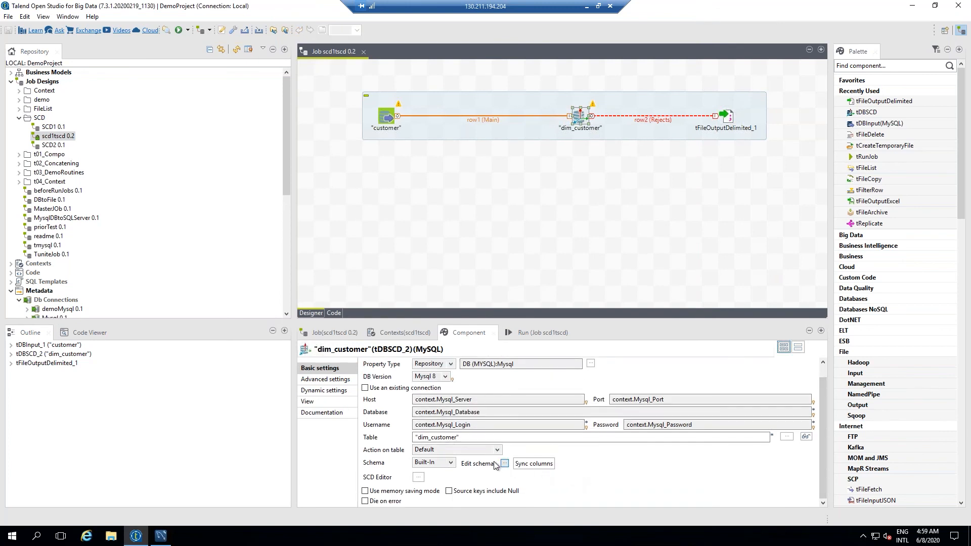
left_click(419, 478)
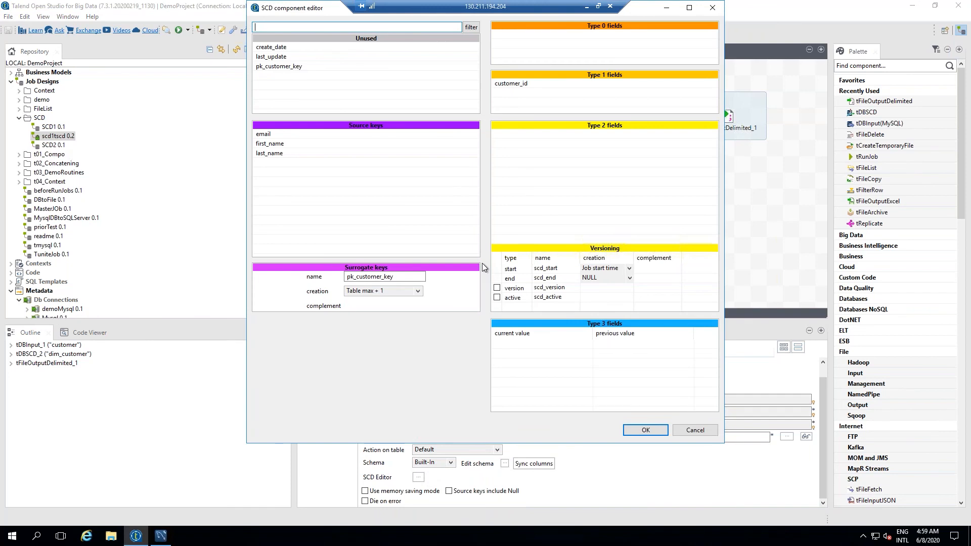
left_click(387, 279)
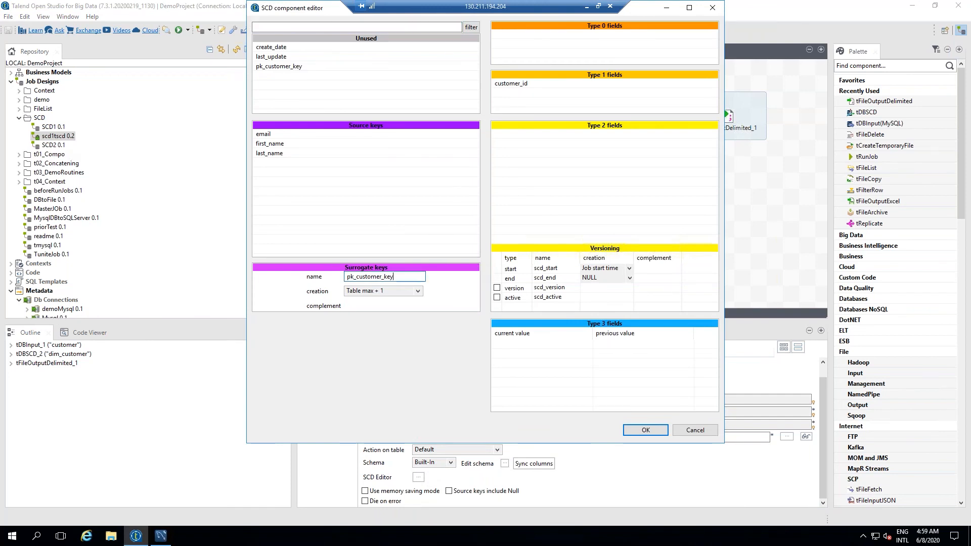
left_click_drag(386, 279, 343, 275)
left_click(290, 66)
left_click(395, 277)
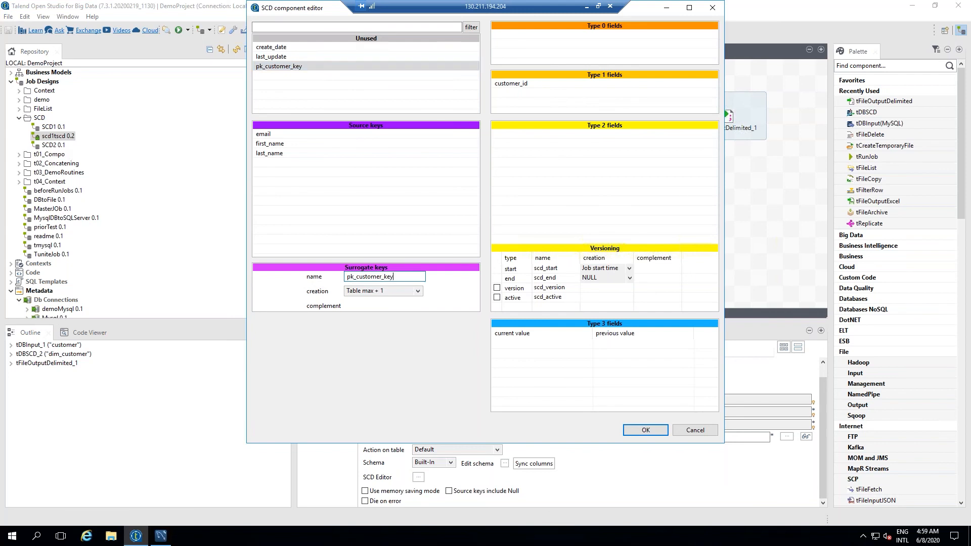
key("BackSpace")
key("BackSpace")
key("BackSpace")
key("BackSpace")
key("BackSpace")
key("BackSpace")
key("BackSpace")
key("BackSpace")
key("BackSpace")
key("BackSpace")
key("BackSpace")
key("BackSpace")
key("BackSpace")
key("BackSpace")
key("BackSpace")
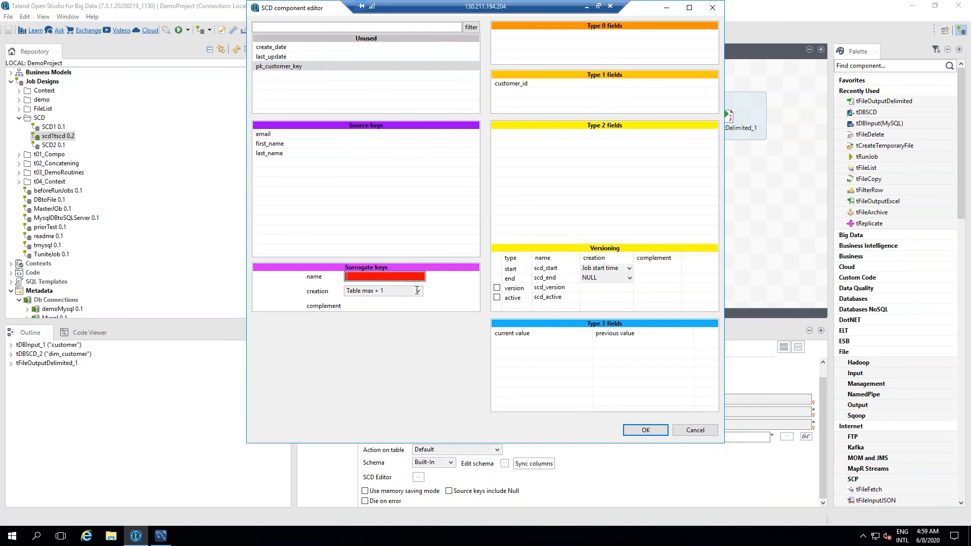
Step: Try Input field creation with pk_customer_key for the surrogate key, set the creation to Auto increment and accept the SCD settings
left_click(418, 293)
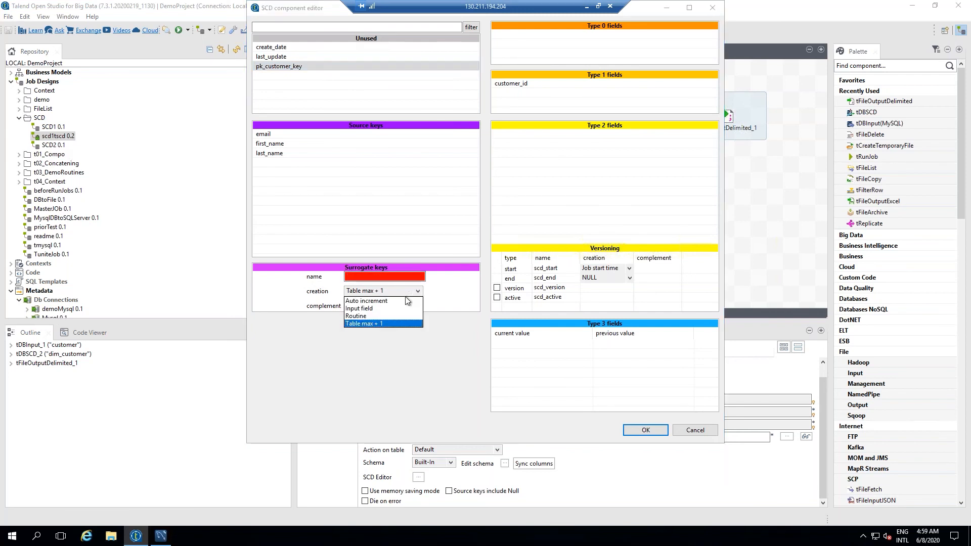
left_click(380, 309)
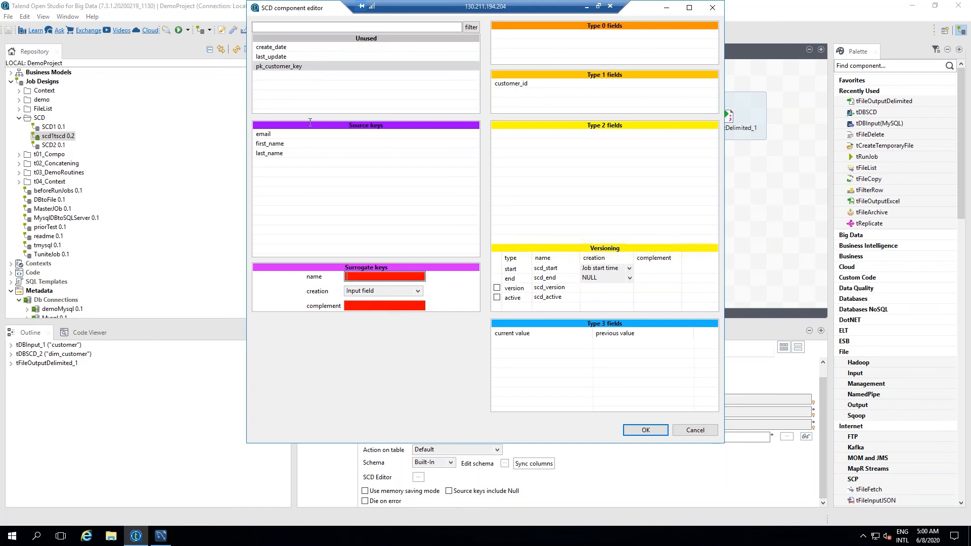
left_click_drag(286, 66, 365, 278)
left_click(390, 292)
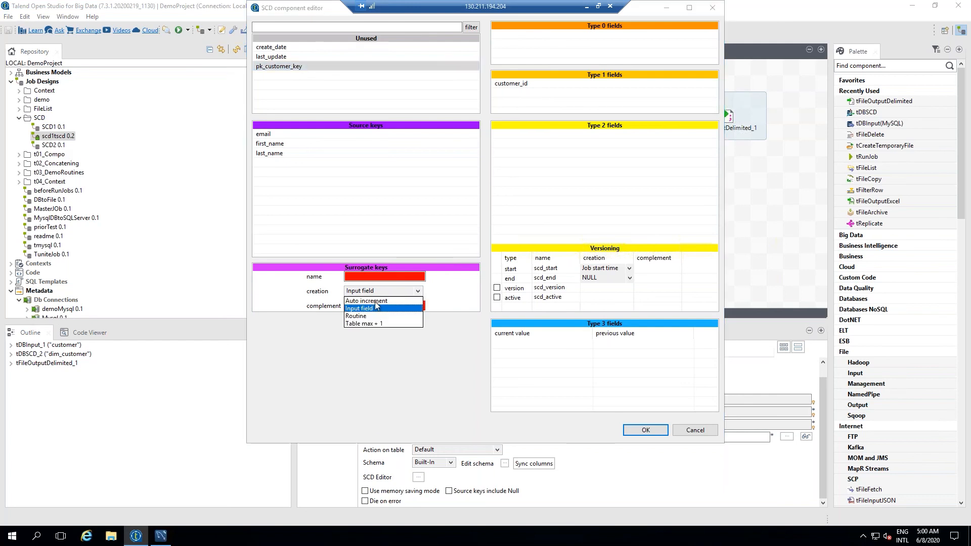
left_click(372, 301)
left_click(646, 430)
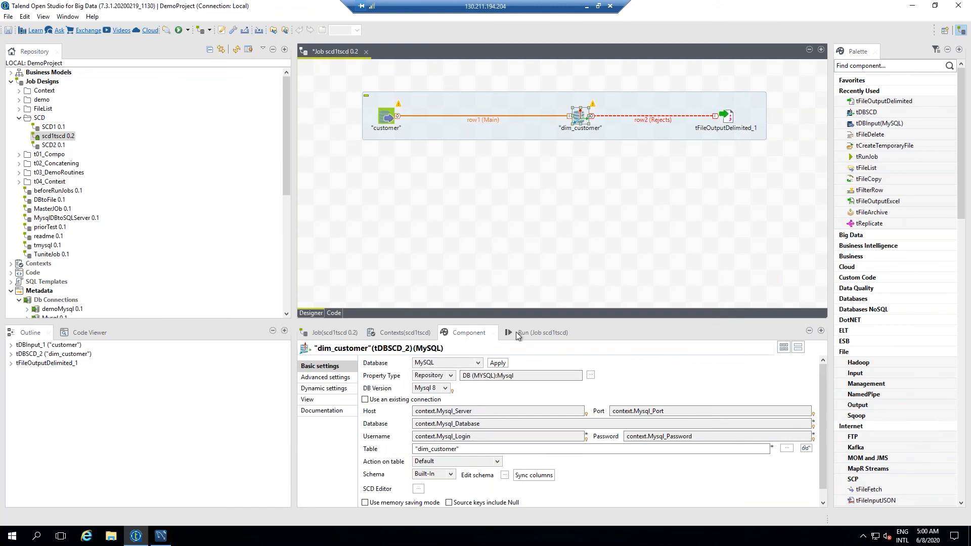
Step: Save the job and build scd1tscd 0.2 as a Standalone Job to scd1tscd_0.2.zip with the zip file extracted
left_click(8, 31)
right_click(56, 136)
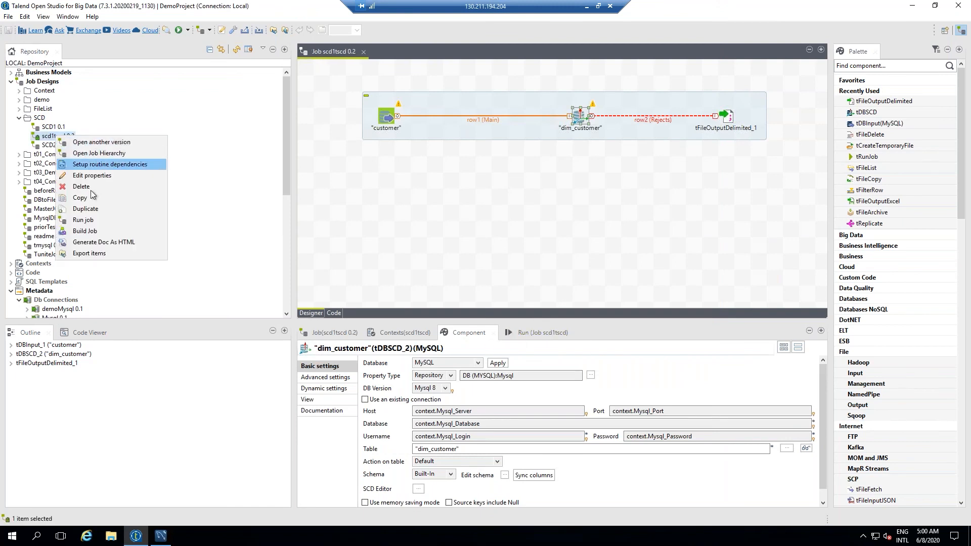
left_click(92, 231)
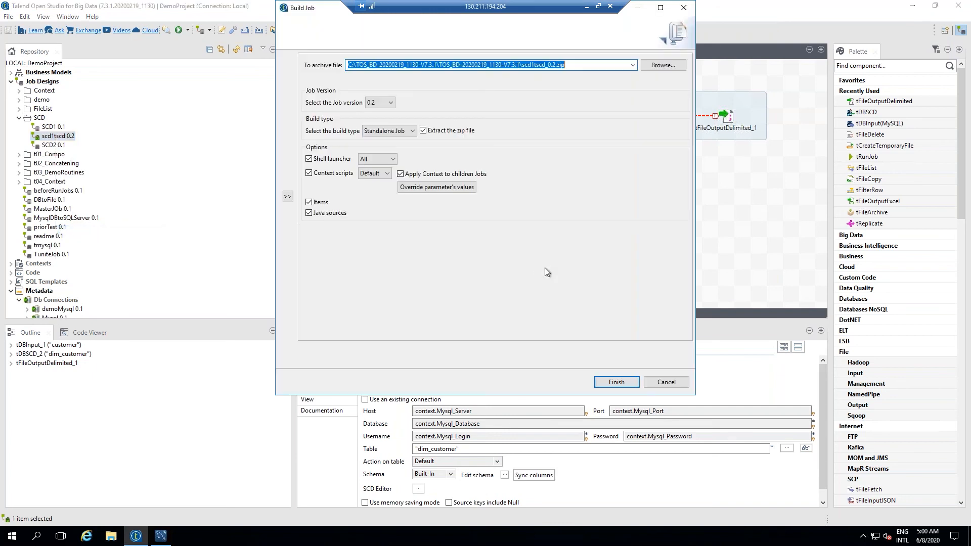
left_click(617, 383)
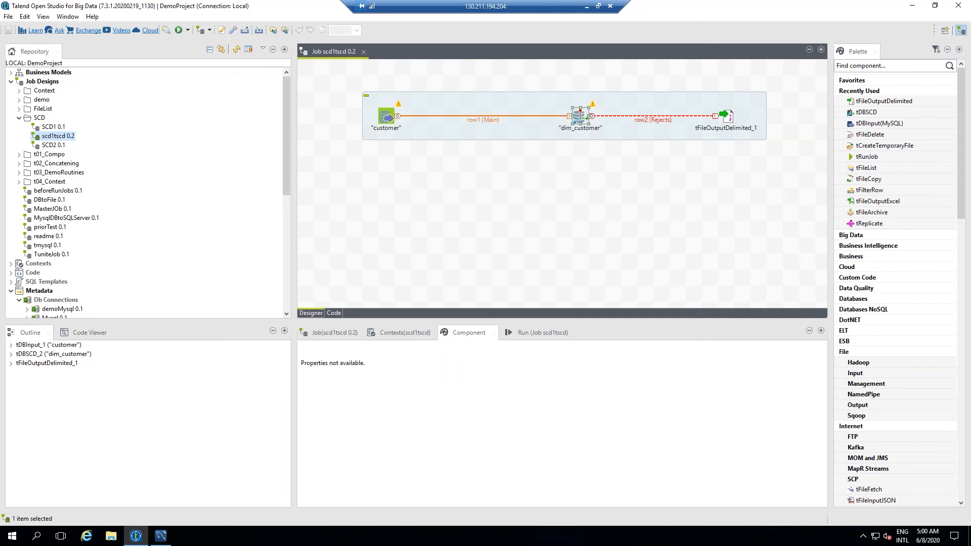
Step: Switch to File Explorer, open the built scd1tscd folder within the nested TOS_BD-20200219_1130-V7.3.1 folders on C: and widen its Type column
left_click(110, 536)
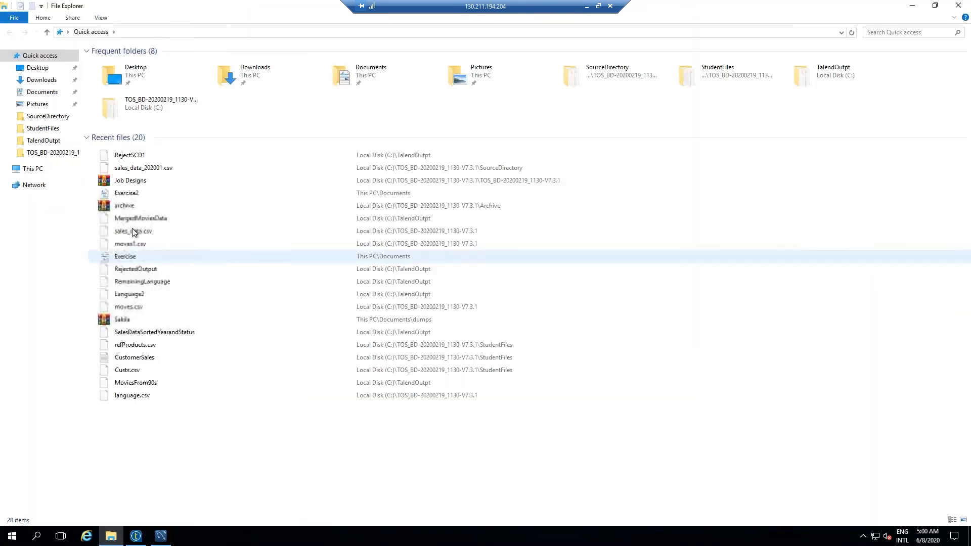
left_click(31, 168)
double_click(149, 118)
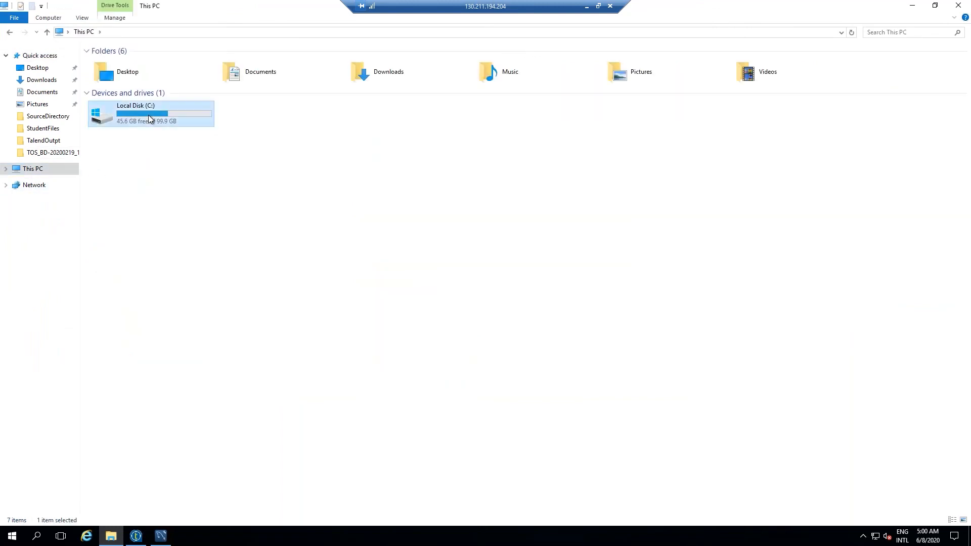
left_click(131, 129)
double_click(131, 127)
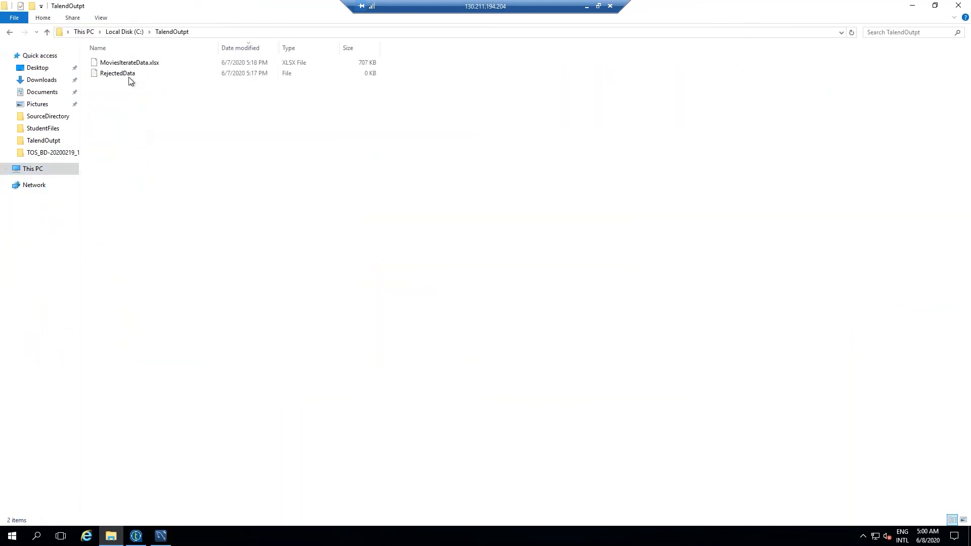
left_click(125, 32)
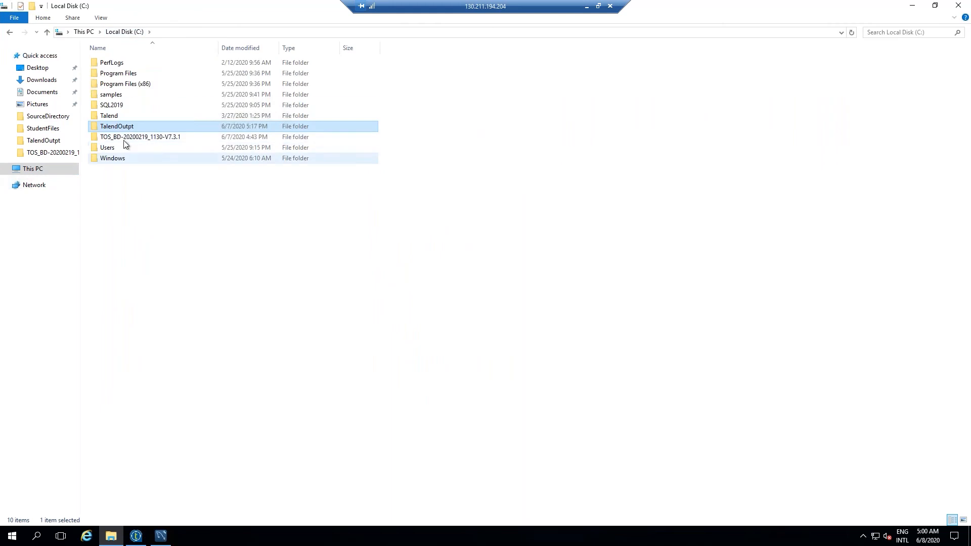
double_click(123, 141)
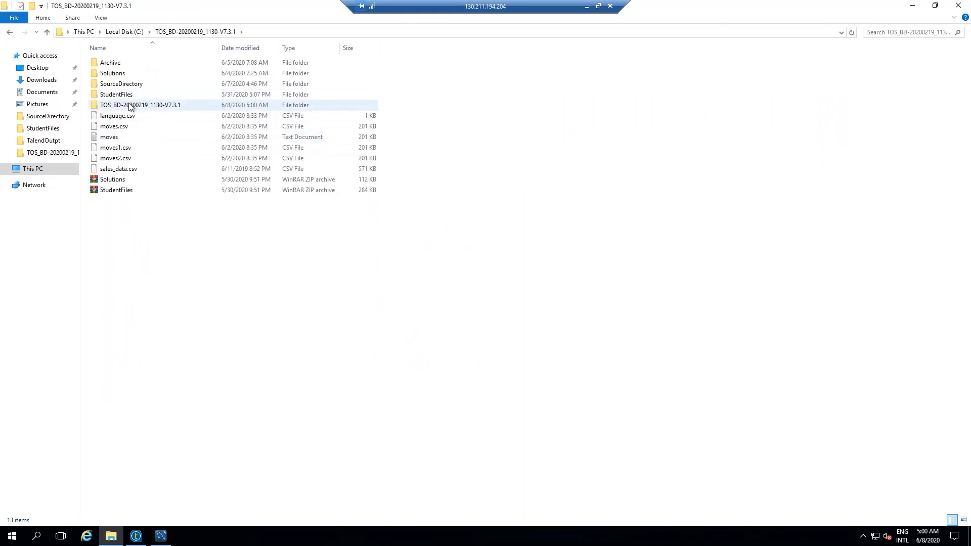
double_click(130, 105)
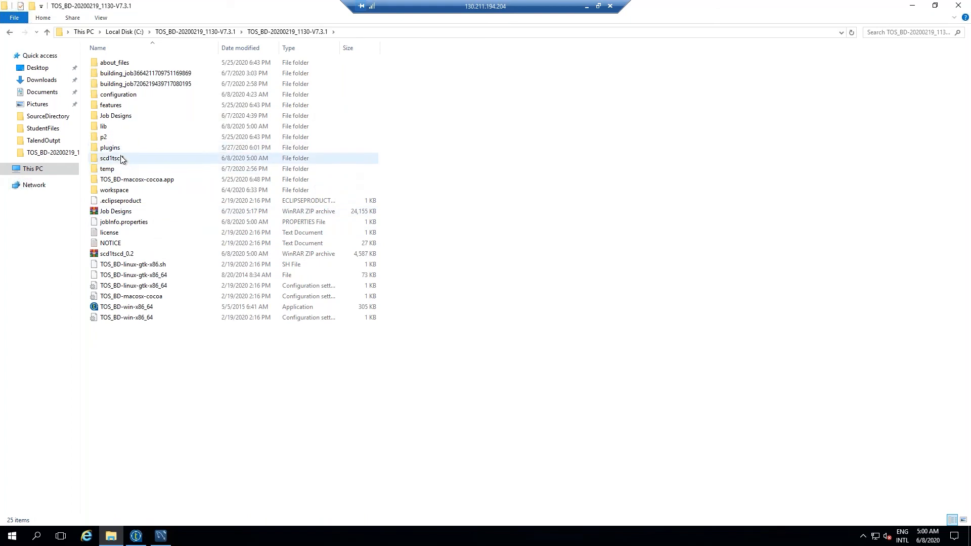
mouse_move(122, 159)
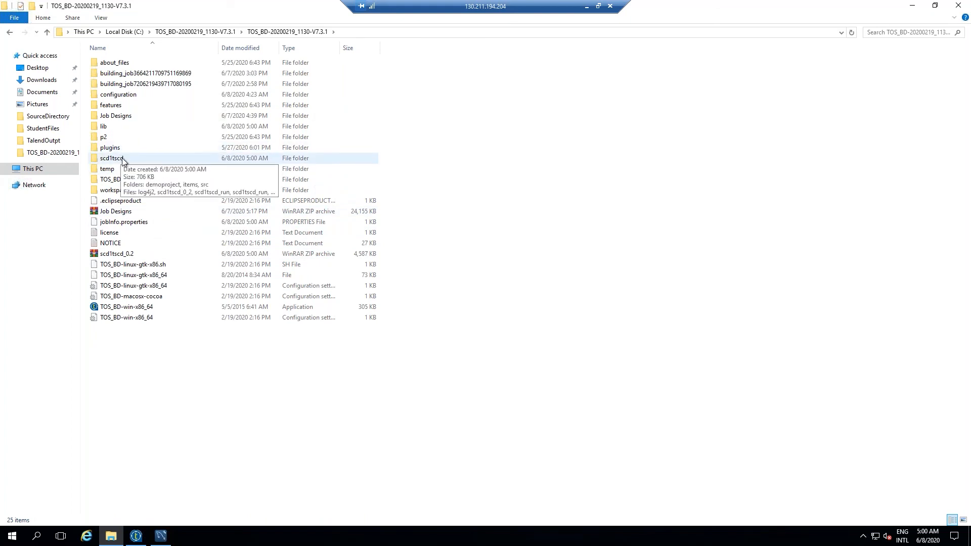
double_click(123, 160)
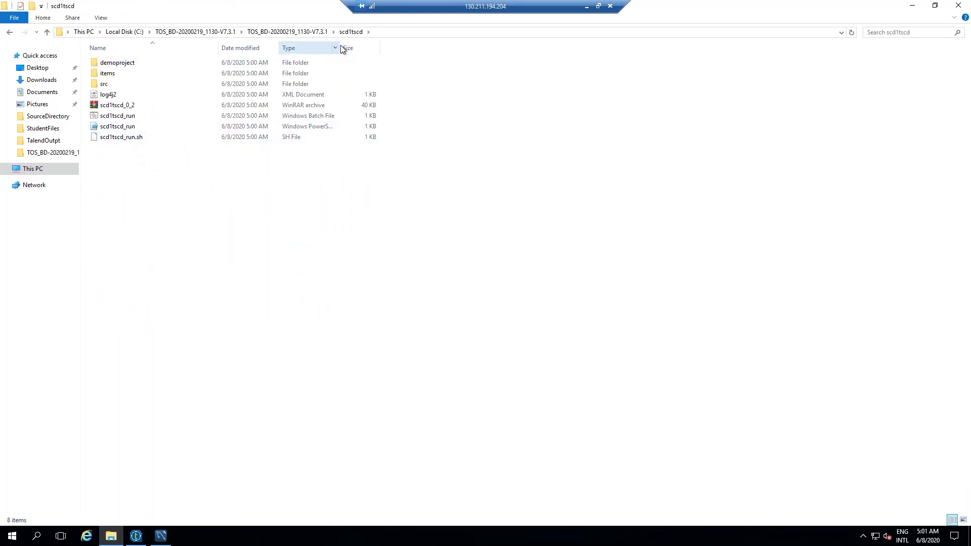
left_click_drag(341, 45, 422, 45)
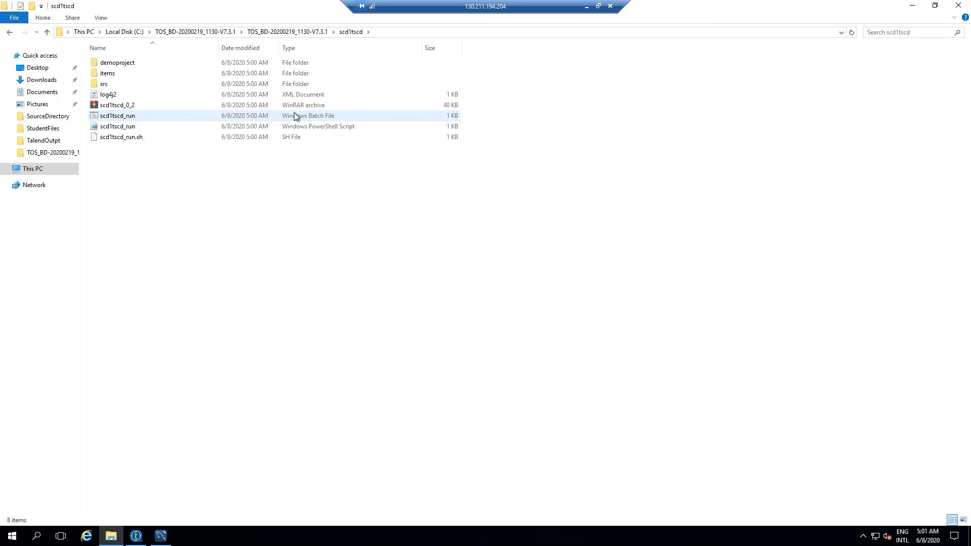
Step: Examine the java command in the scd1tscd_run Windows batch file with Notepad++ and close the file
left_click(136, 536)
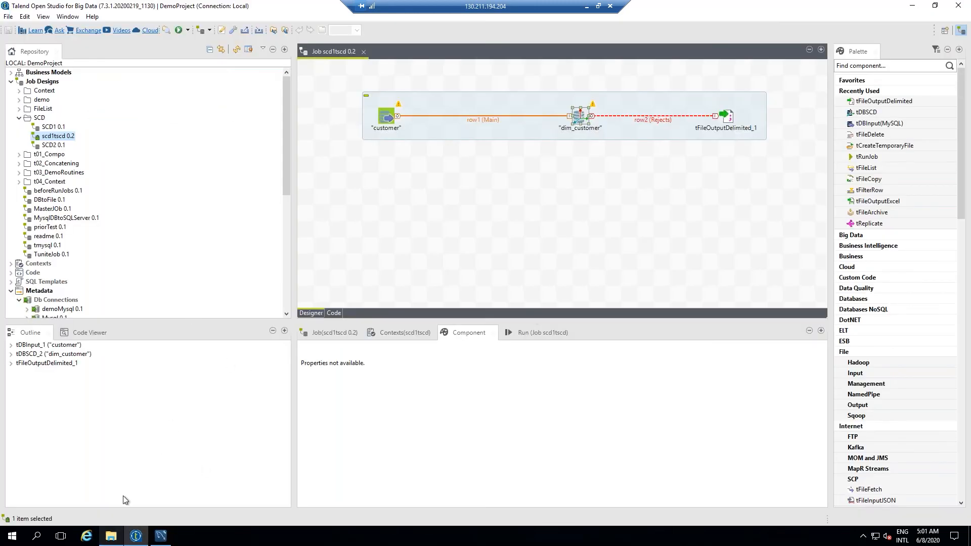
left_click(111, 536)
right_click(181, 119)
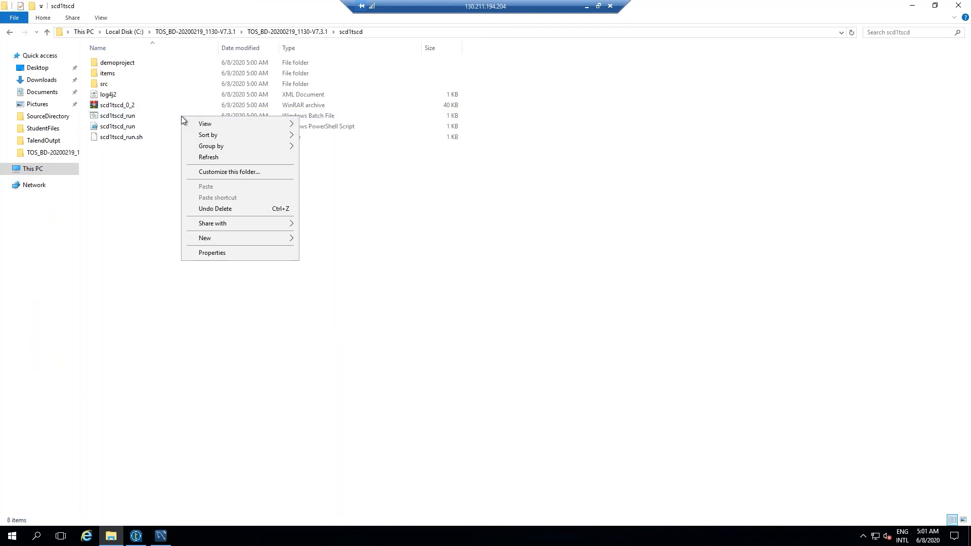
left_click(133, 118)
right_click(132, 116)
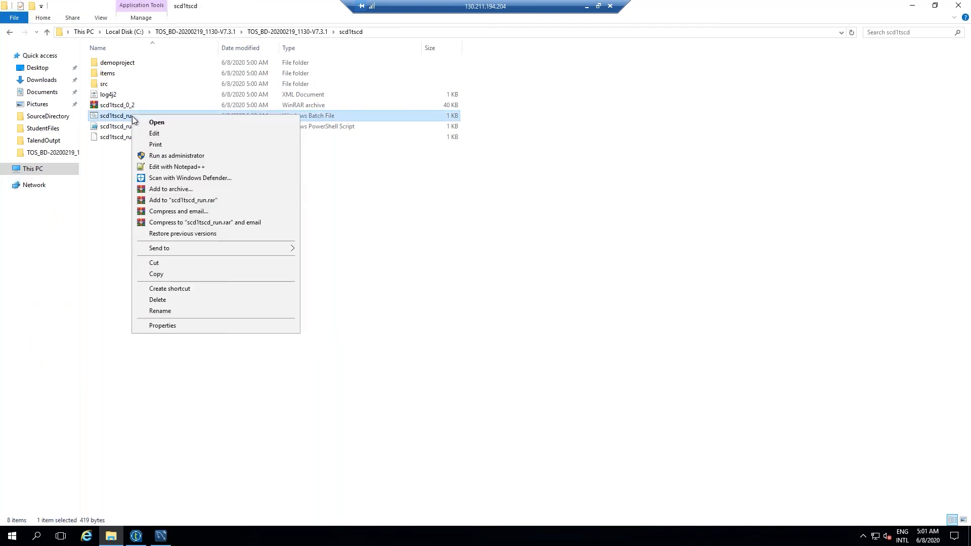
left_click(172, 167)
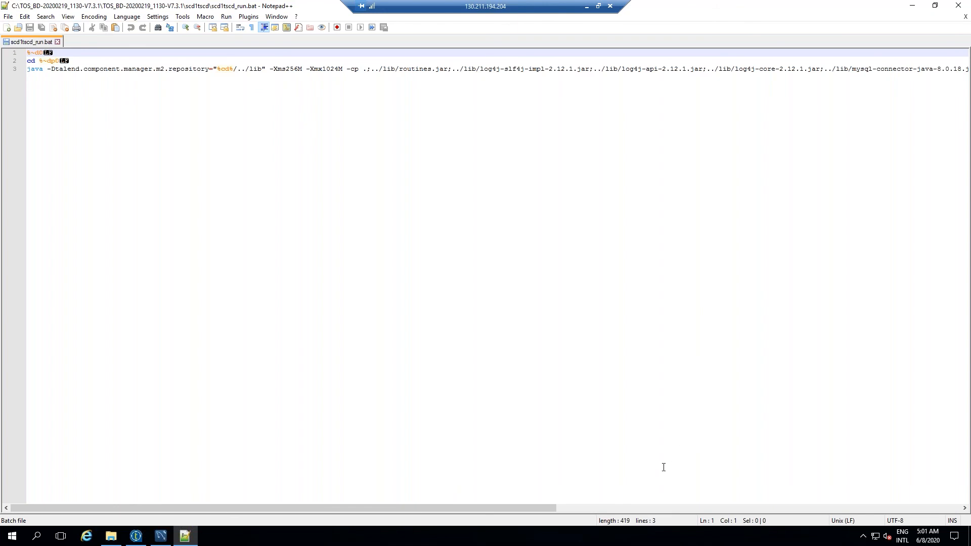
left_click(618, 509)
left_click_drag(715, 510, 100, 409)
left_click(960, 6)
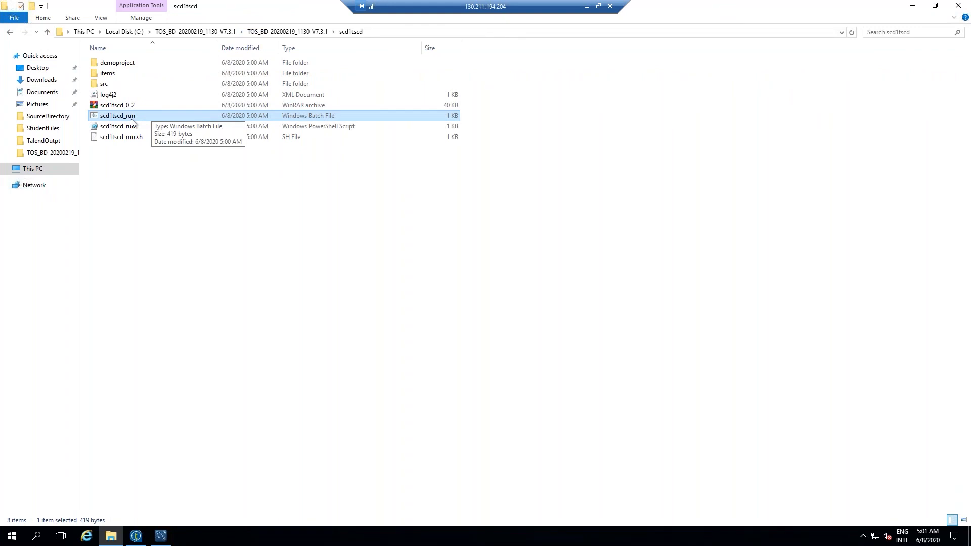
Step: Go to Control Panel from File Explorer and display its items as large icons
left_click(41, 169)
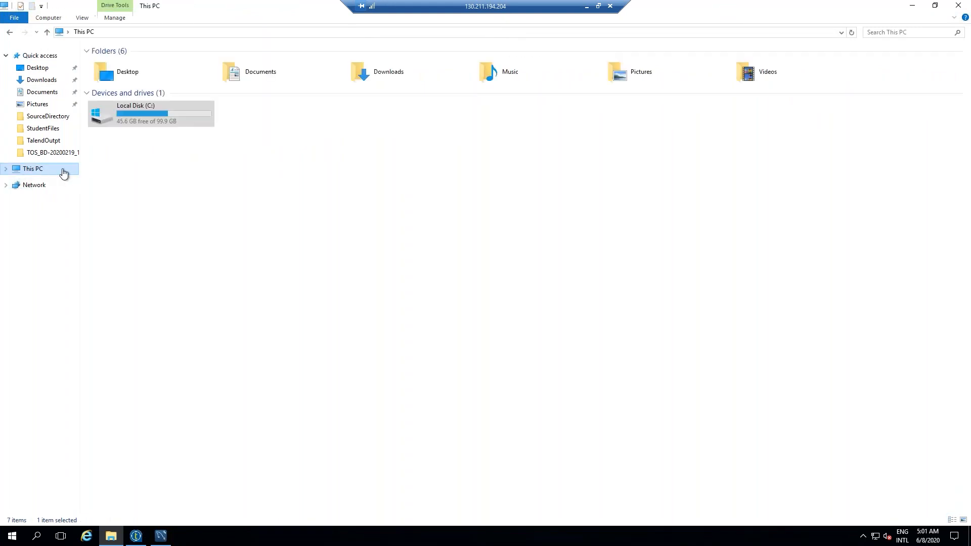
left_click(201, 32)
type("con")
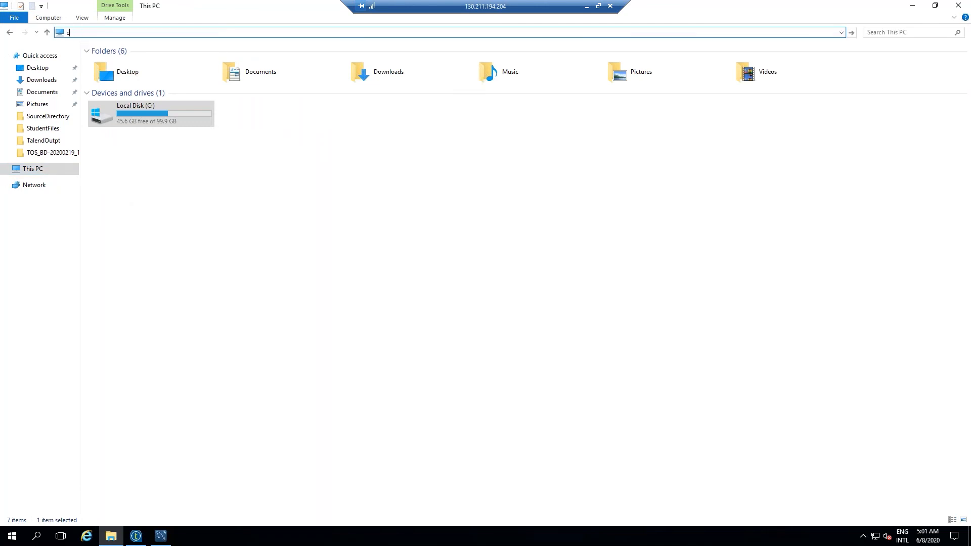
key("Down")
key("Down")
key("Down")
key("Up")
key("Return")
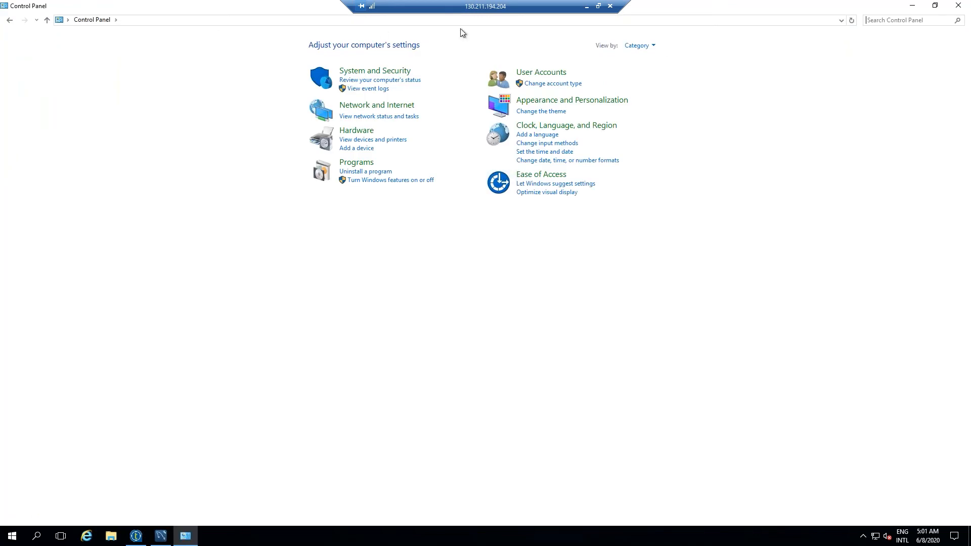
left_click(660, 47)
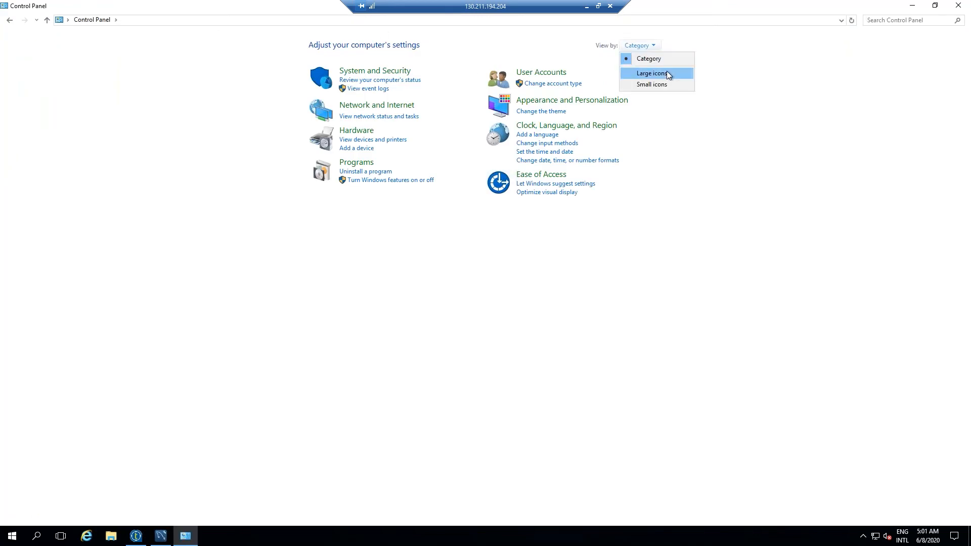
left_click(667, 73)
Step: Open Task Scheduler from Administrative Tools and move its window clear of the tools list
left_click(102, 89)
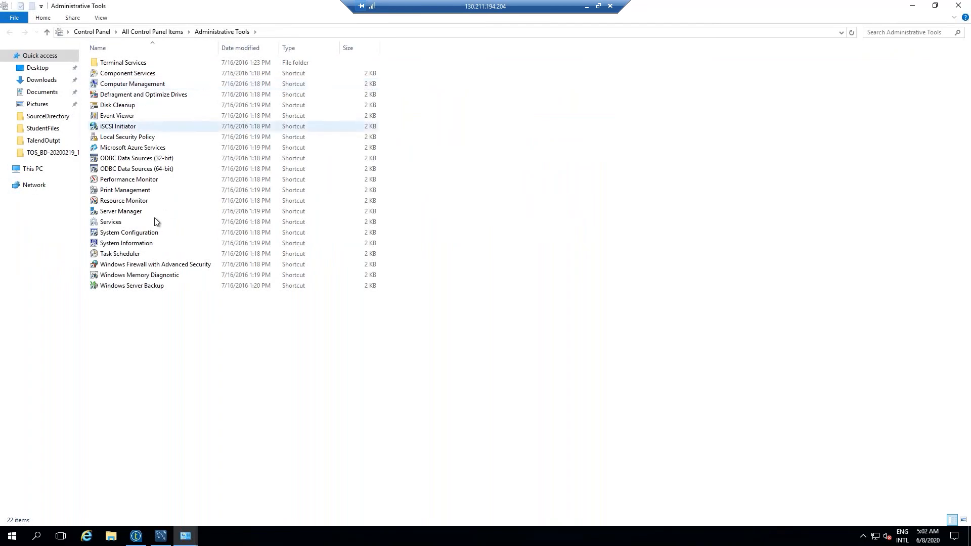
left_click(133, 257)
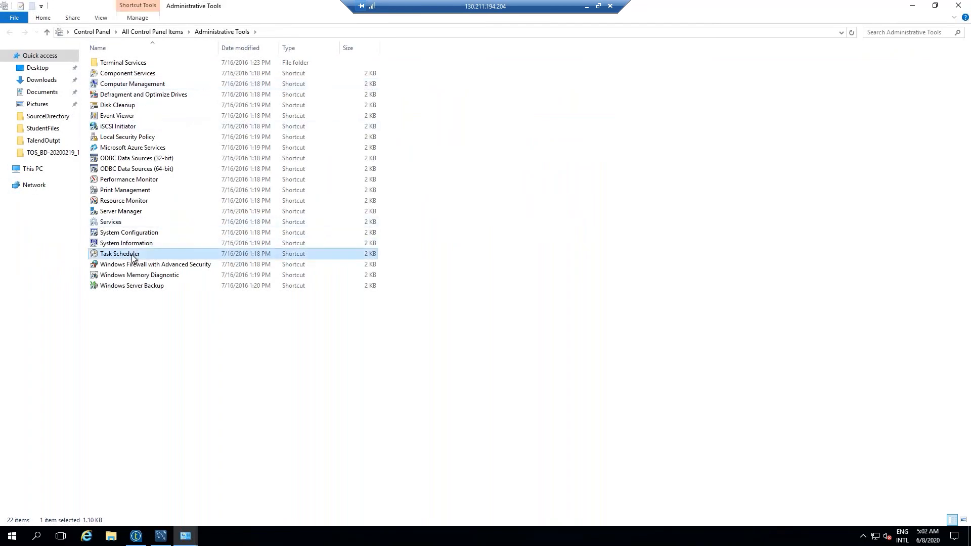
double_click(151, 255)
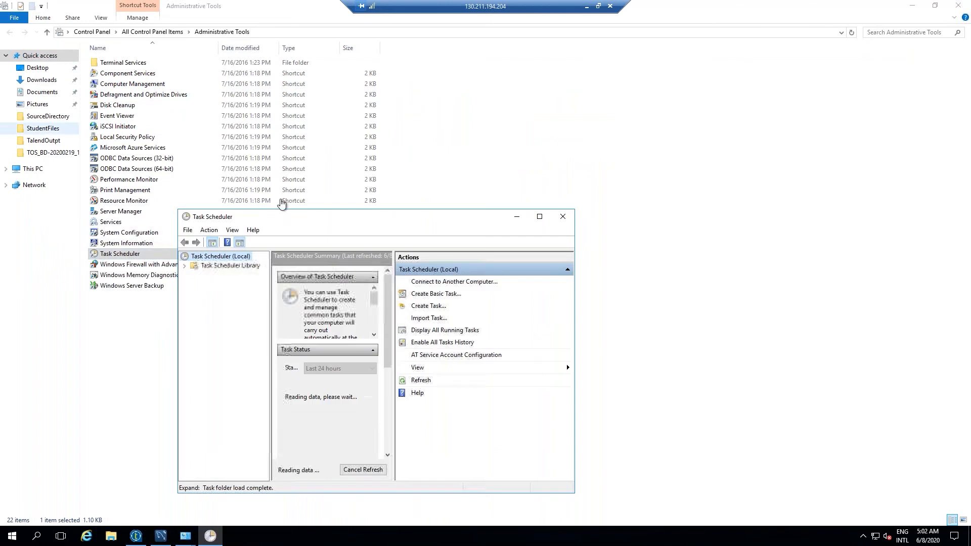
left_click_drag(307, 220, 412, 162)
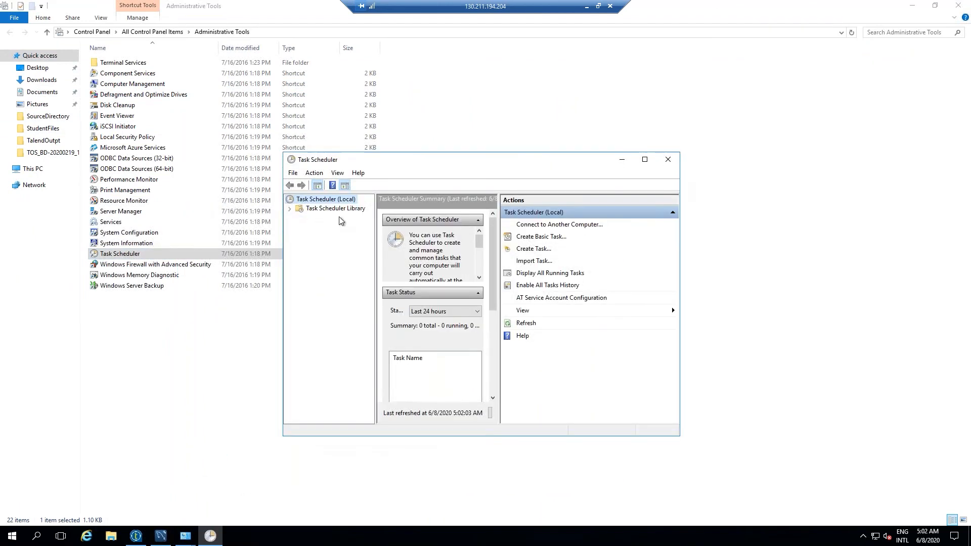
Step: Create a basic task named DemoJob under Task Scheduler (Local), leaving its description blank
left_click(290, 209)
right_click(324, 209)
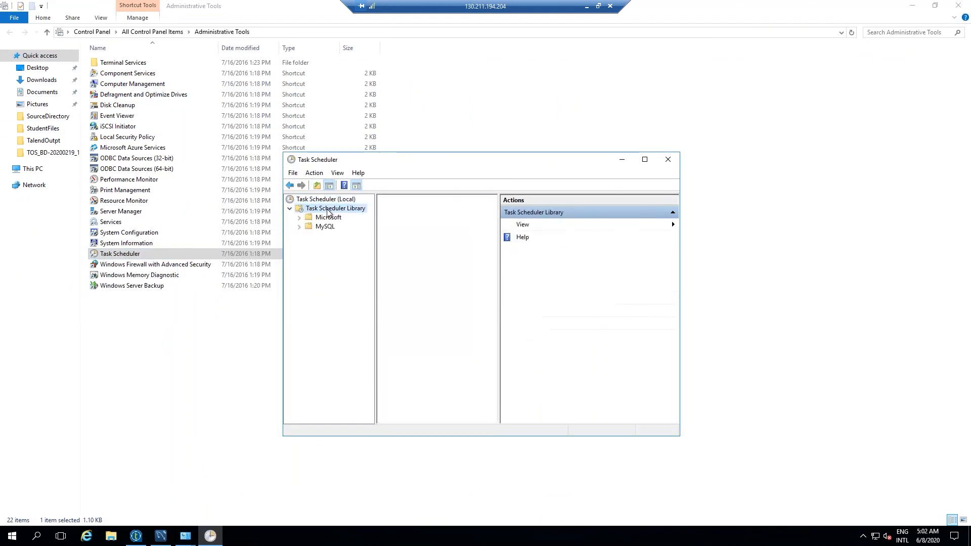
left_click(323, 200)
right_click(320, 200)
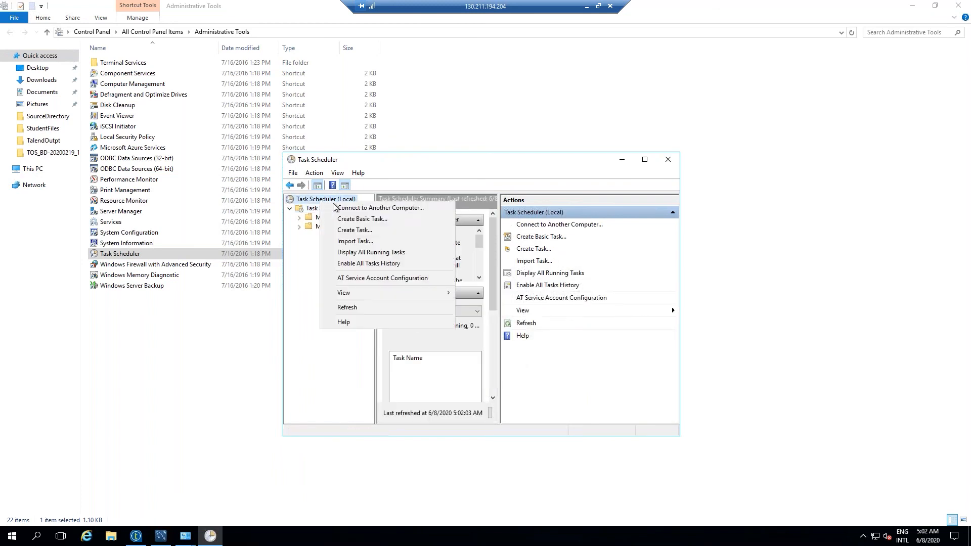
left_click(347, 221)
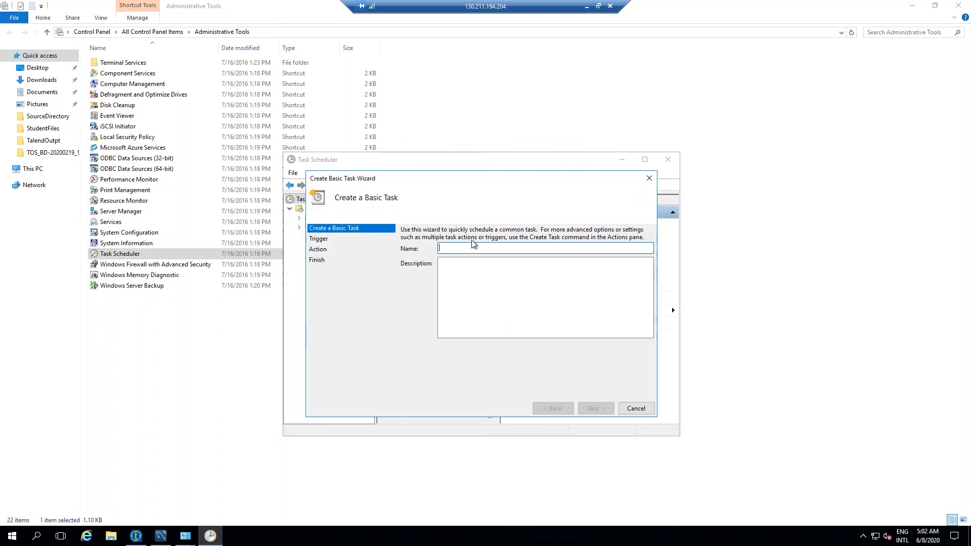
type("Dem")
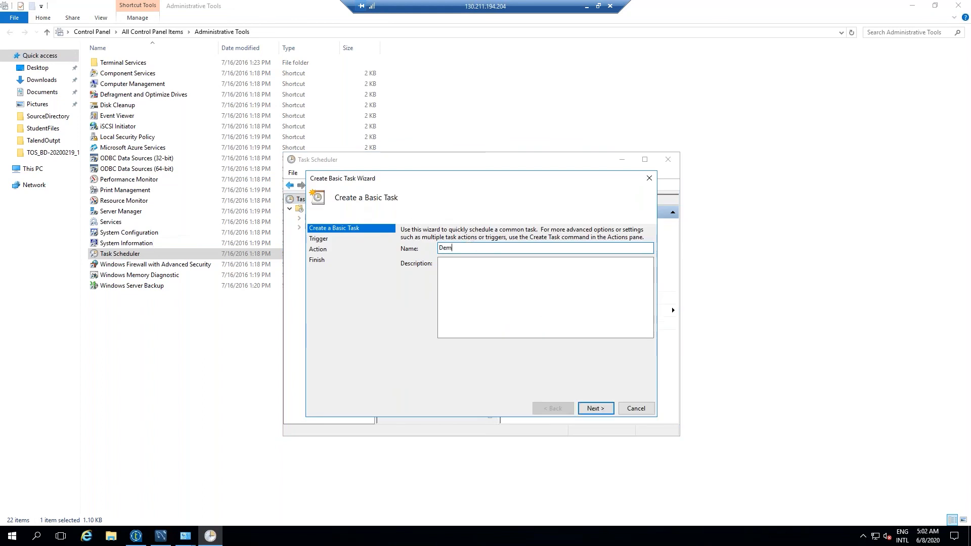
type("oJOb")
left_click(592, 411)
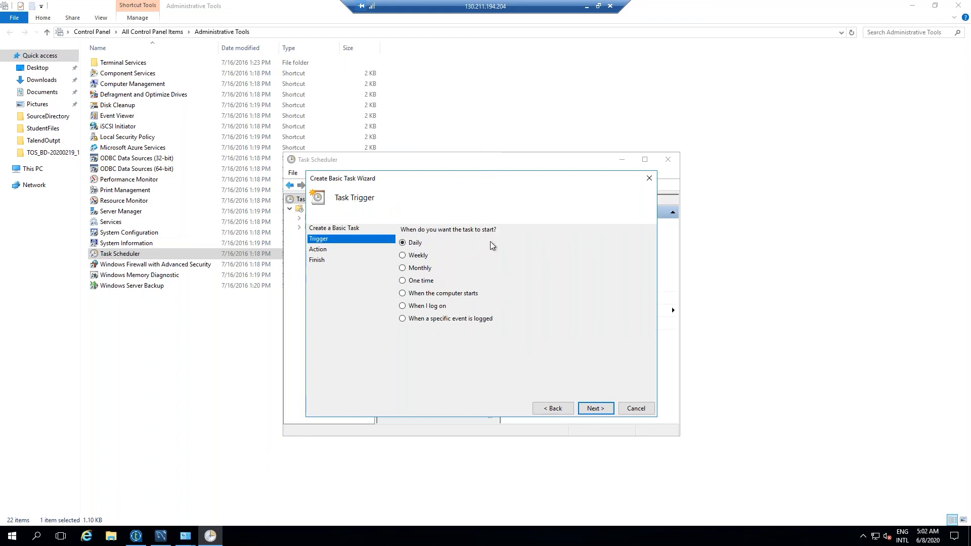
Step: Trigger the task daily from 6/8/2020 5:02:31 AM, recurring every 1 day, with Start a program as its action
left_click(594, 409)
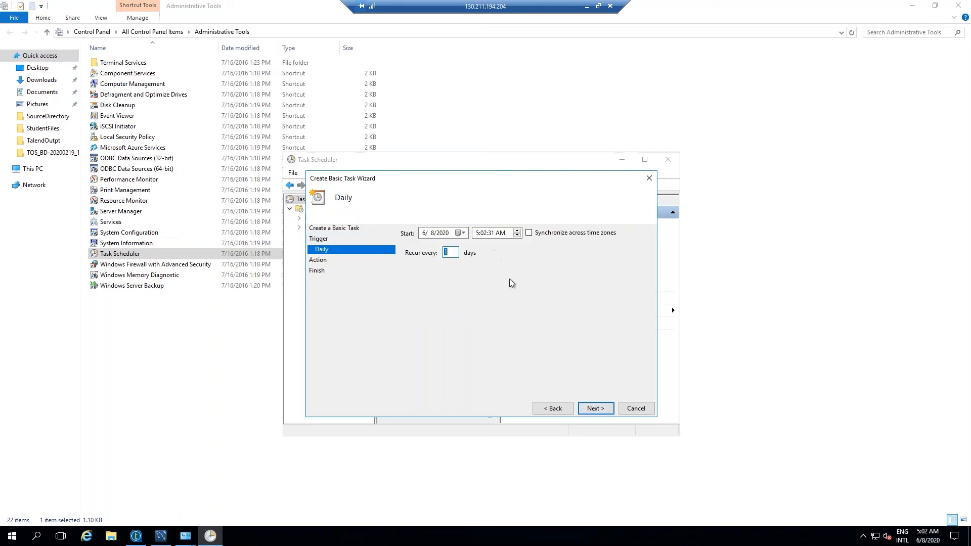
left_click(593, 410)
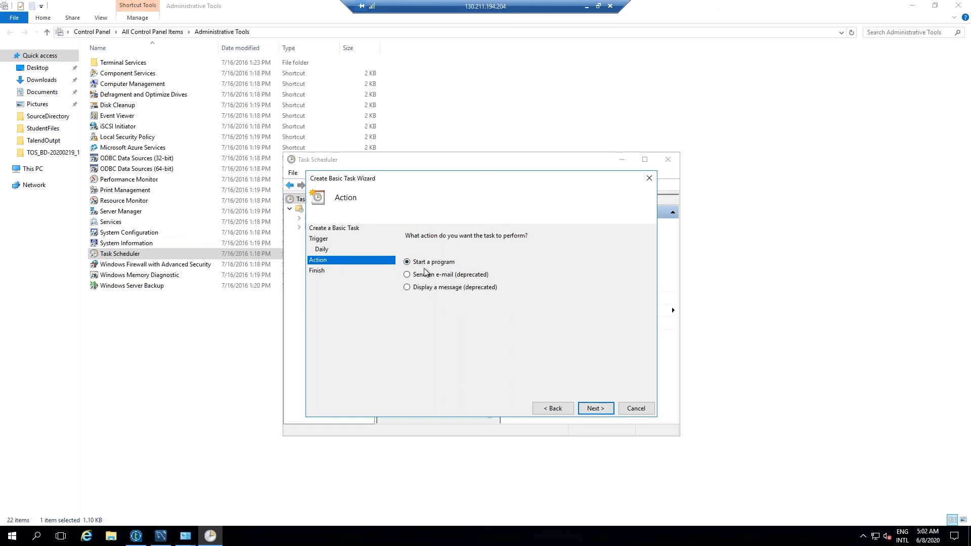
left_click(593, 412)
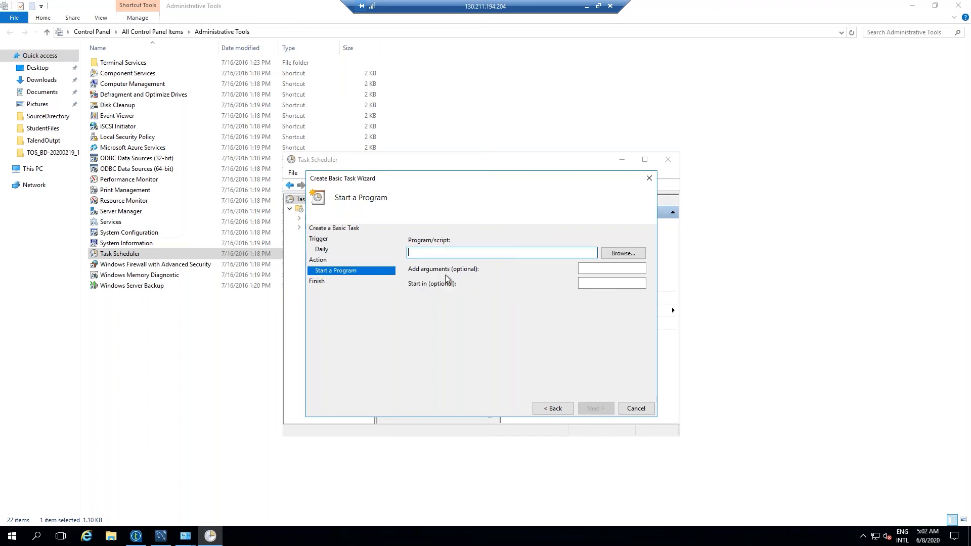
Step: Set the task's program to the scd1tscd_run Windows batch file in the scd1tscd folder within the nested TOS_BD-20200219_1130-V7.3.1 folders on C: and finish the wizard
left_click(623, 252)
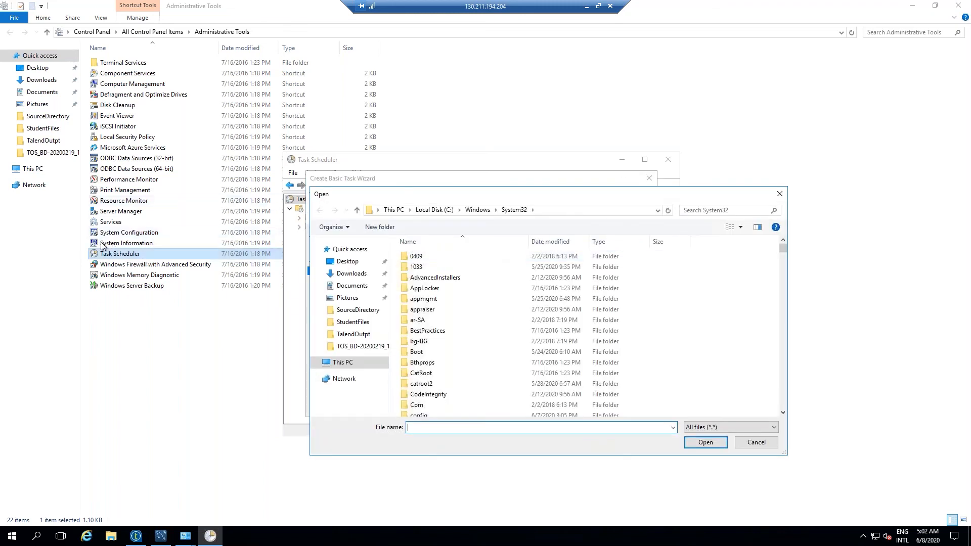
left_click(344, 364)
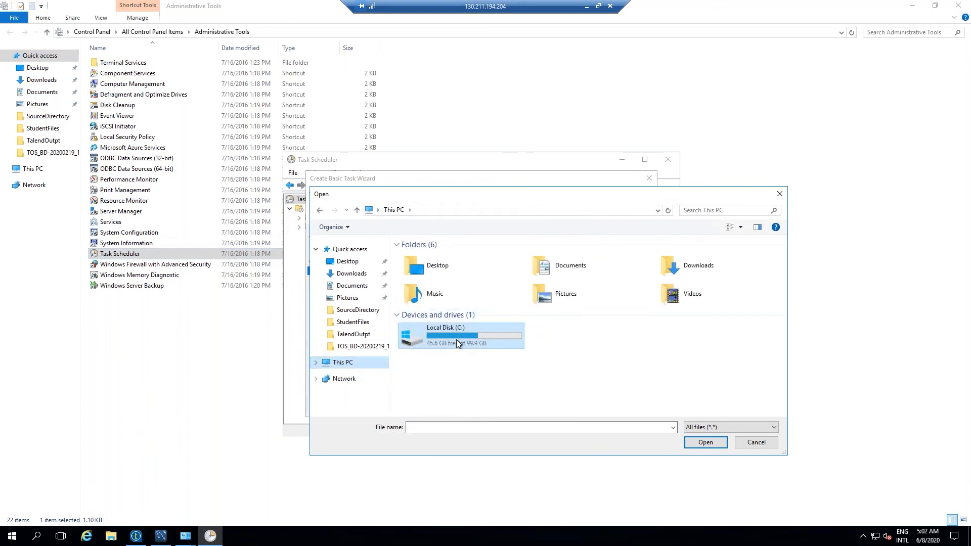
double_click(457, 339)
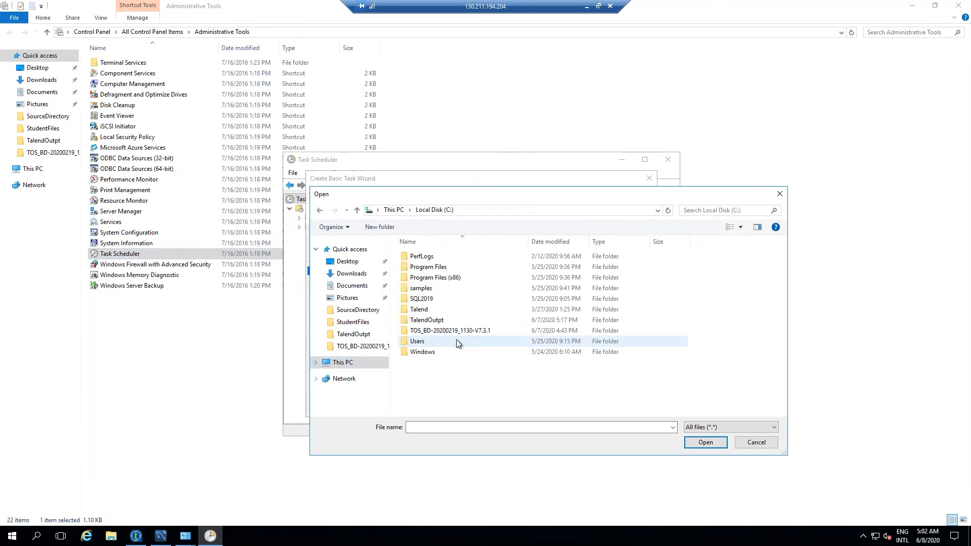
double_click(429, 330)
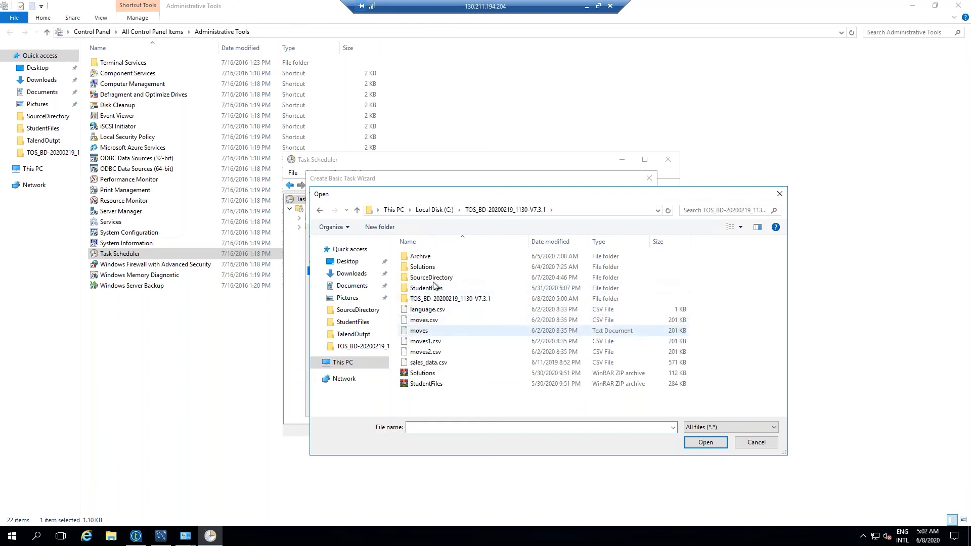
left_click(436, 300)
double_click(436, 300)
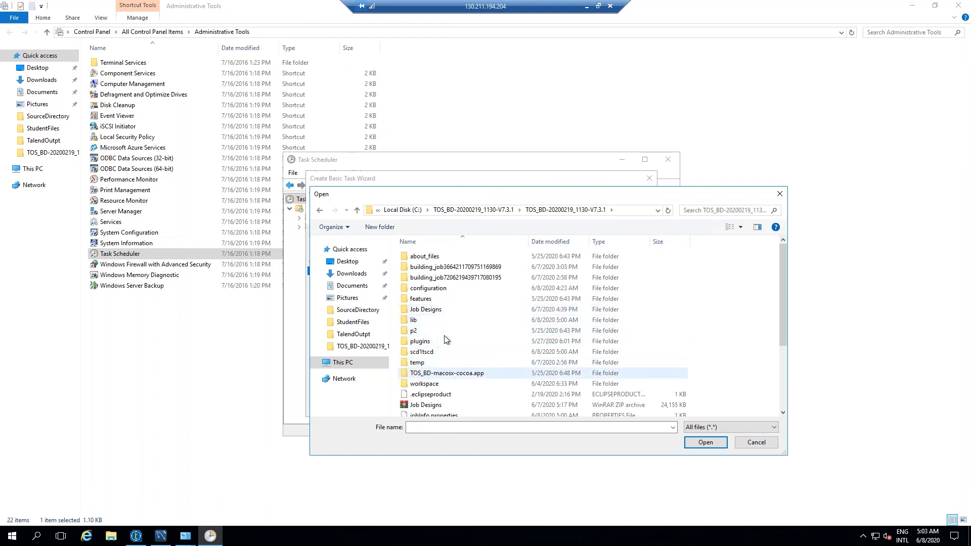
scroll(445, 349, "down", 1)
double_click(420, 326)
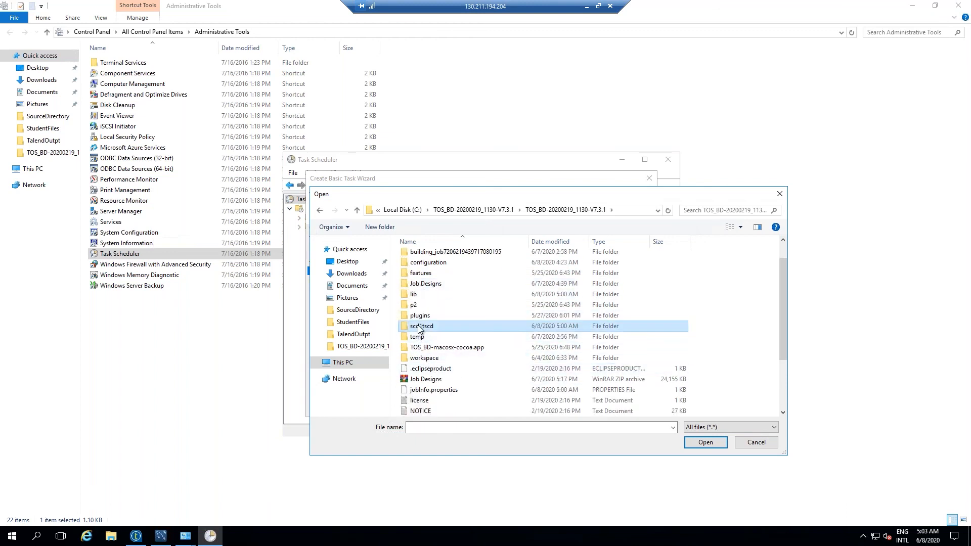
double_click(429, 310)
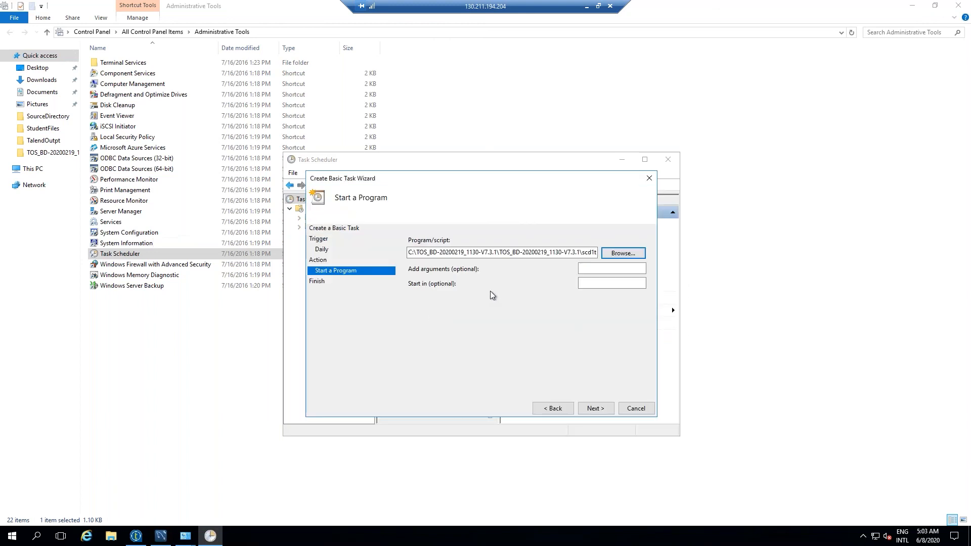
left_click(605, 407)
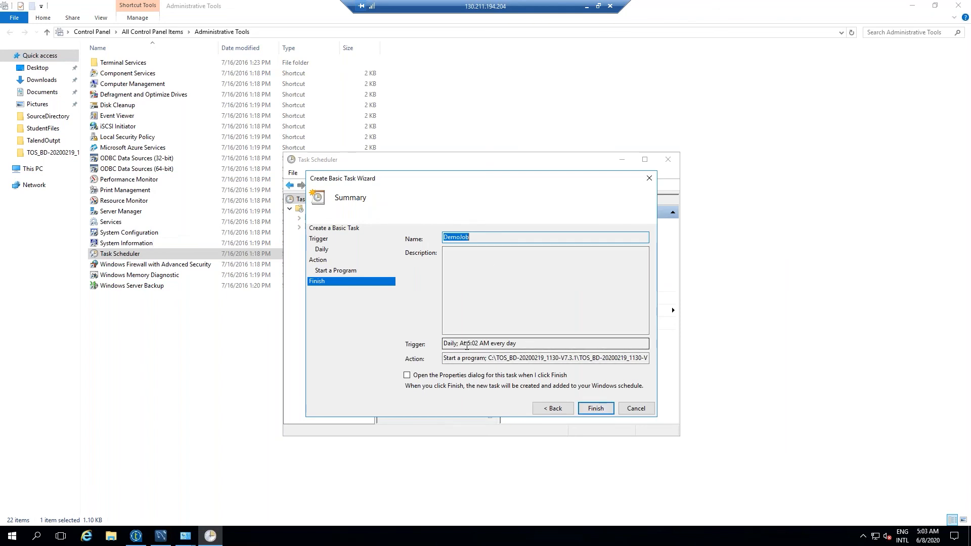
left_click(590, 409)
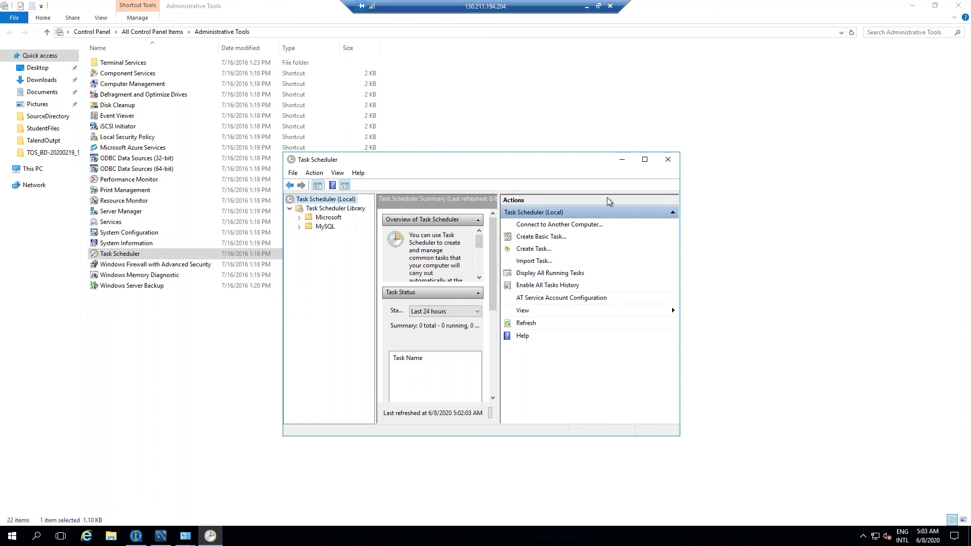
Step: Maximize the Task Scheduler window, look through its library folders and find DemoJob among the active tasks
left_click(645, 159)
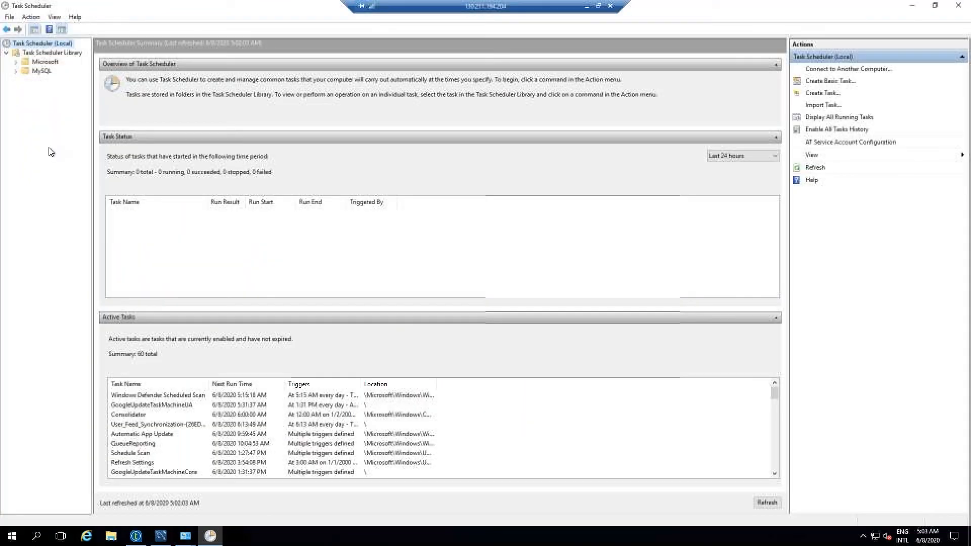
left_click(17, 62)
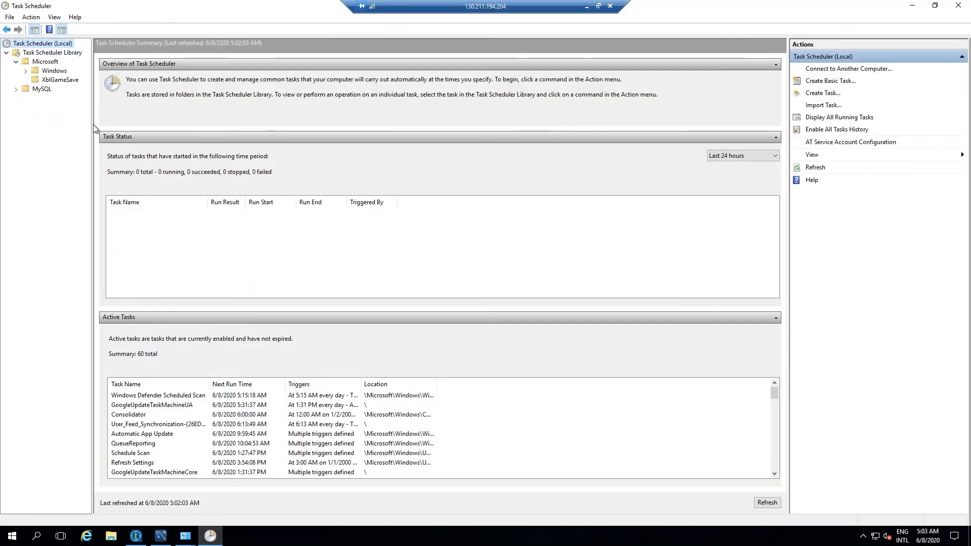
left_click(16, 89)
left_click(40, 53)
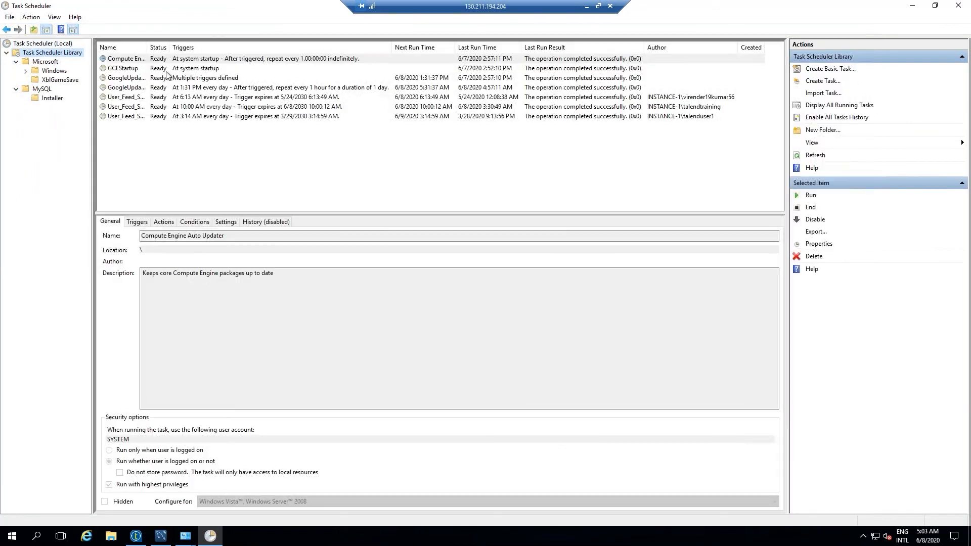
left_click(57, 45)
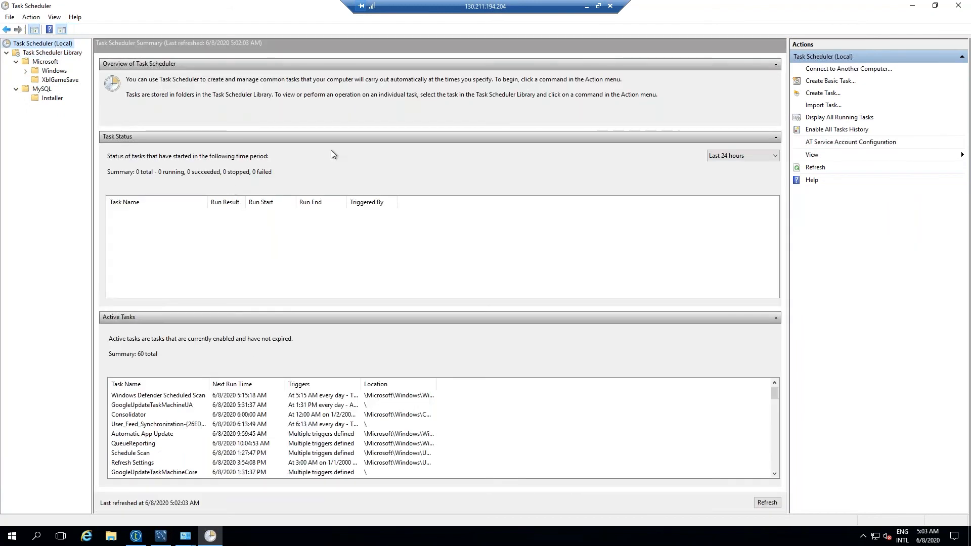
left_click(198, 137)
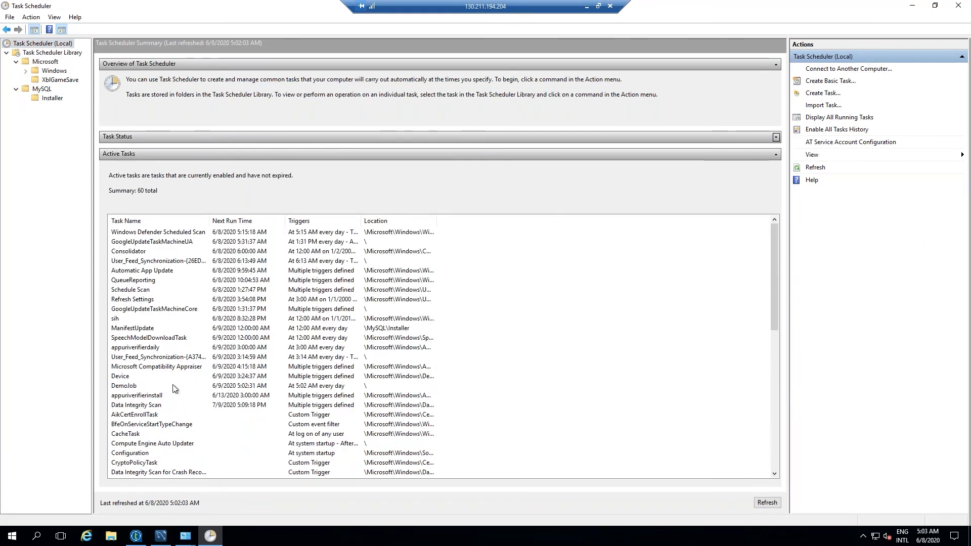
left_click(150, 388)
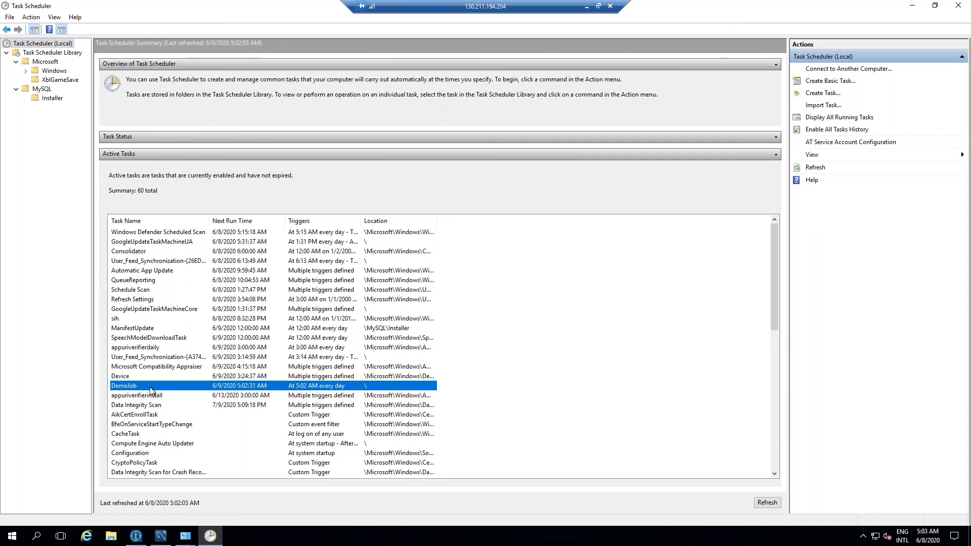
Step: Switch to Talend Open Studio and rebuild the scd1tscd 0.2 job as an extracted Standalone Job, overwriting scd1tscd_0.2.zip
left_click(167, 537)
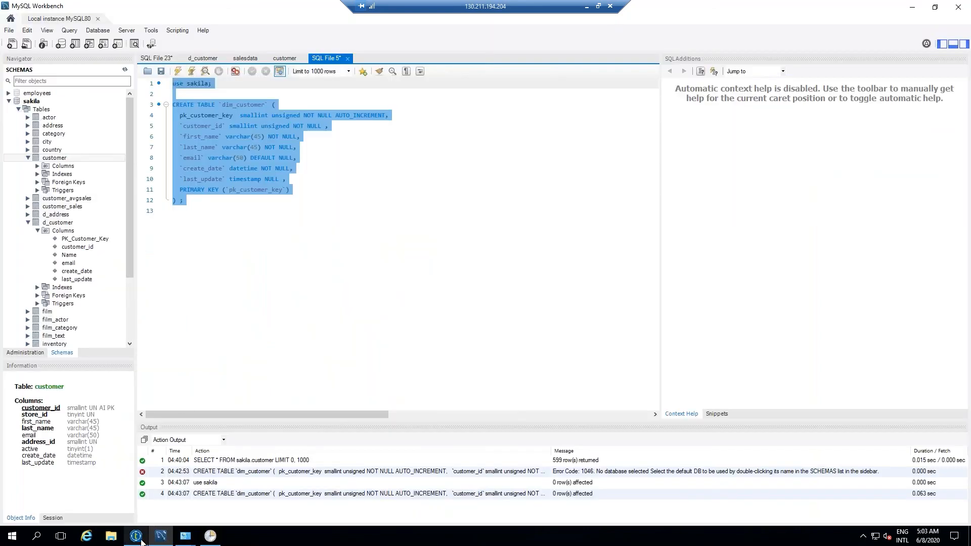
left_click(146, 540)
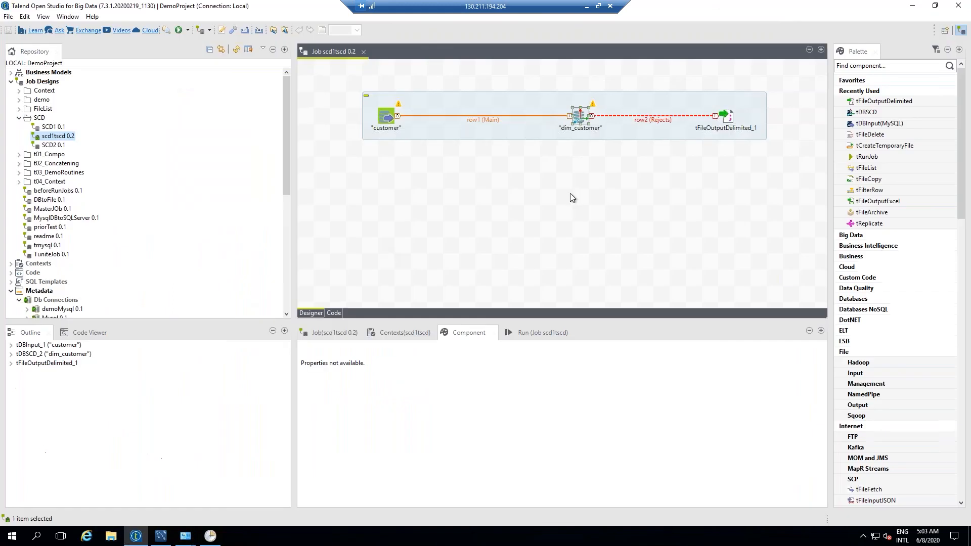
right_click(68, 137)
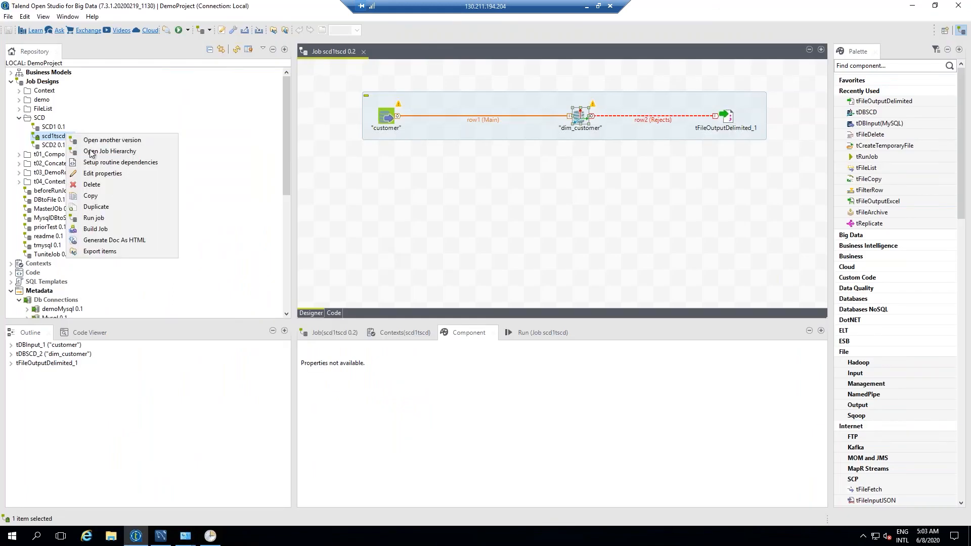
left_click(95, 230)
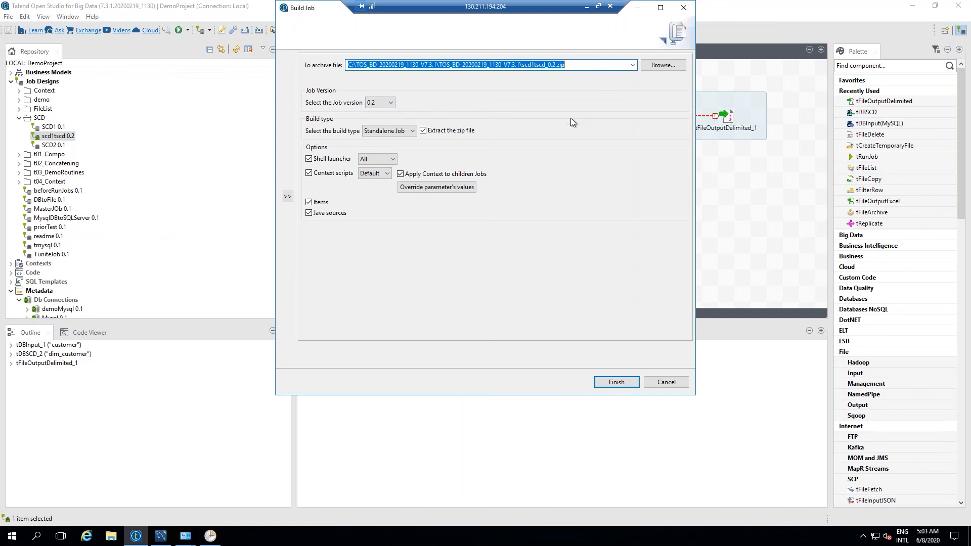
left_click(634, 66)
left_click(632, 66)
left_click(397, 130)
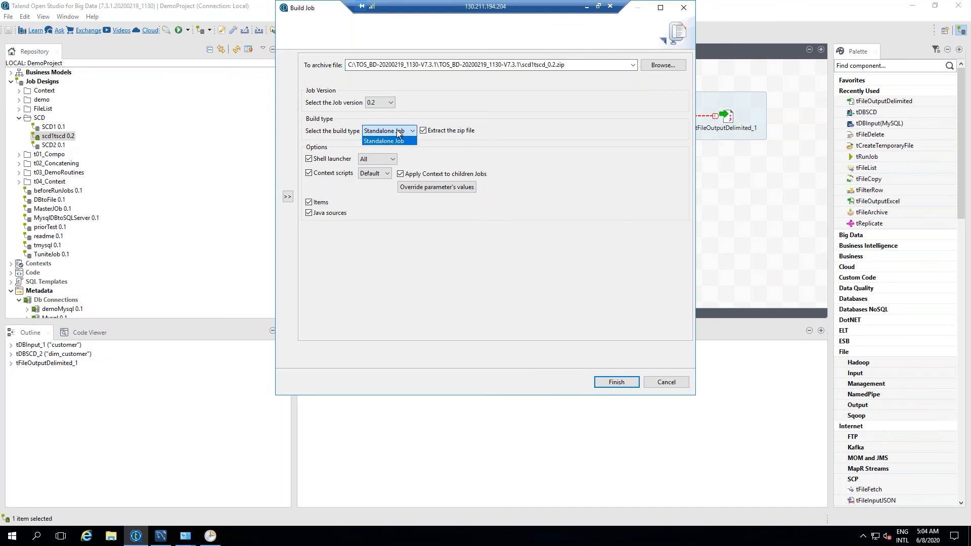
left_click(397, 130)
left_click(617, 383)
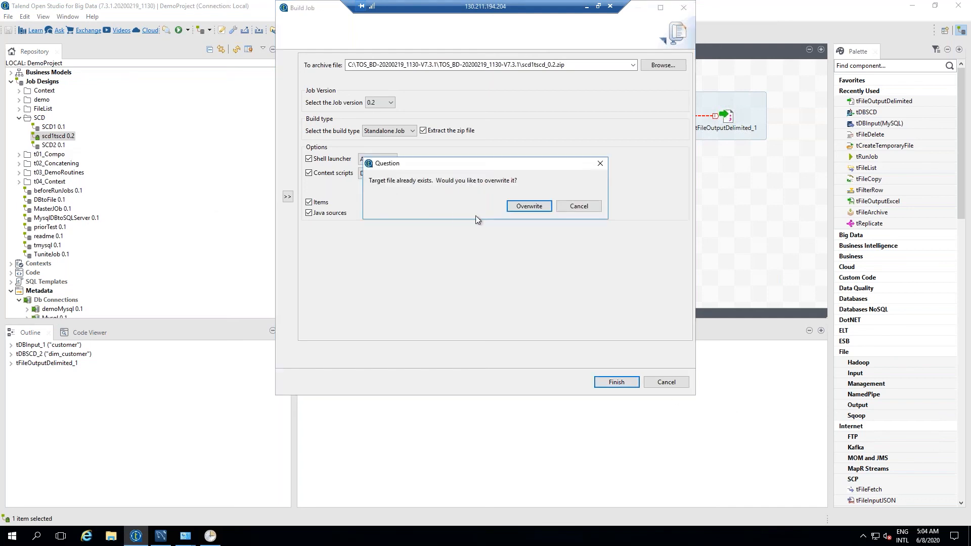
left_click(529, 207)
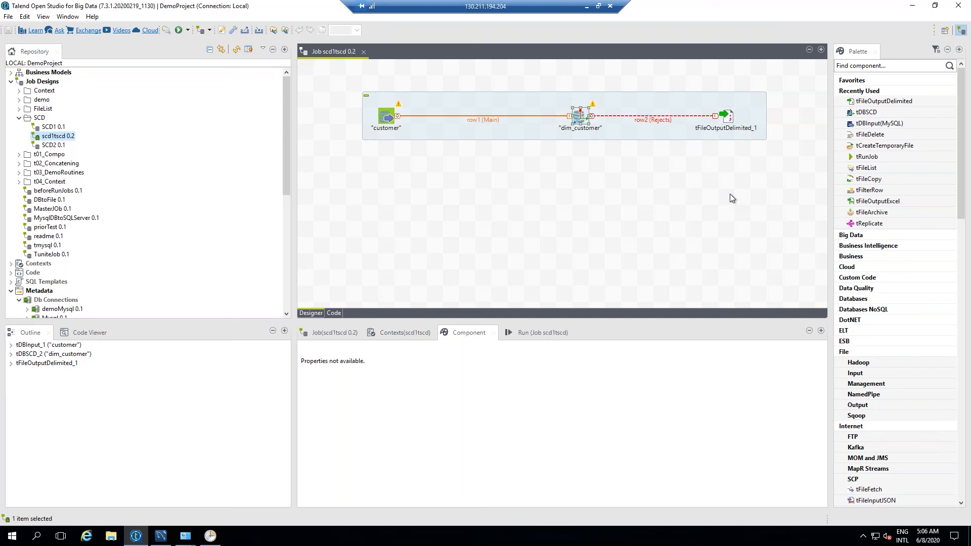
Step: Open the SCD editor of the dim_customer component and select the email, first_name and last_name source keys
double_click(585, 113)
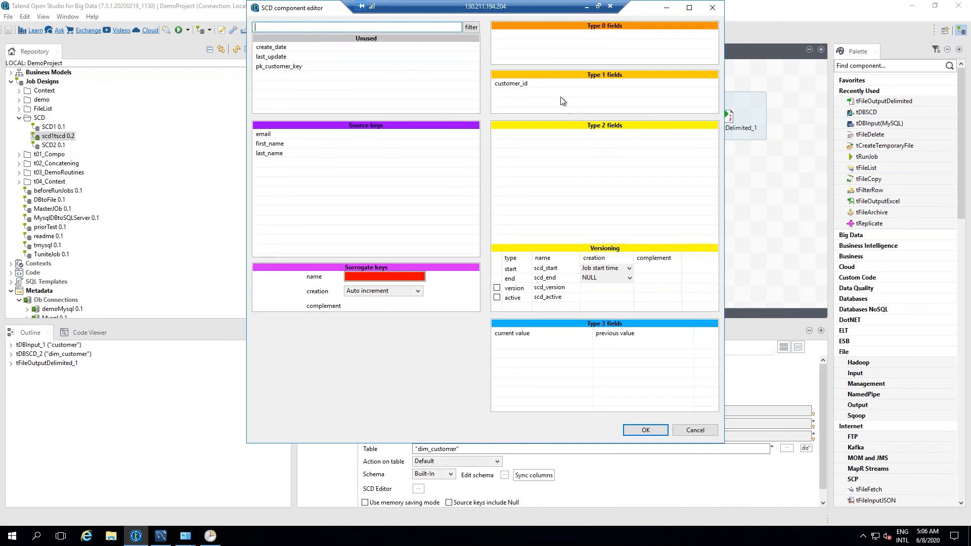
left_click(285, 144)
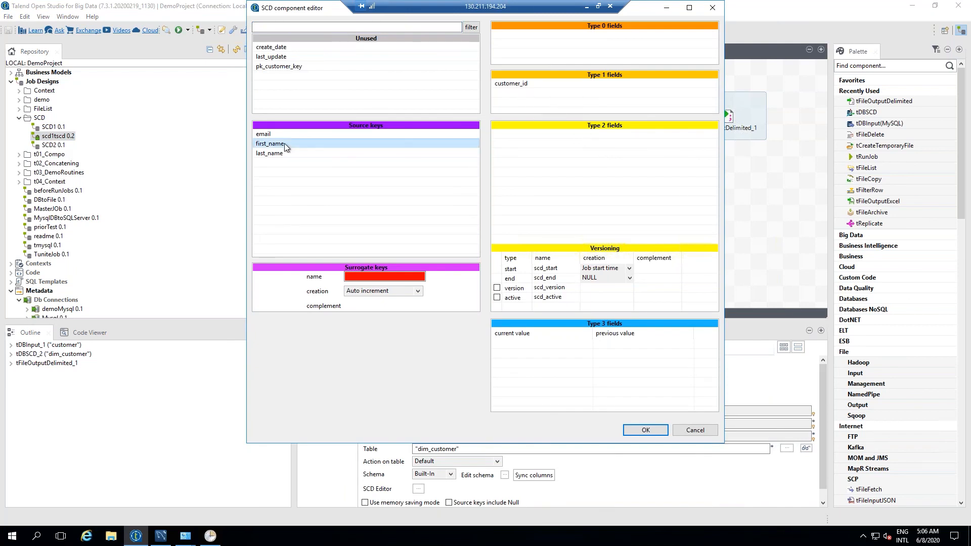
key("Up")
key("shift+Down")
key("shift+Down")
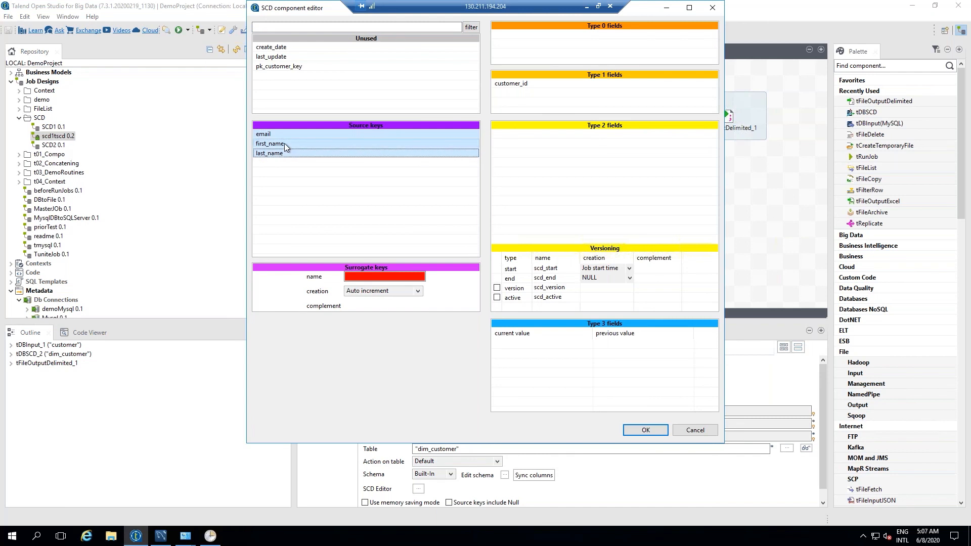